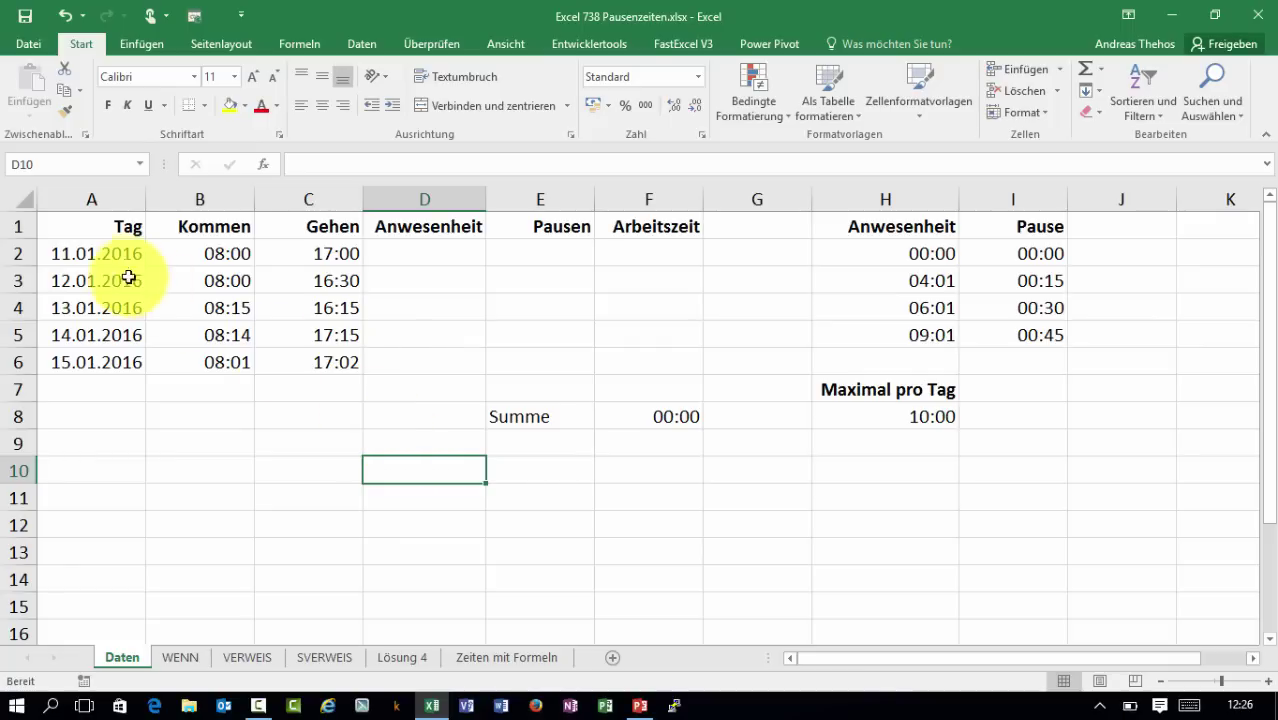
Review the dates, arrival times and leaving times in columns A to C.
left_click_drag(108, 254, 100, 358)
left_click_drag(184, 260, 188, 356)
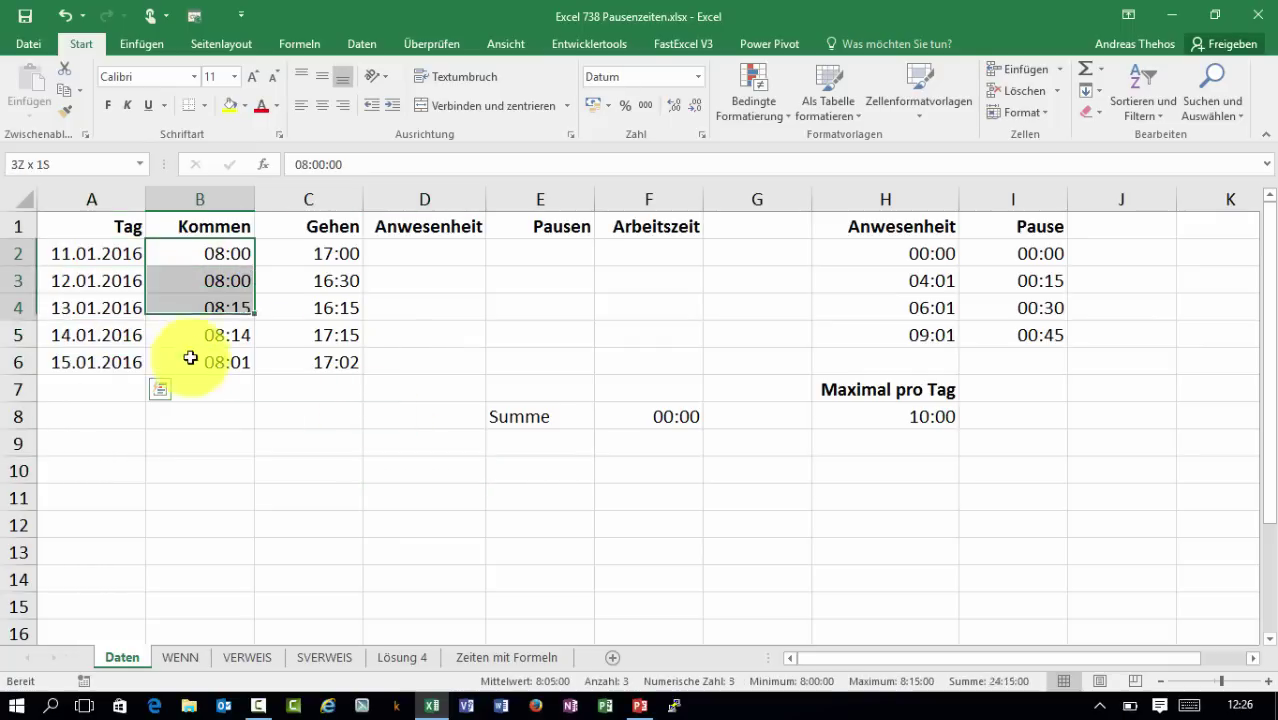
mouse_move(314, 251)
left_mouse_down()
mouse_move(310, 358)
mouse_move(330, 362)
left_mouse_up()
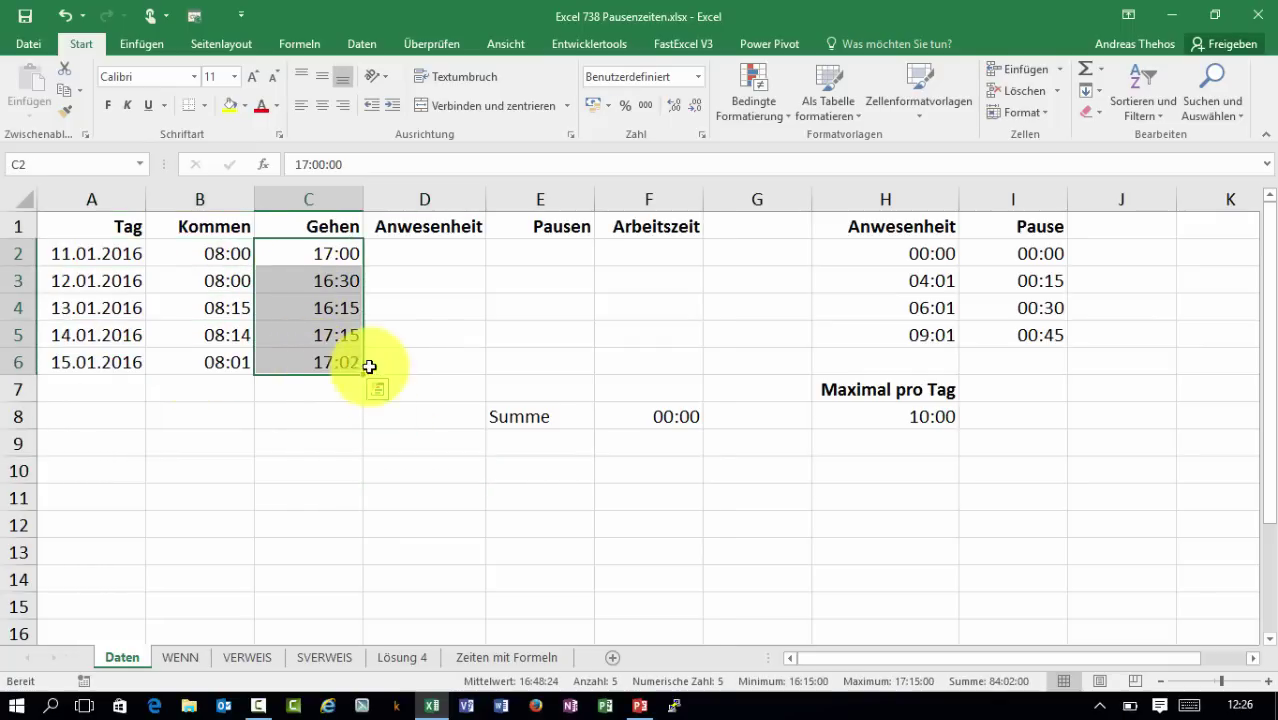
left_click(220, 329)
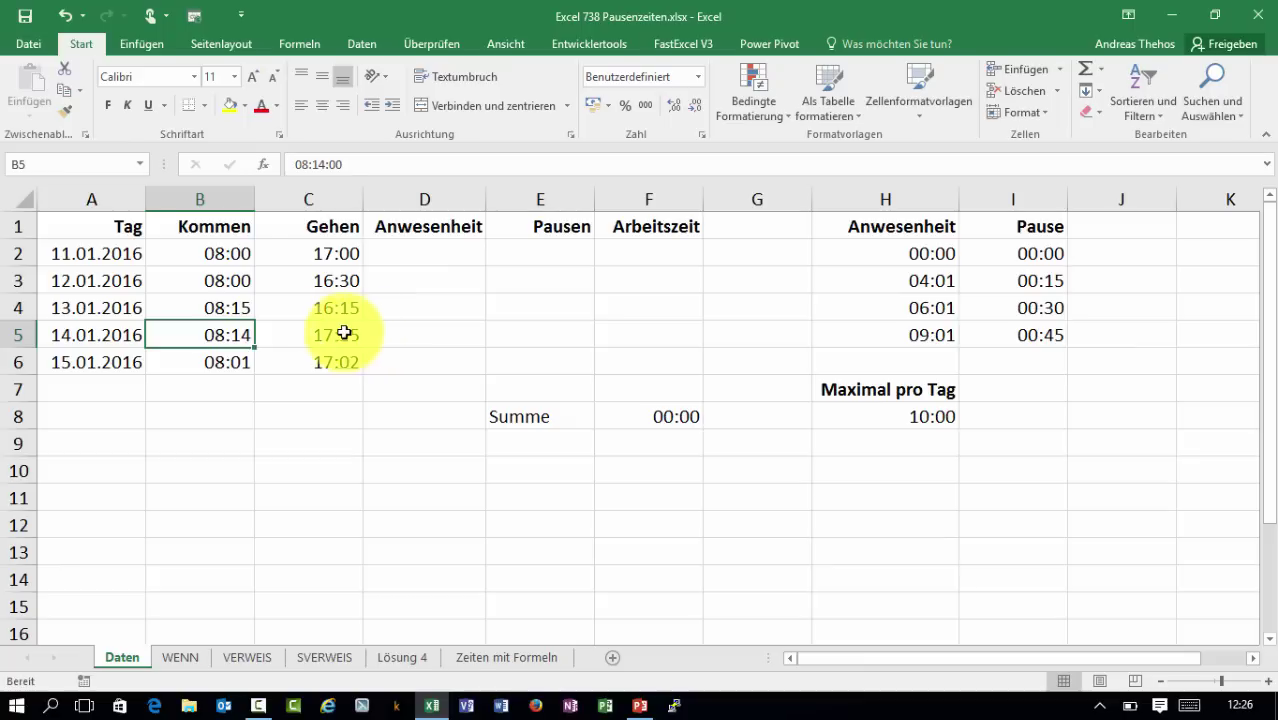
Enter =C2-B2 in D2 and fill it down to D6.
left_click(403, 259)
type("=")
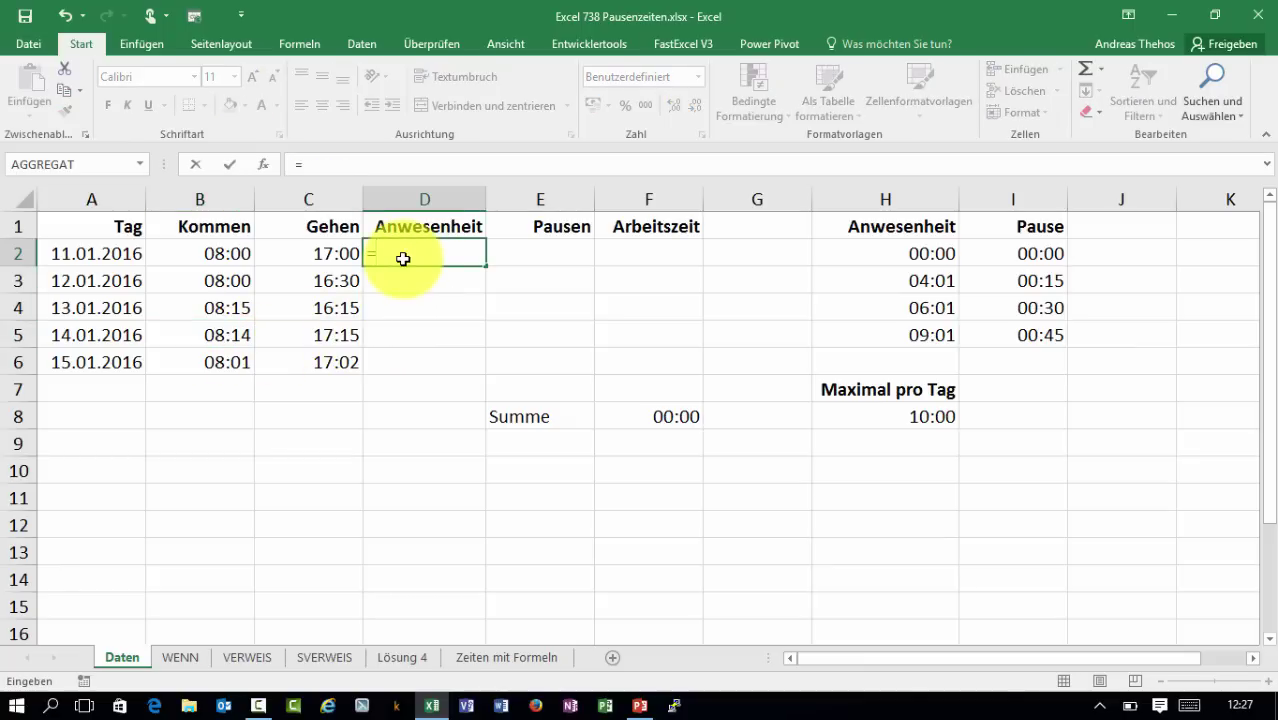
left_click(342, 253)
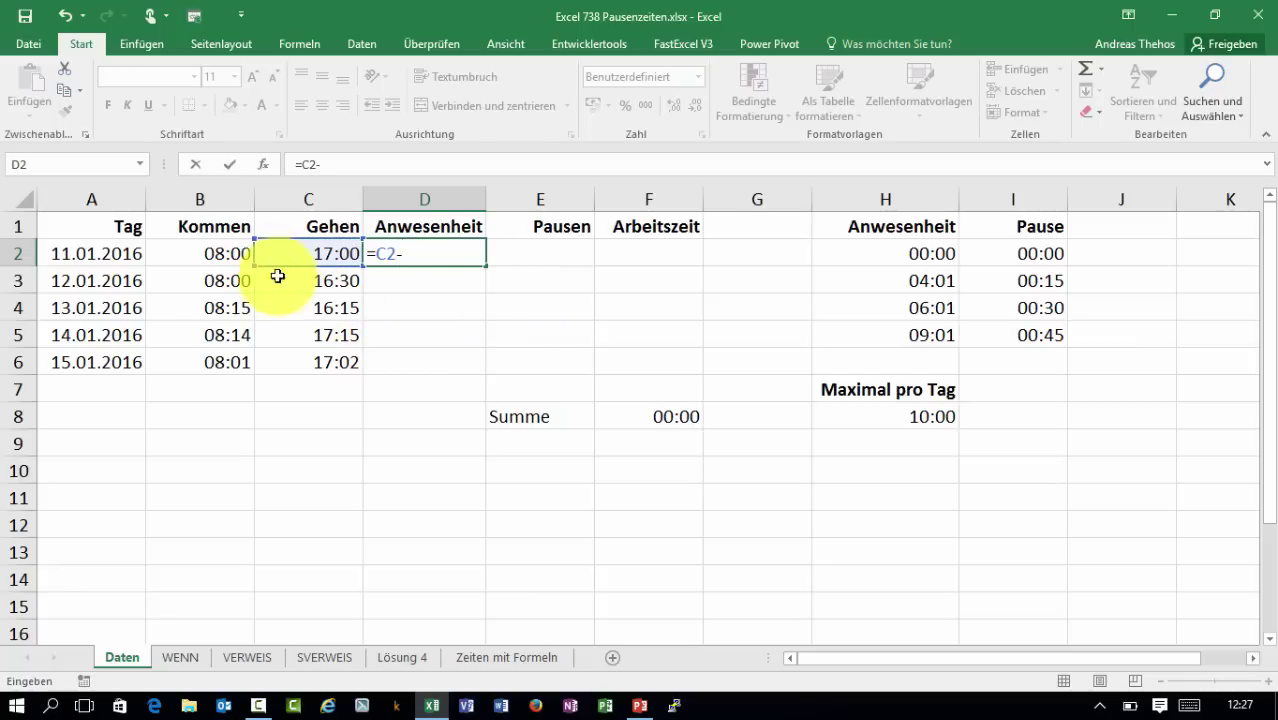
left_click(205, 252)
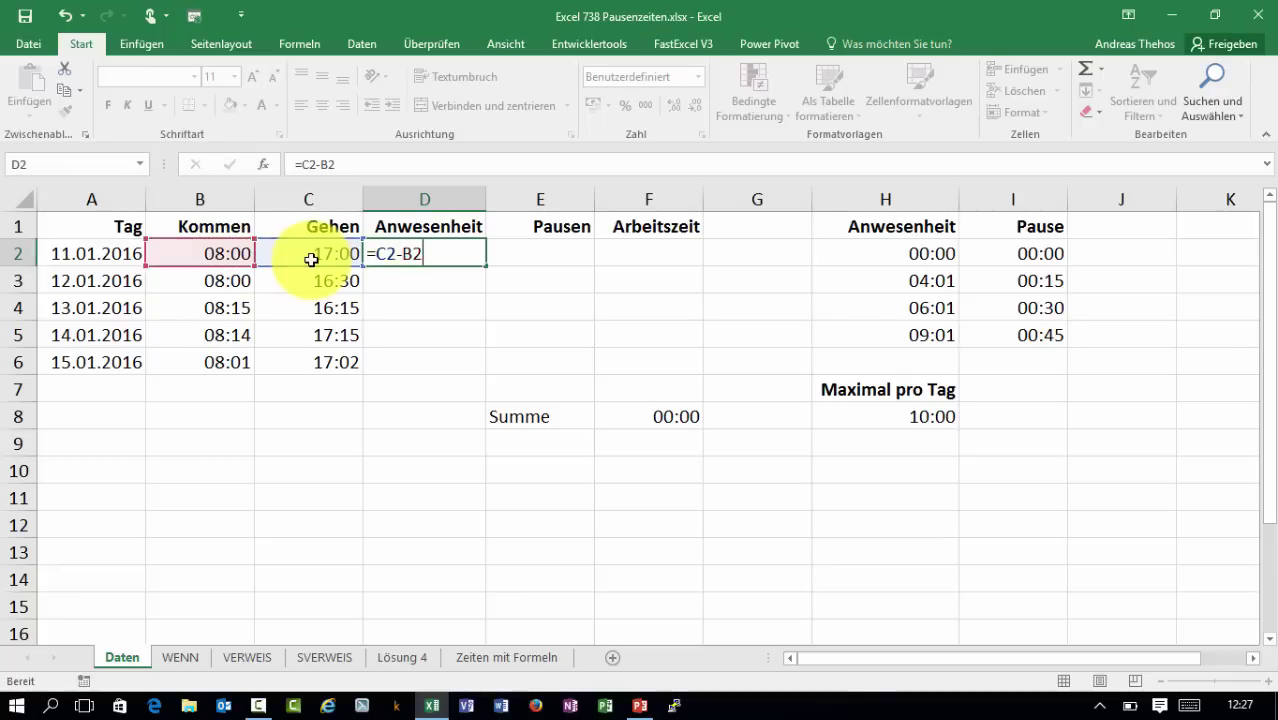
key("Return")
left_click(445, 253)
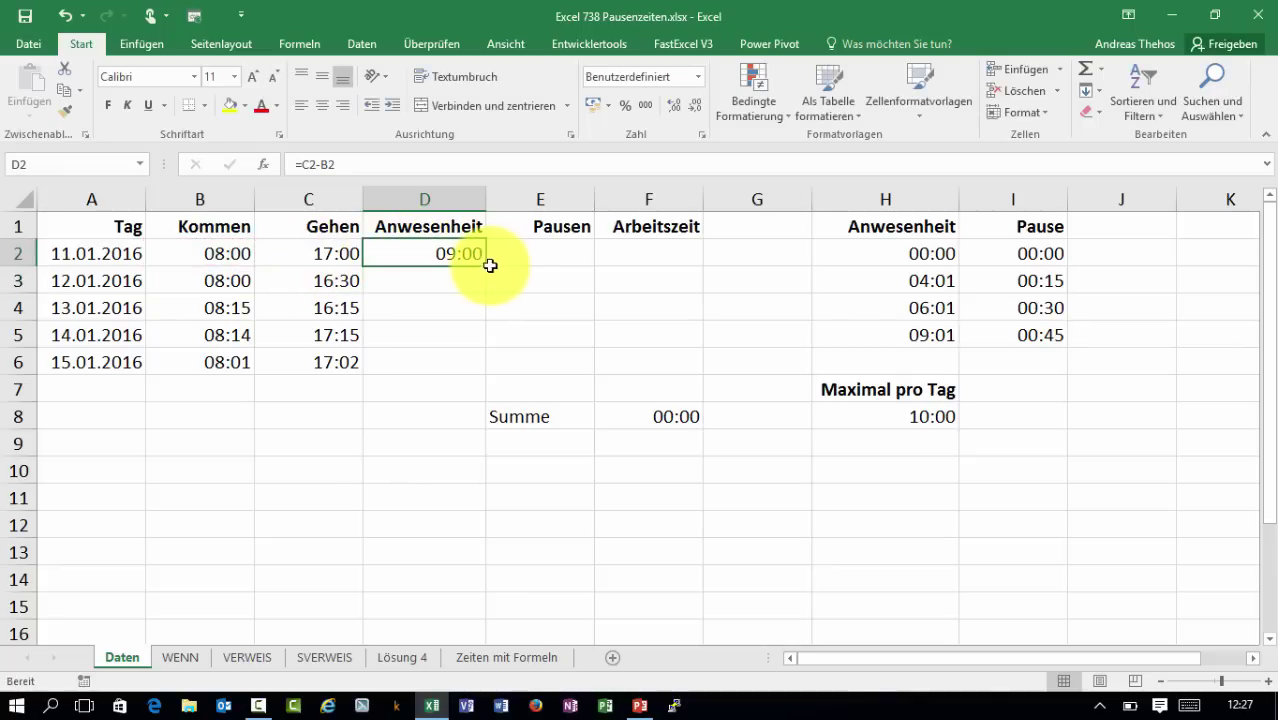
double_click(488, 267)
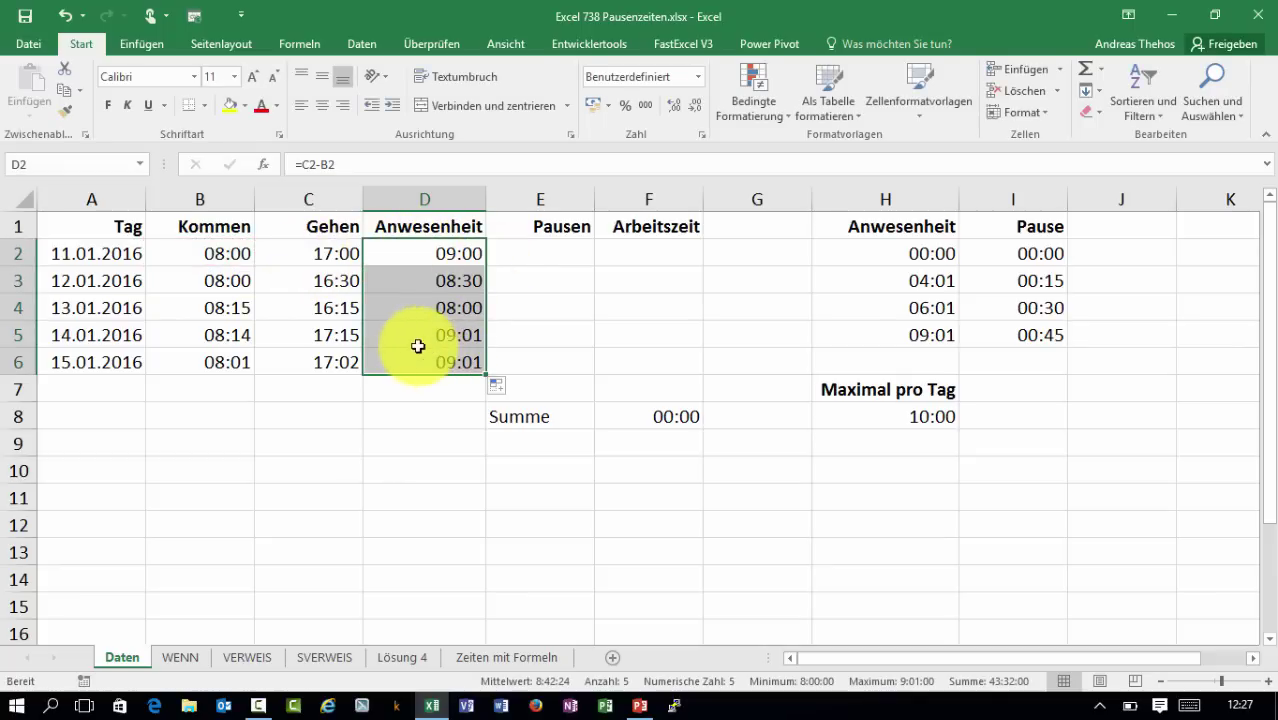
left_click_drag(426, 332, 424, 362)
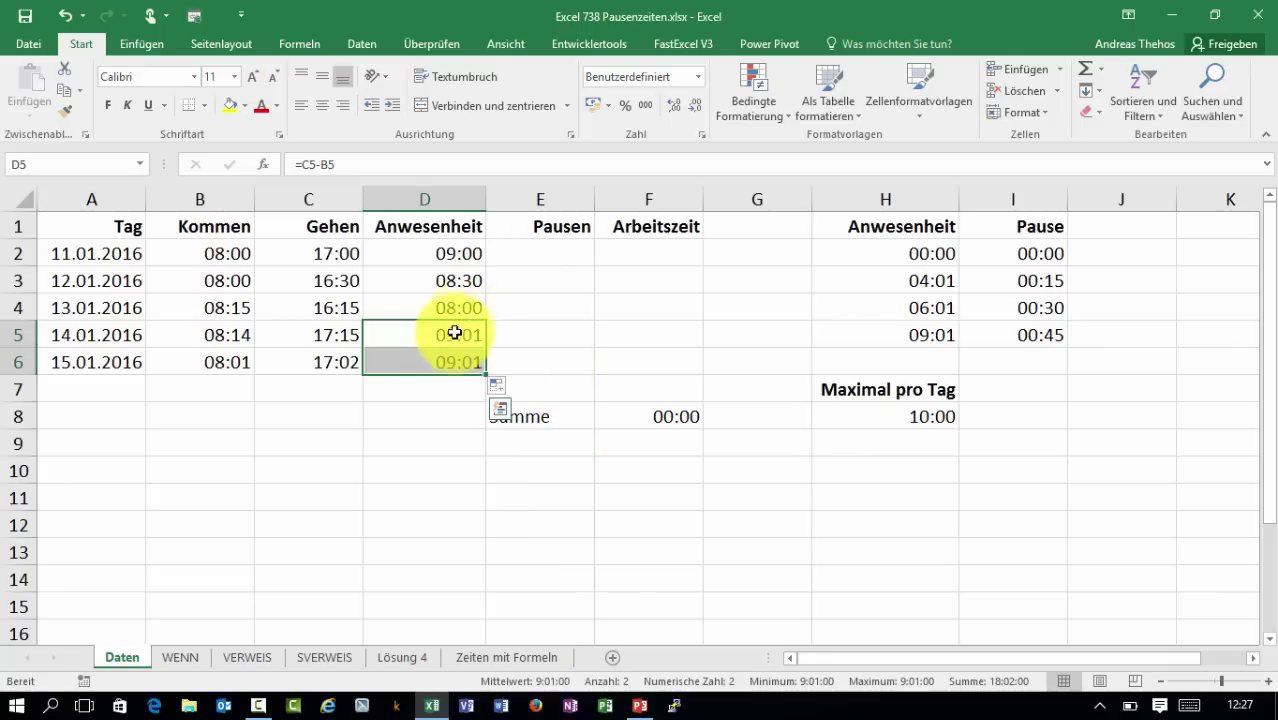
left_click(460, 251)
left_click_drag(850, 252, 828, 329)
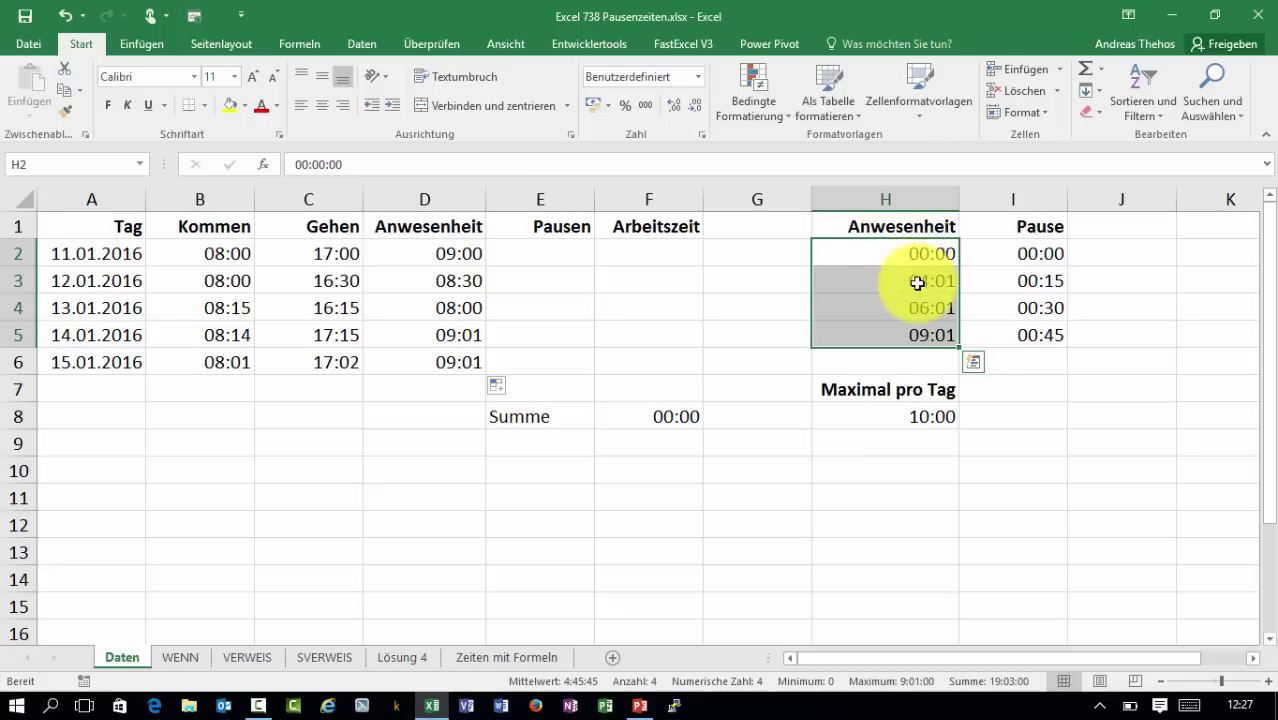
left_click(1000, 254)
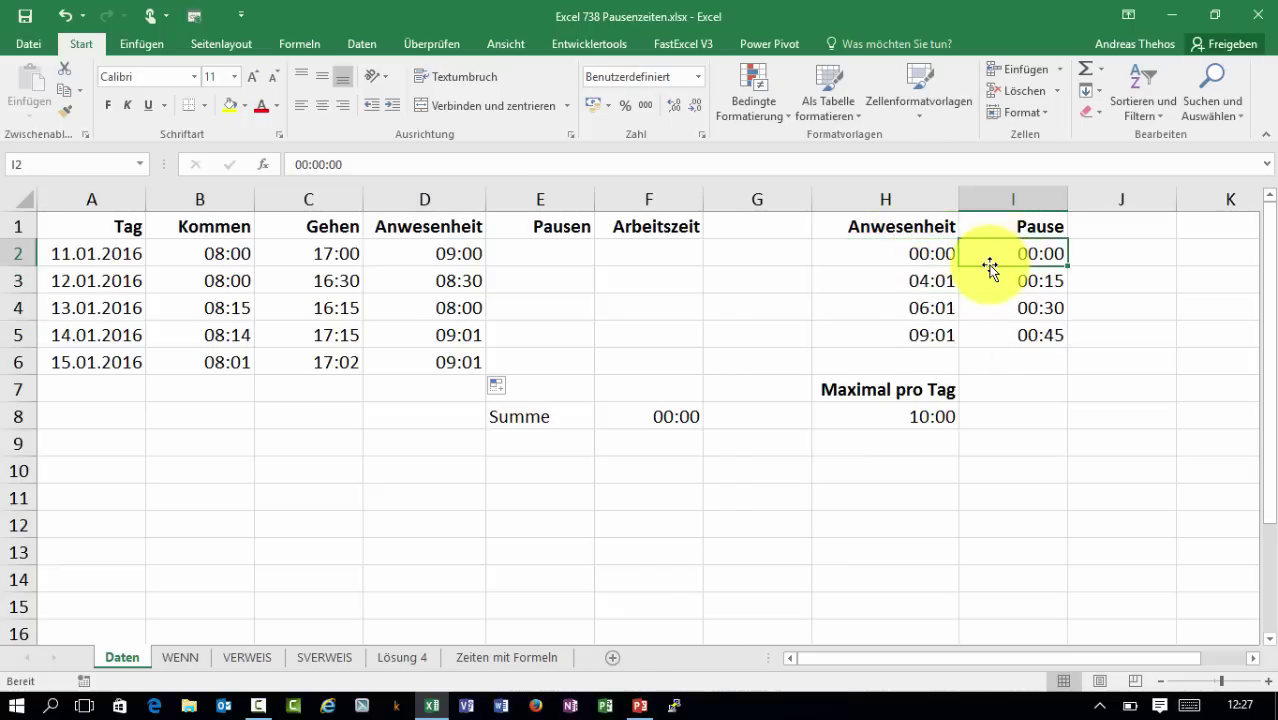
left_click(930, 279)
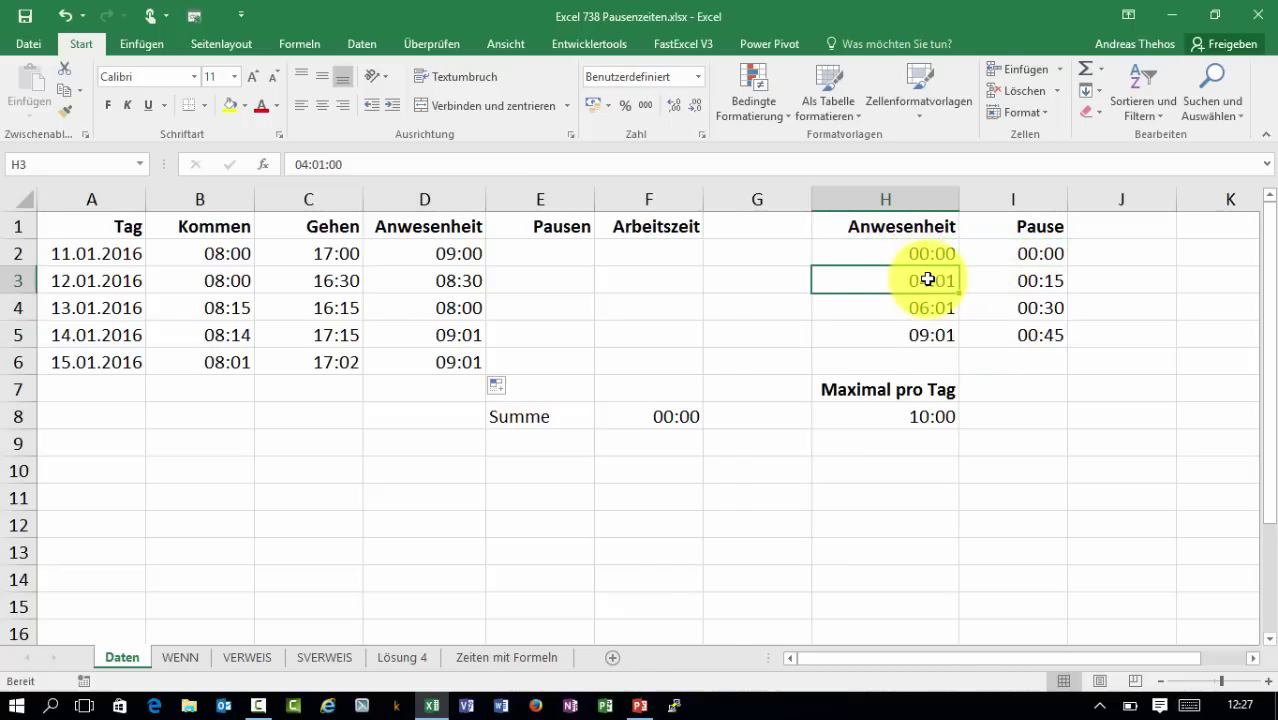
left_click(932, 306)
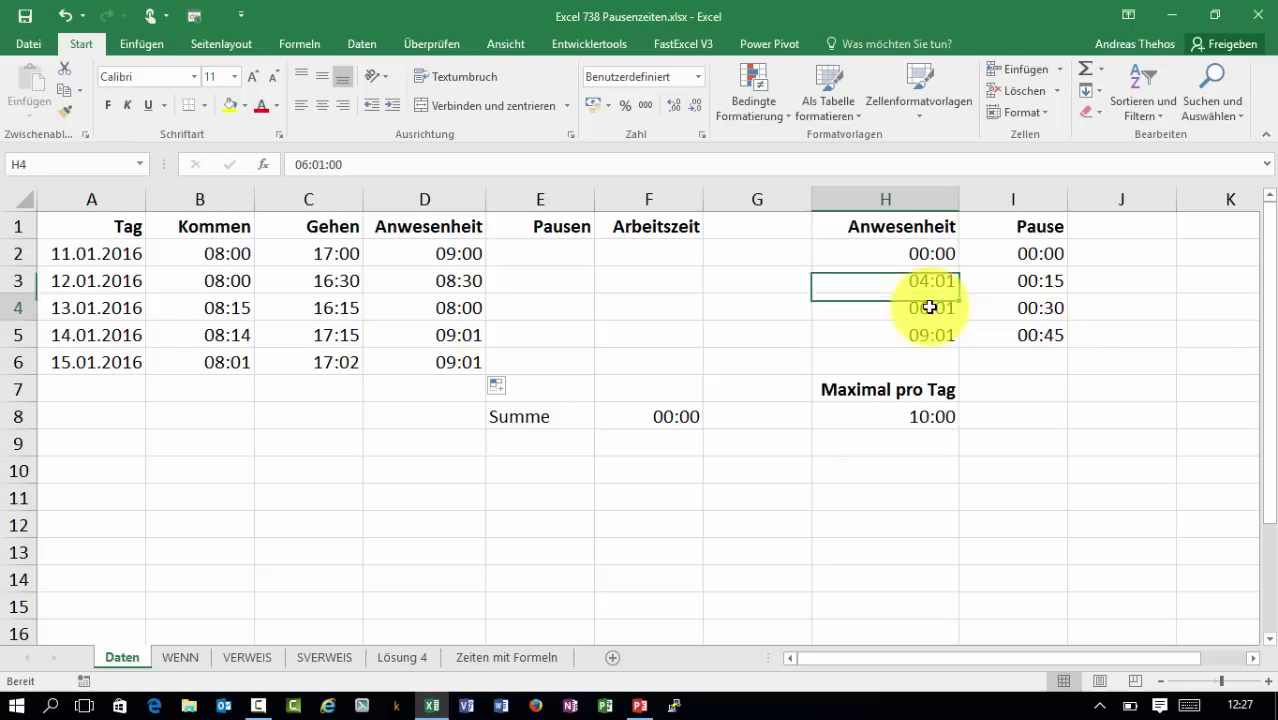
left_click(997, 290)
left_click(939, 310)
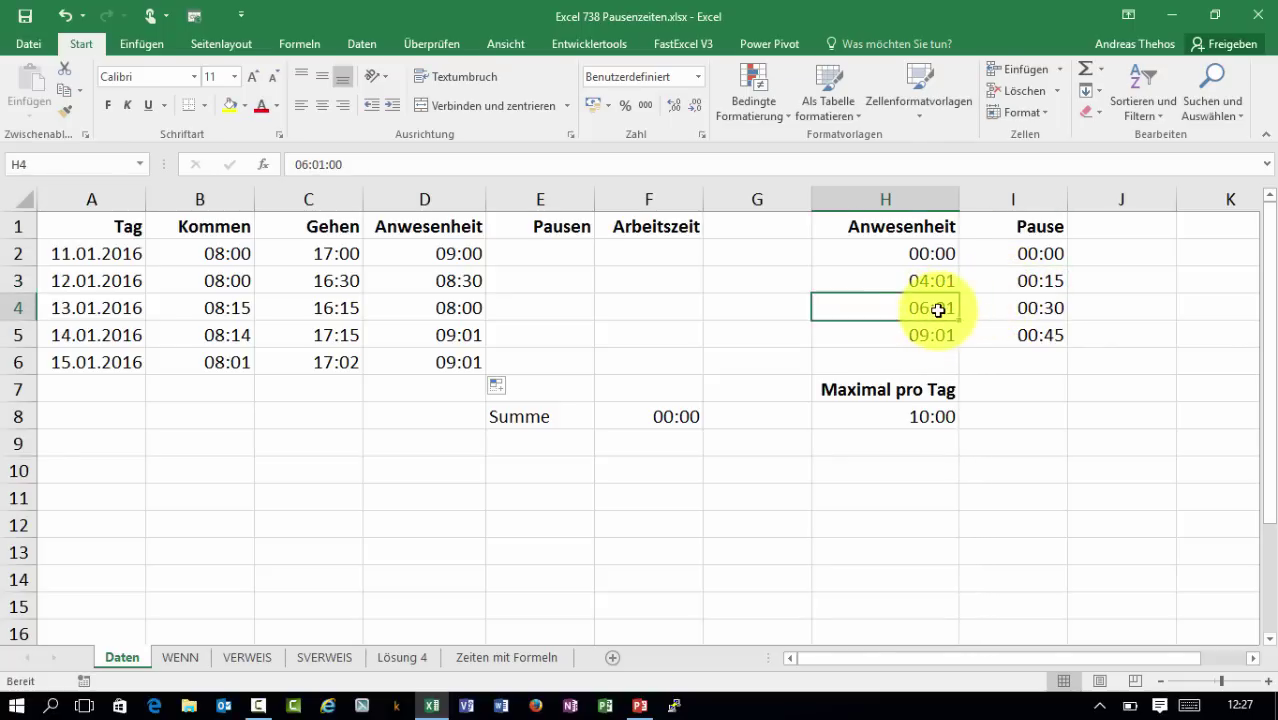
left_click(933, 338)
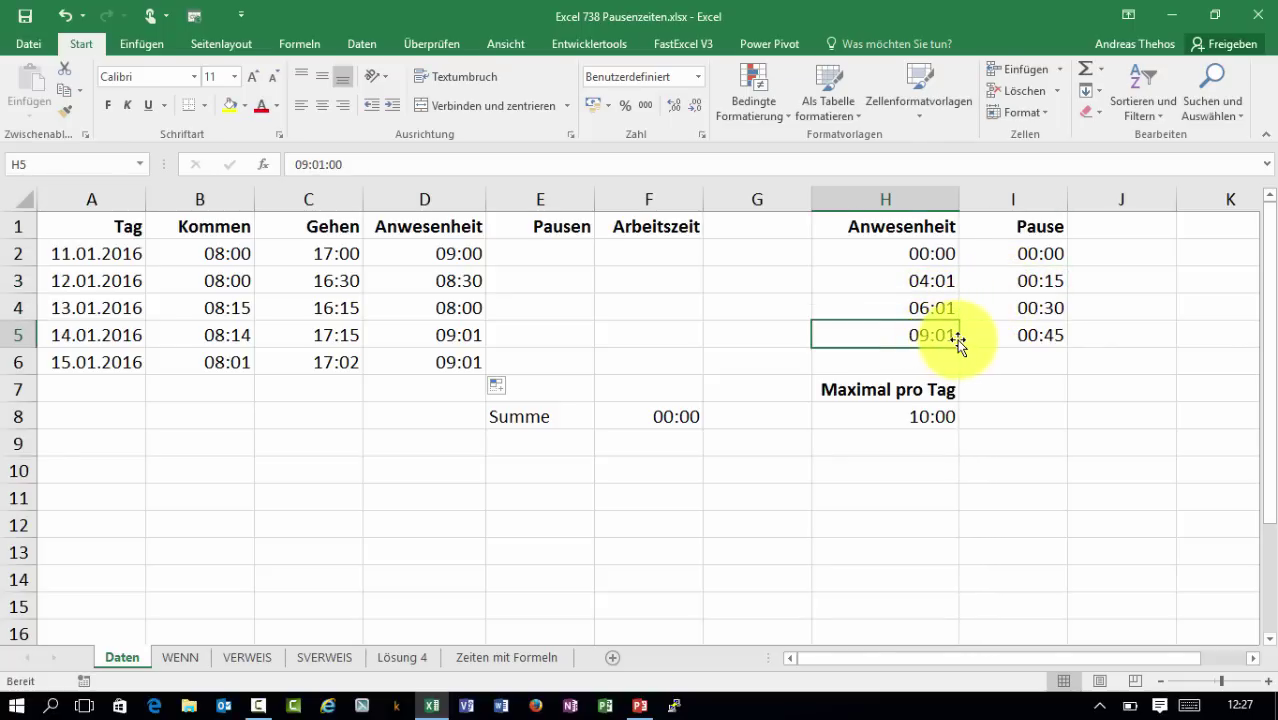
left_click(1000, 308)
left_click(924, 333)
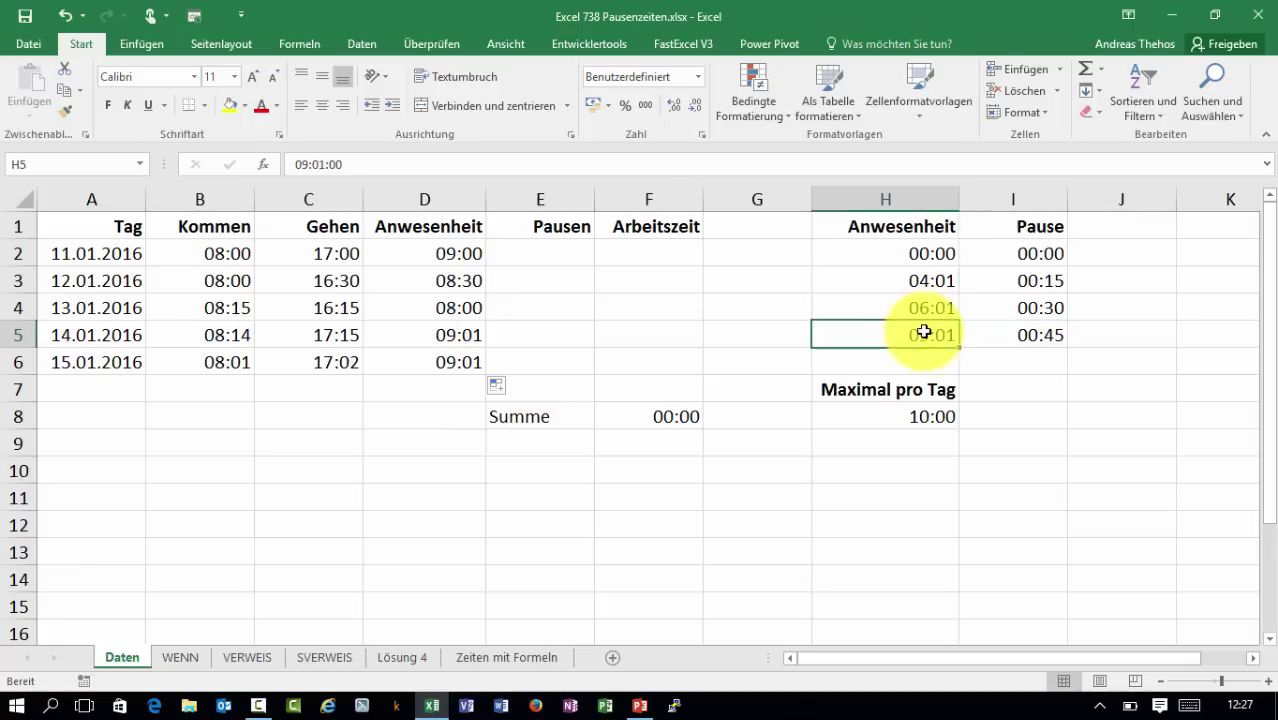
left_click(990, 333)
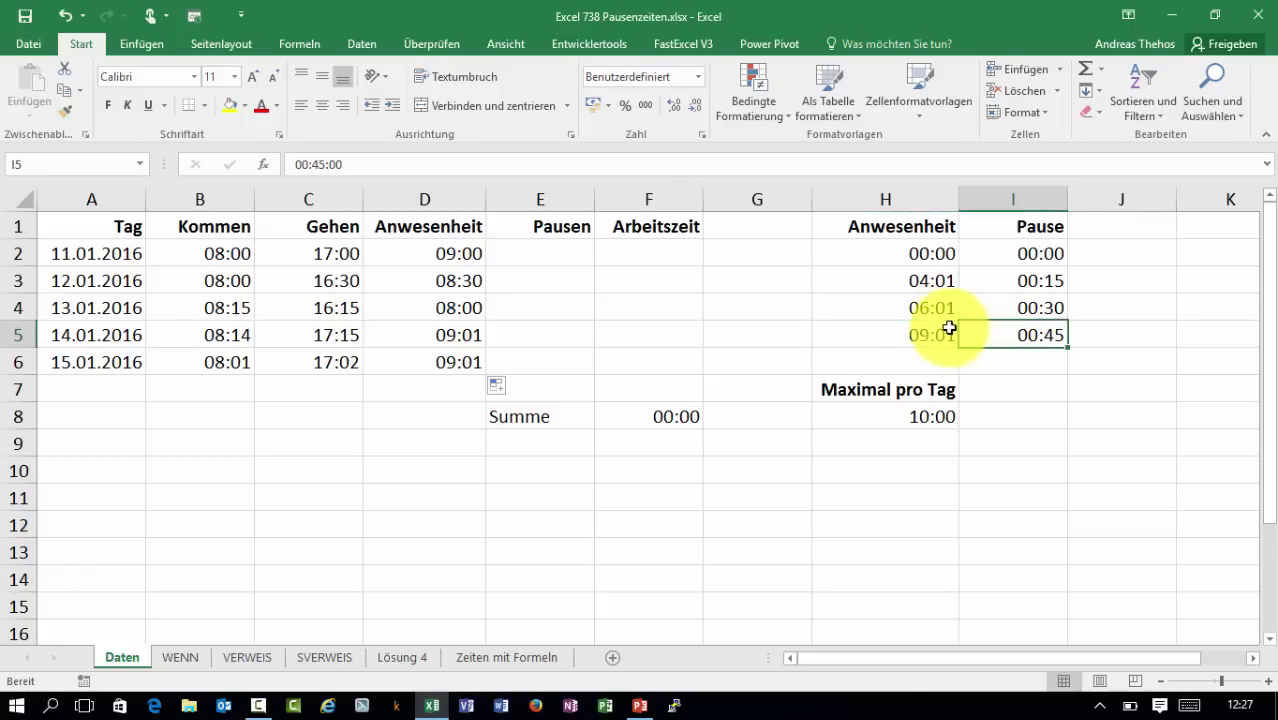
left_click(899, 411)
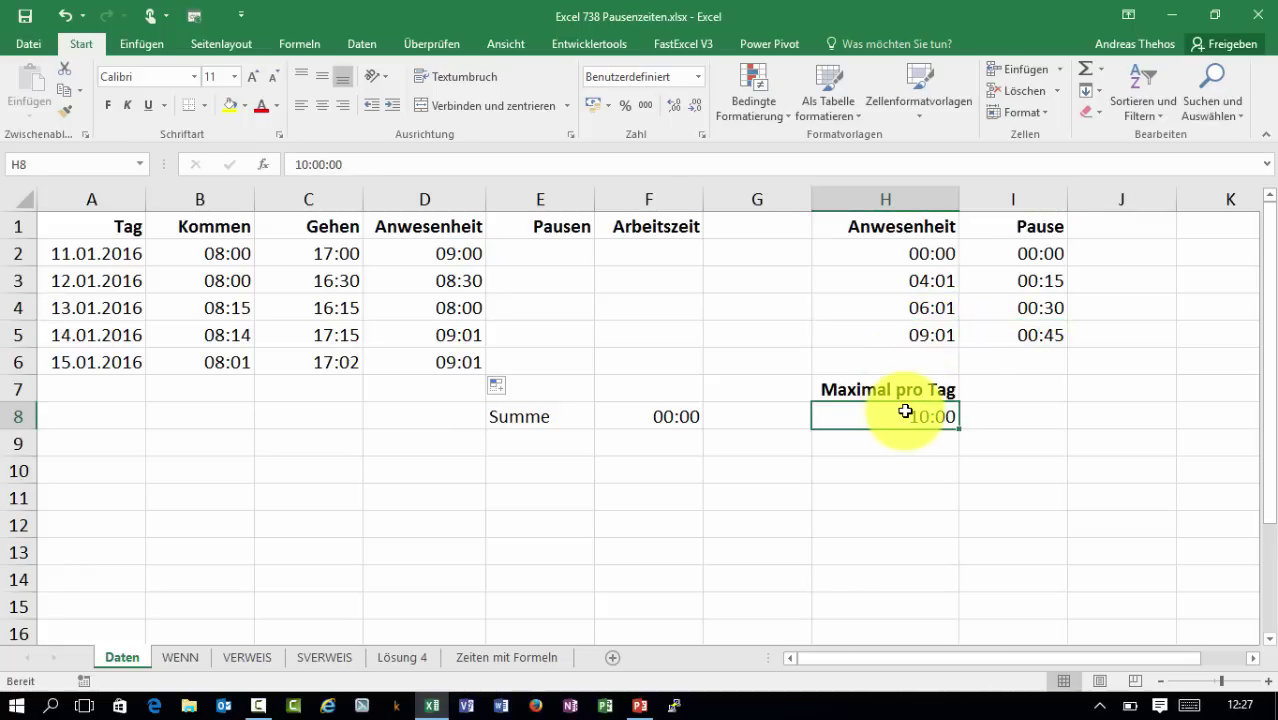
left_click(680, 415)
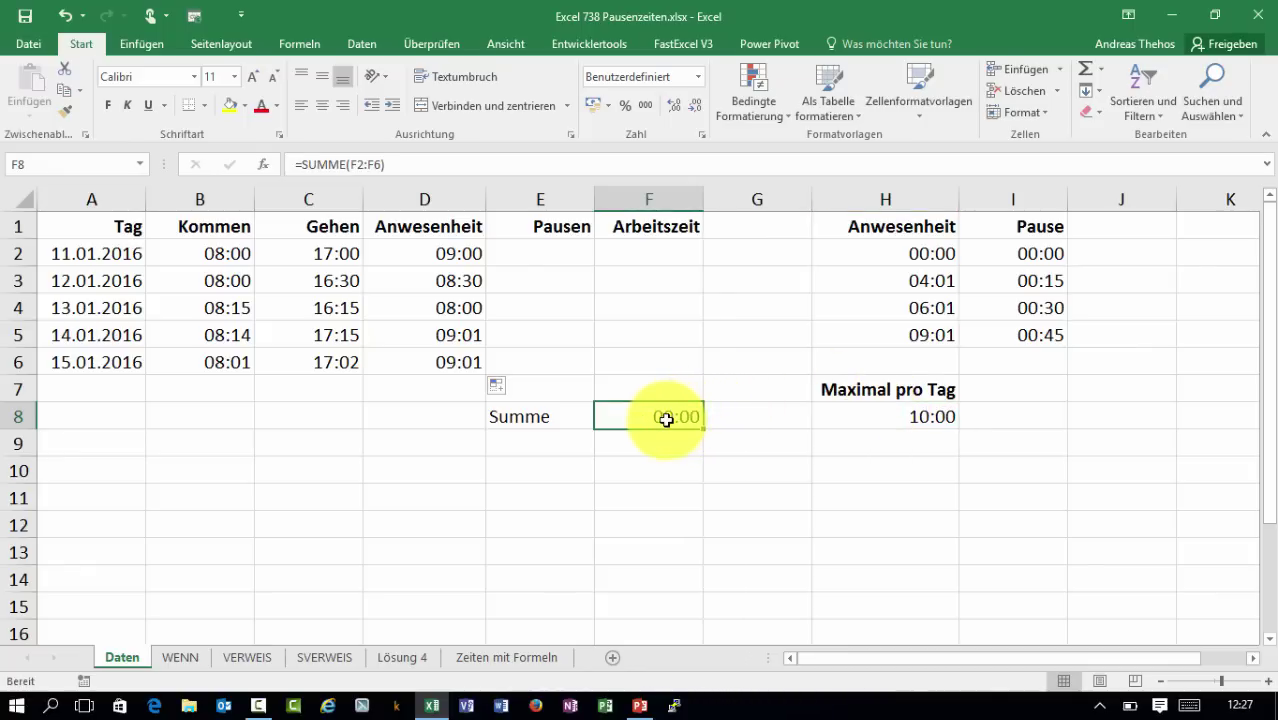
double_click(666, 419)
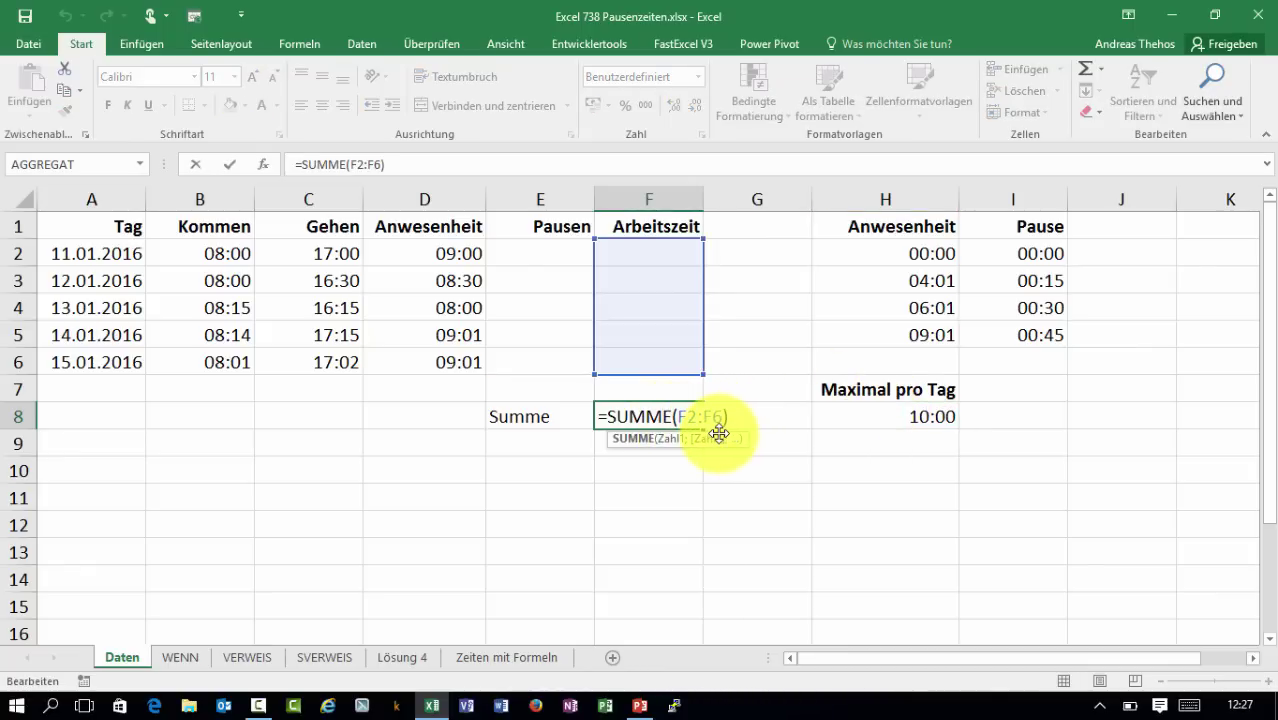
key("Escape")
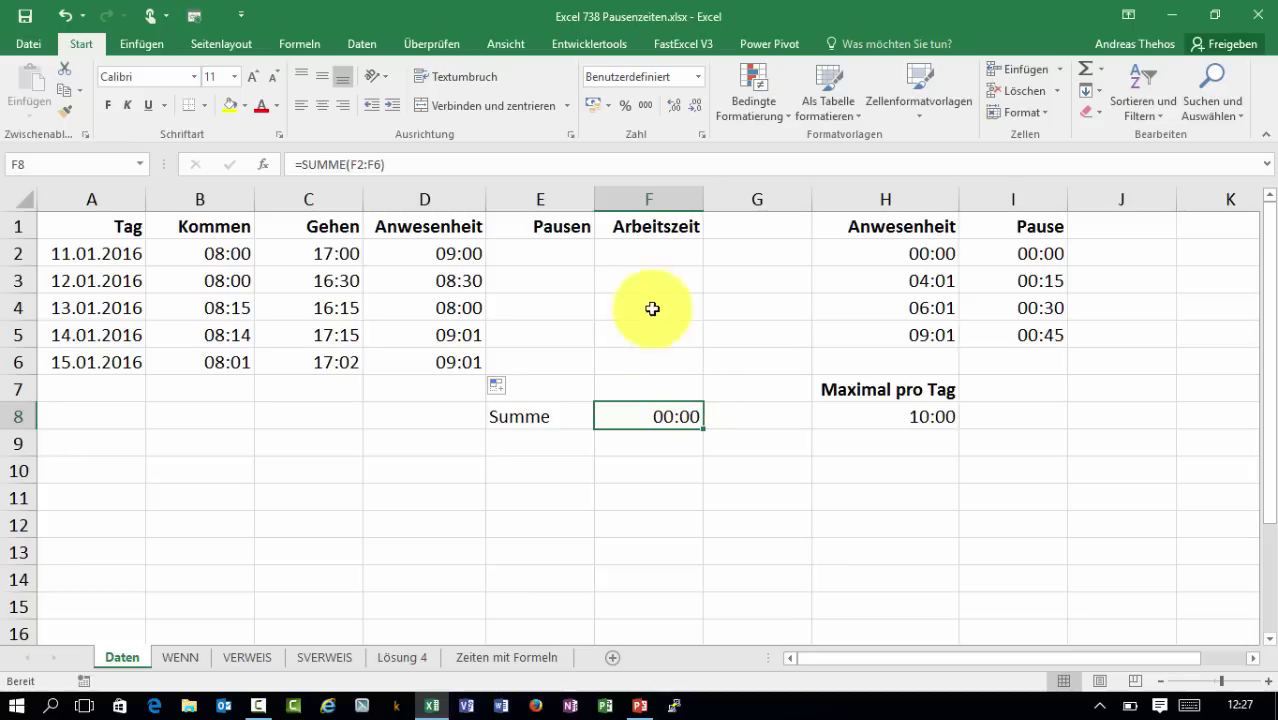
left_click(701, 134)
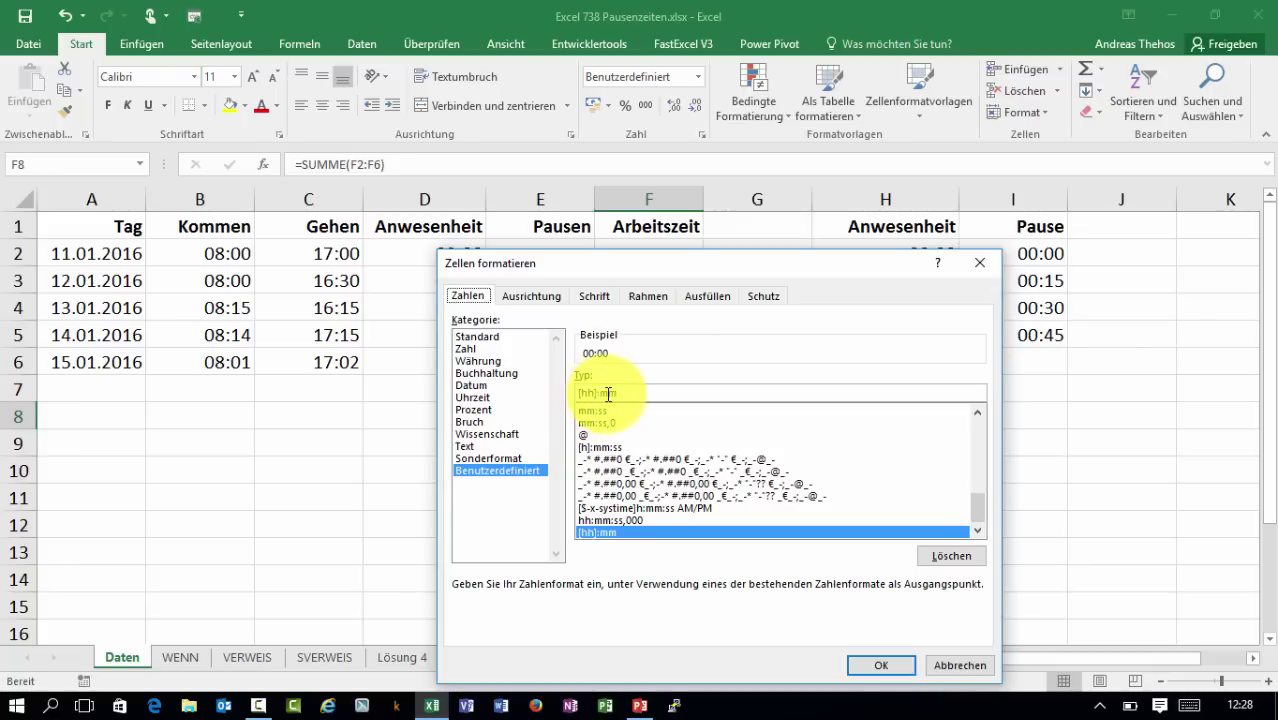
left_click(960, 665)
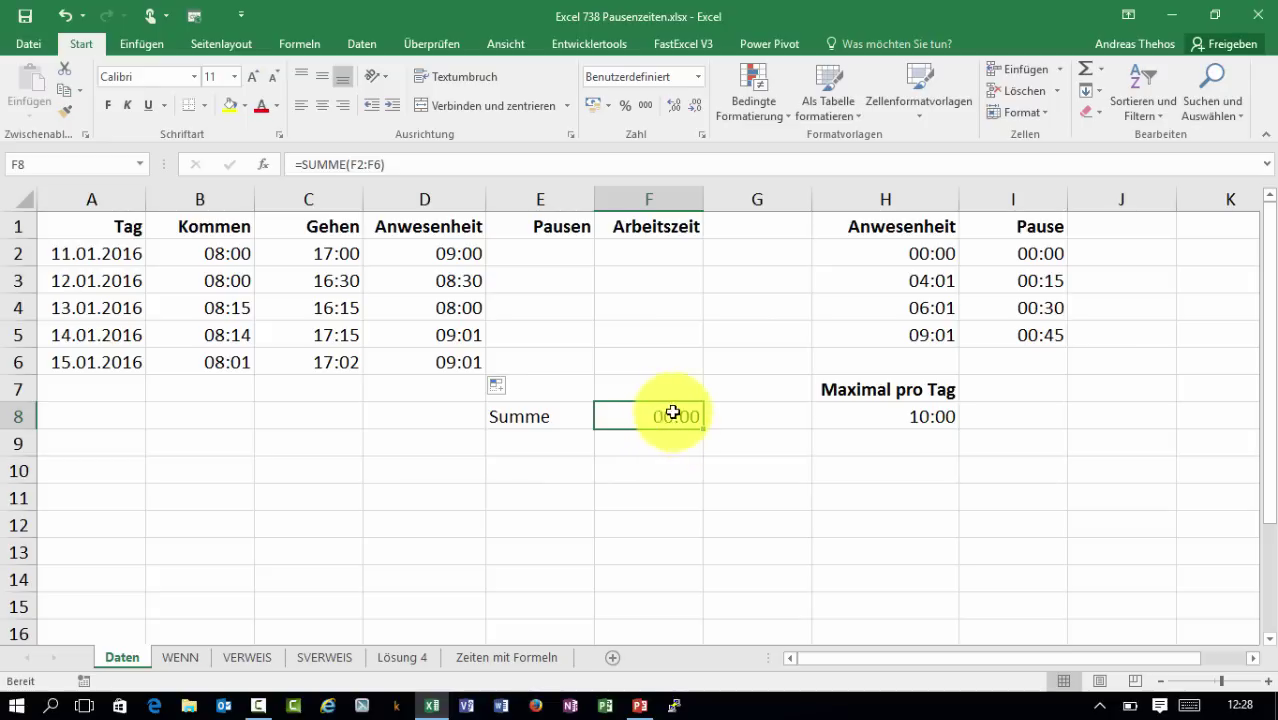
Start =WENN() in E2 with the test D2<$H$3 in Function Arguments.
left_click(553, 253)
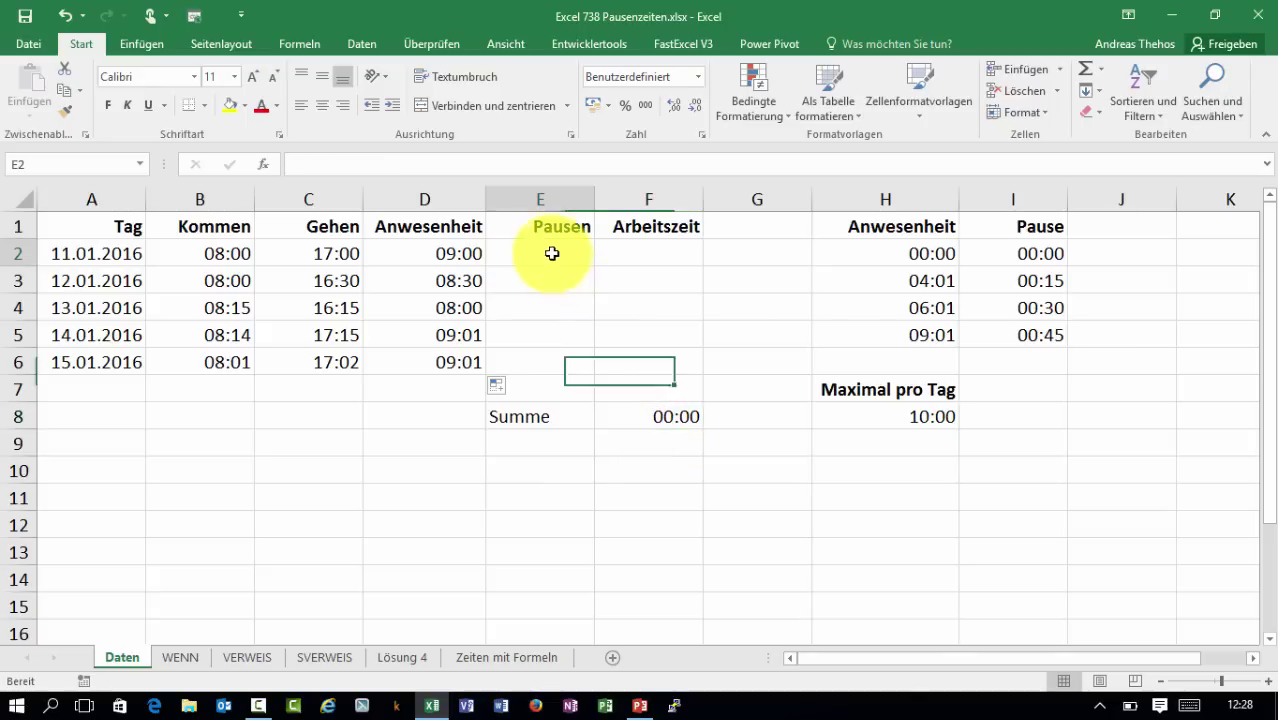
type("=w")
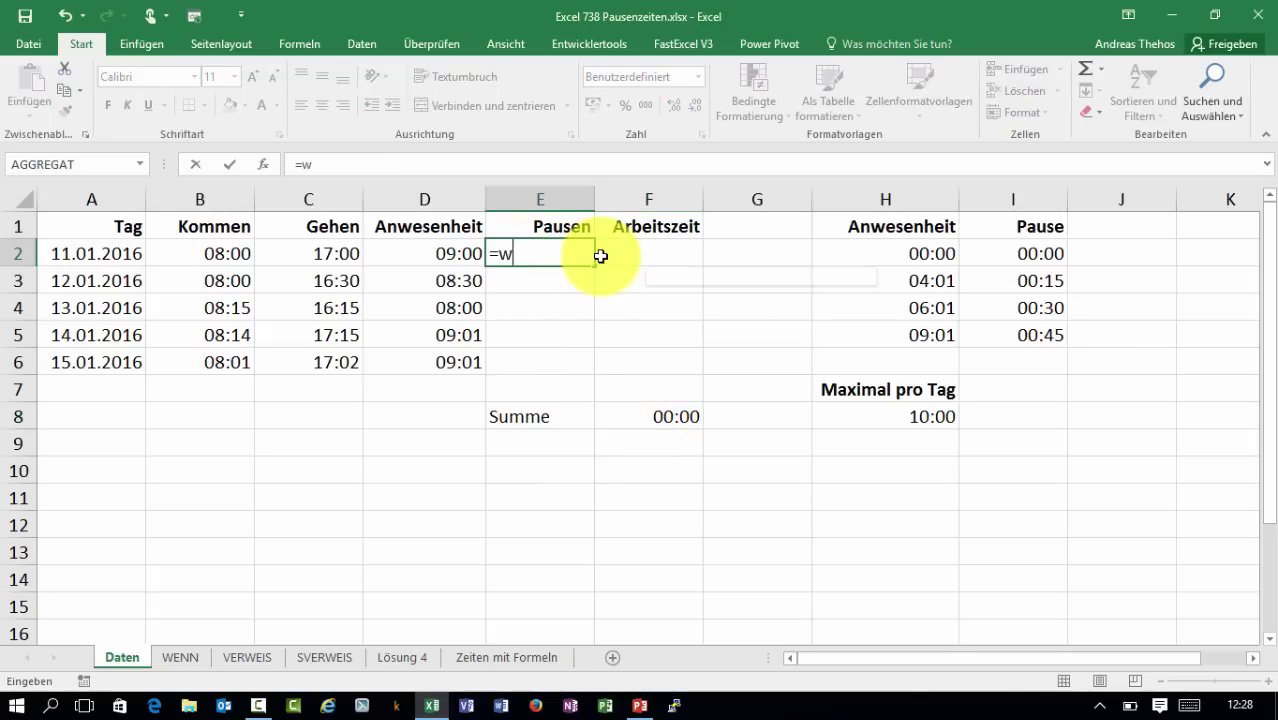
type("enn(")
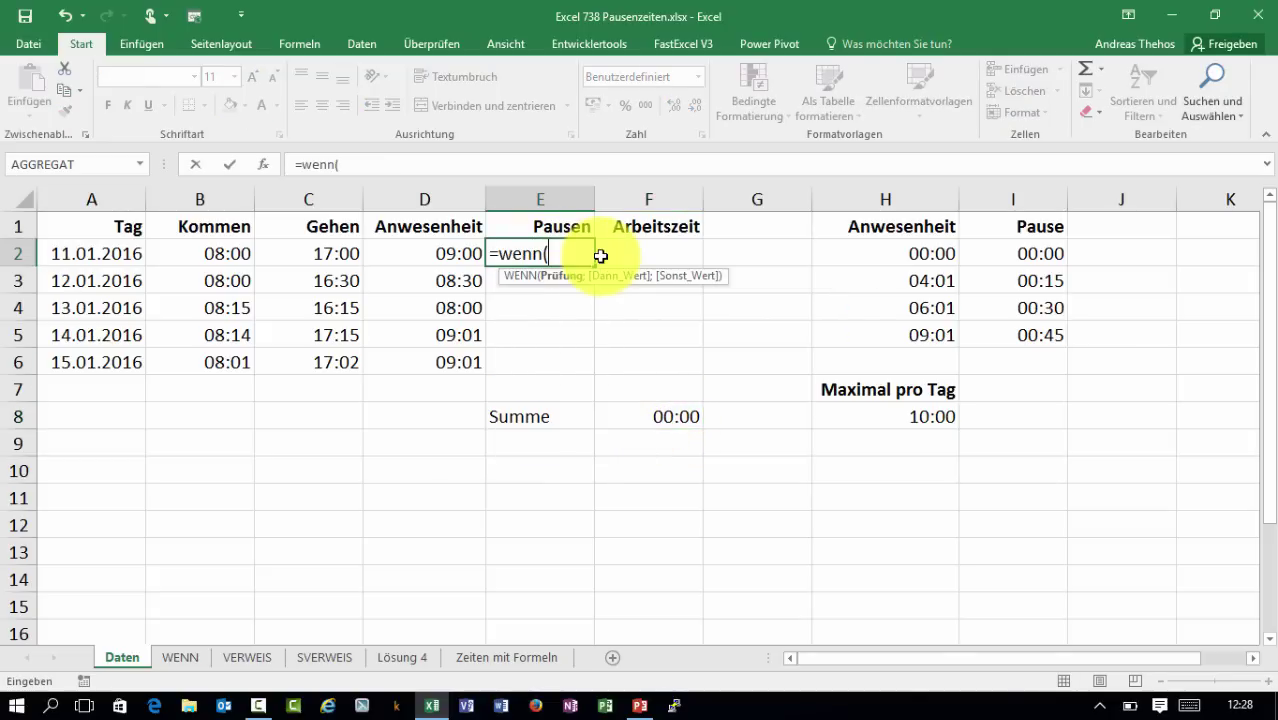
left_click(264, 167)
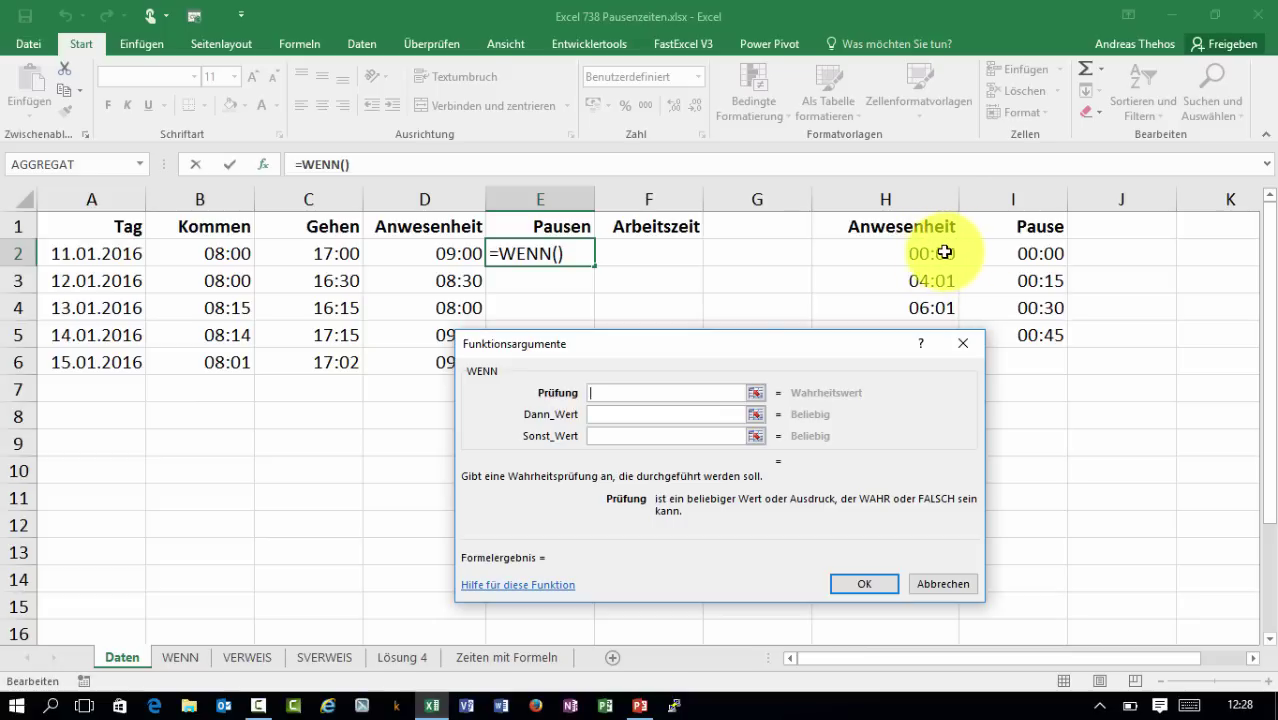
left_click(442, 254)
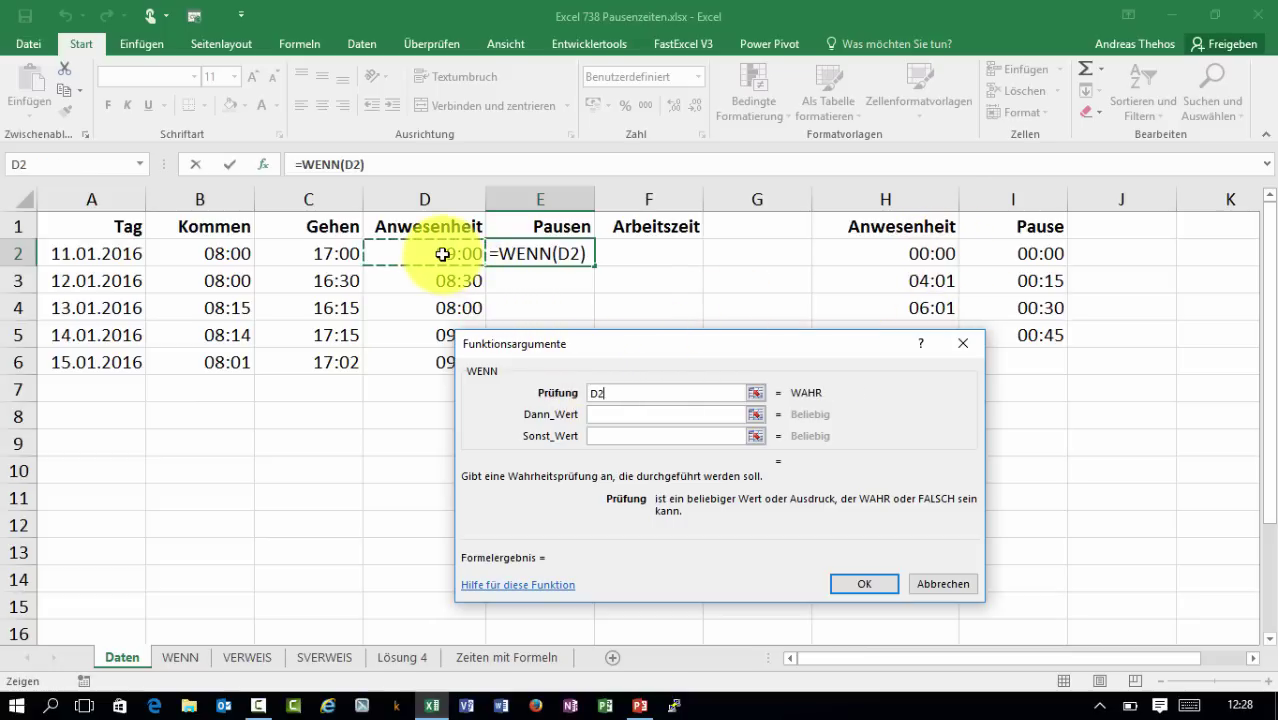
type("<")
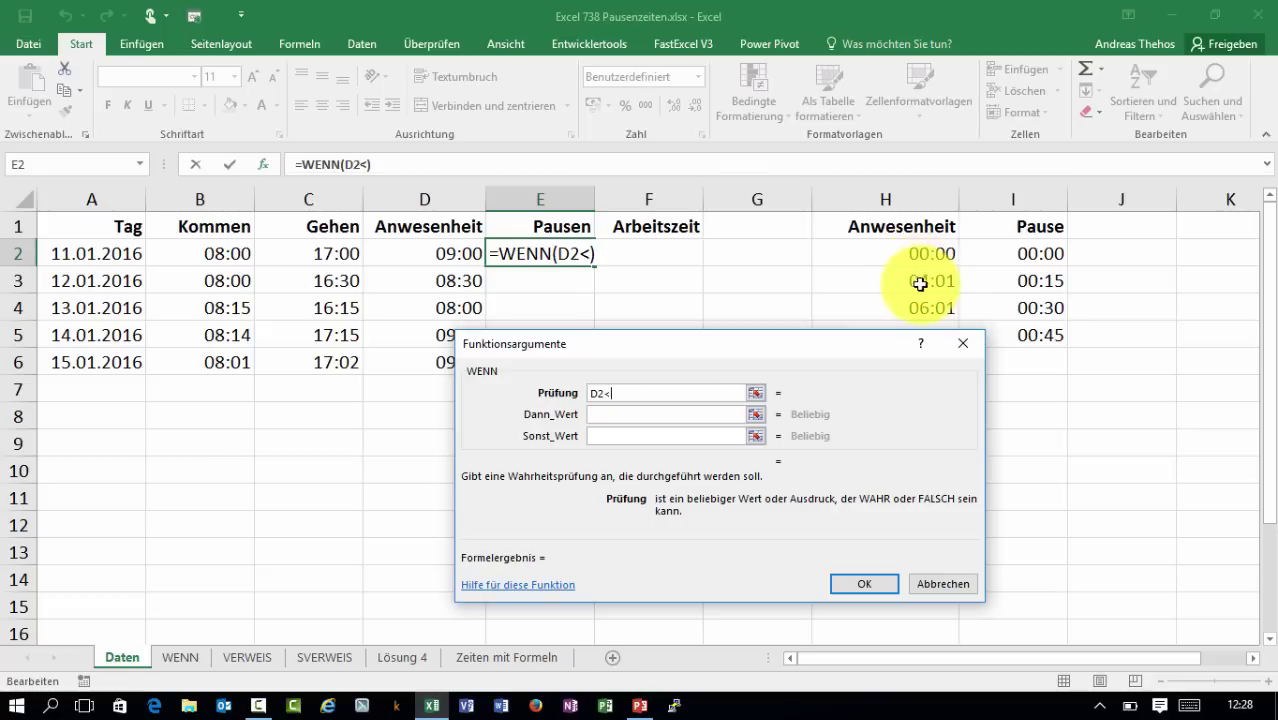
left_click(921, 284)
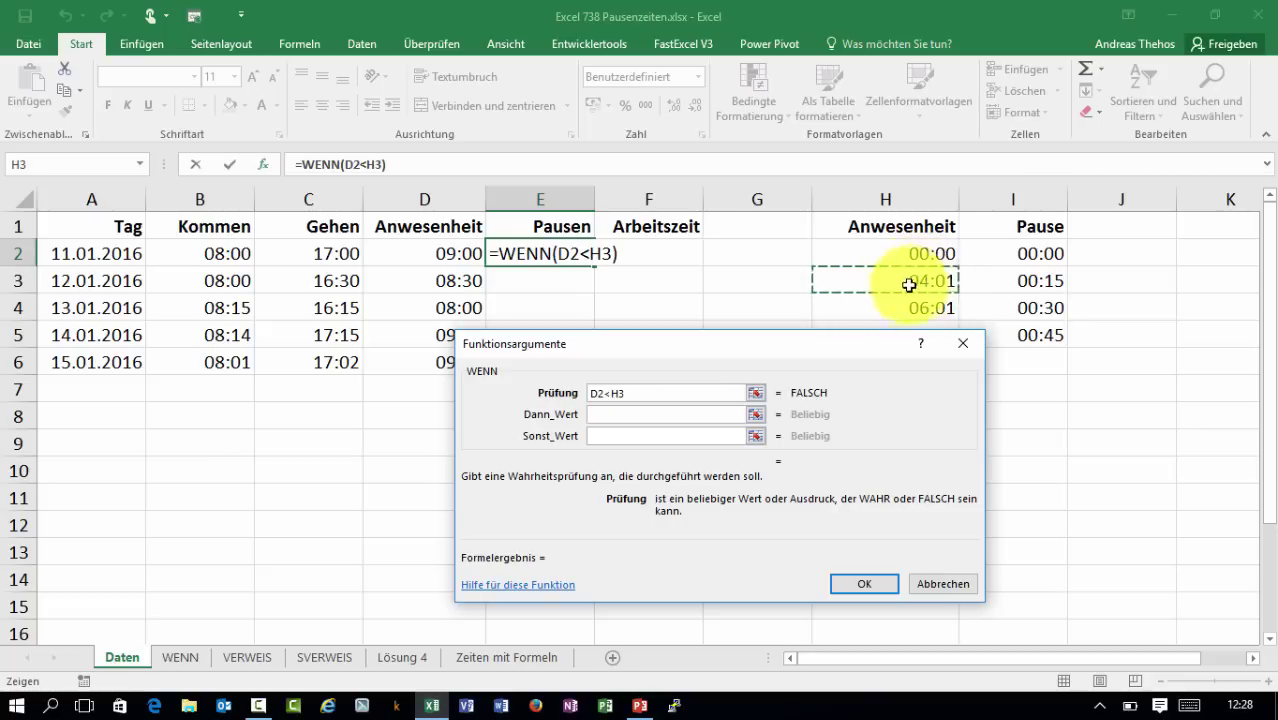
key("F4")
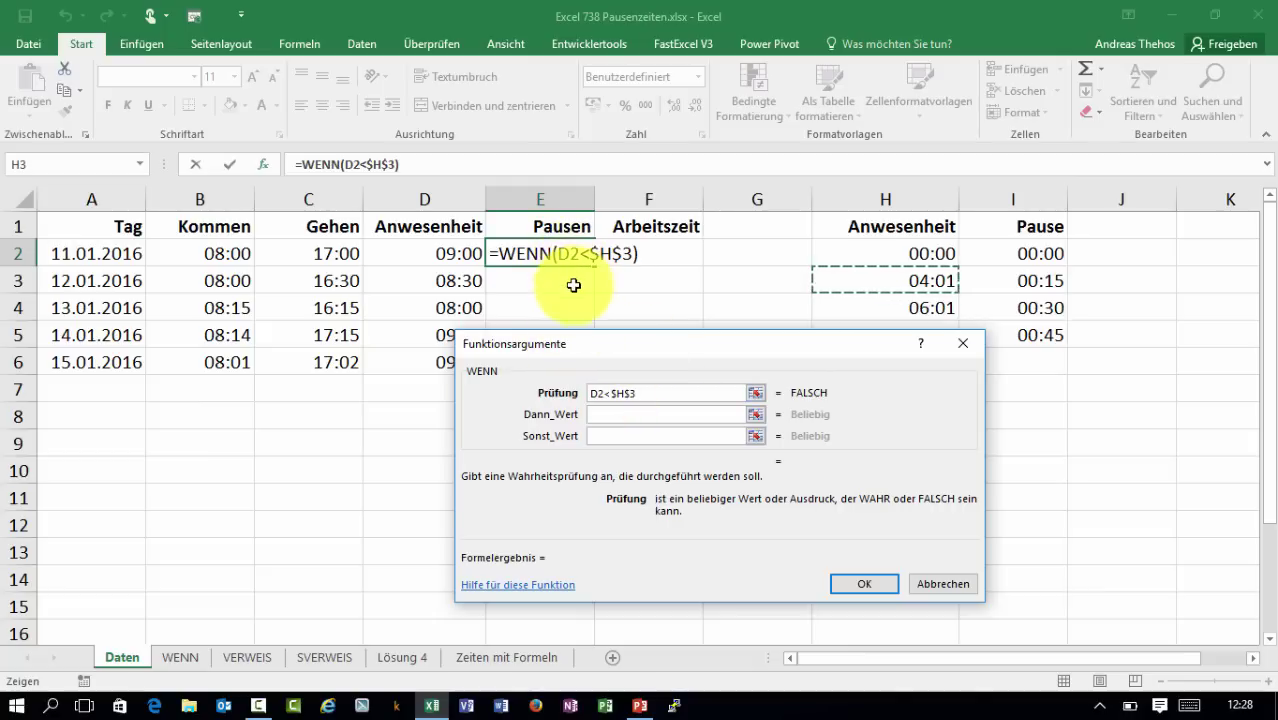
left_click(602, 414)
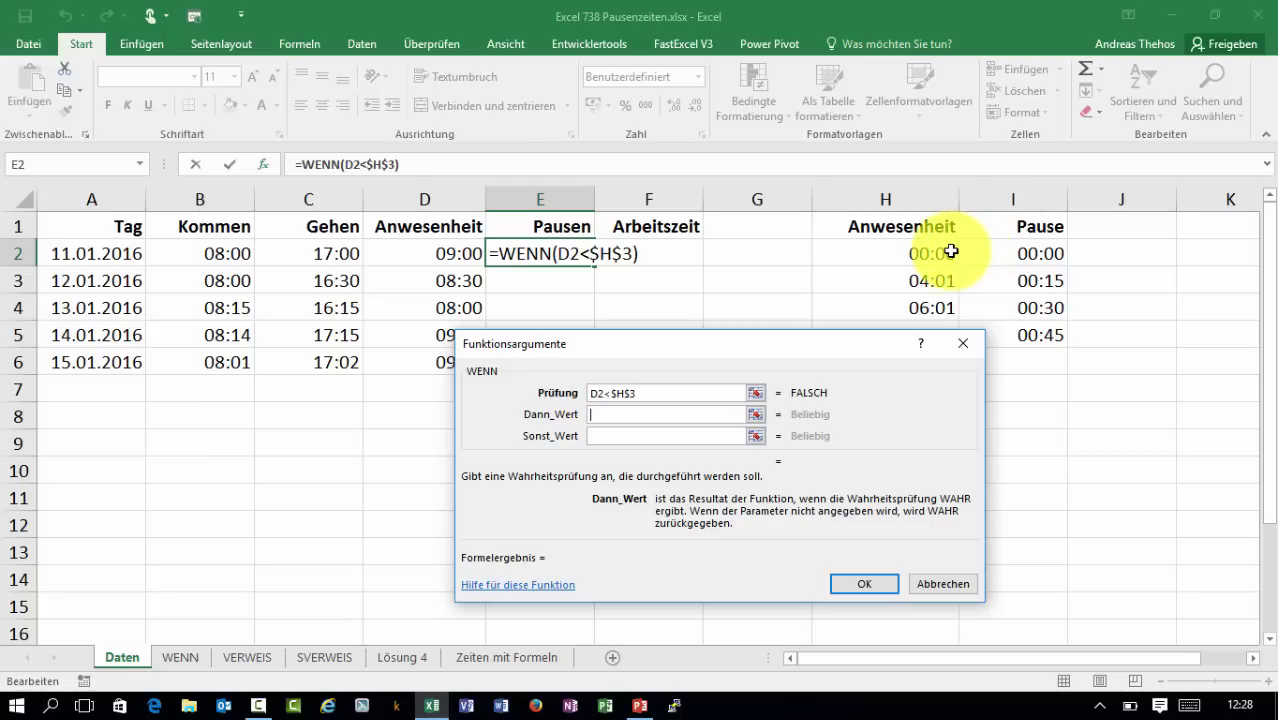
Set the true value to $I$2 and begin a nested WENN as the otherwise value.
left_click(1012, 255)
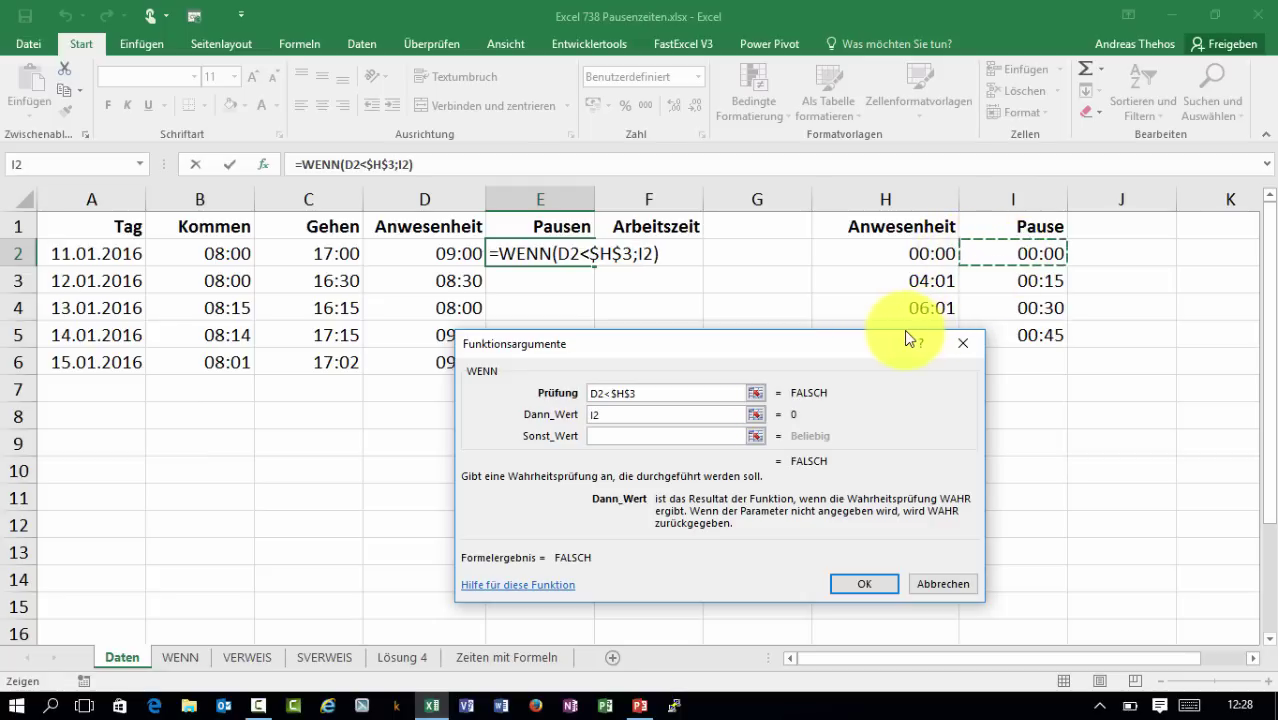
key("F4")
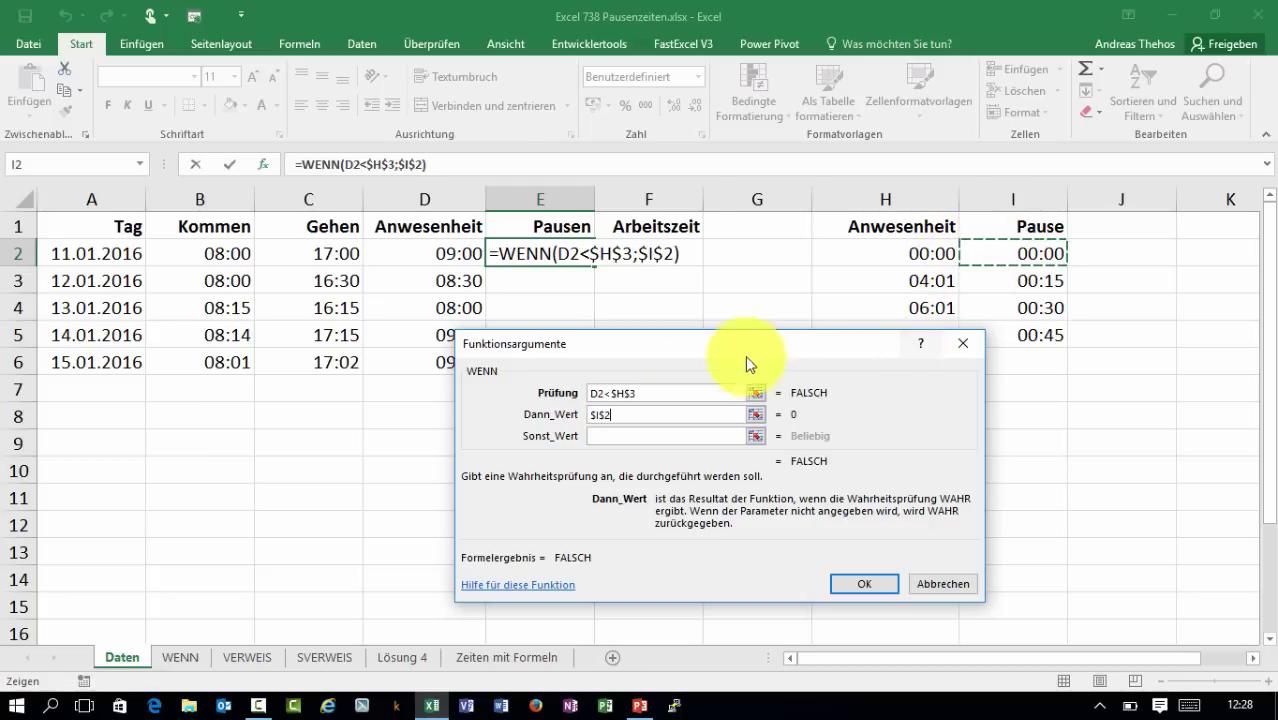
left_click(613, 437)
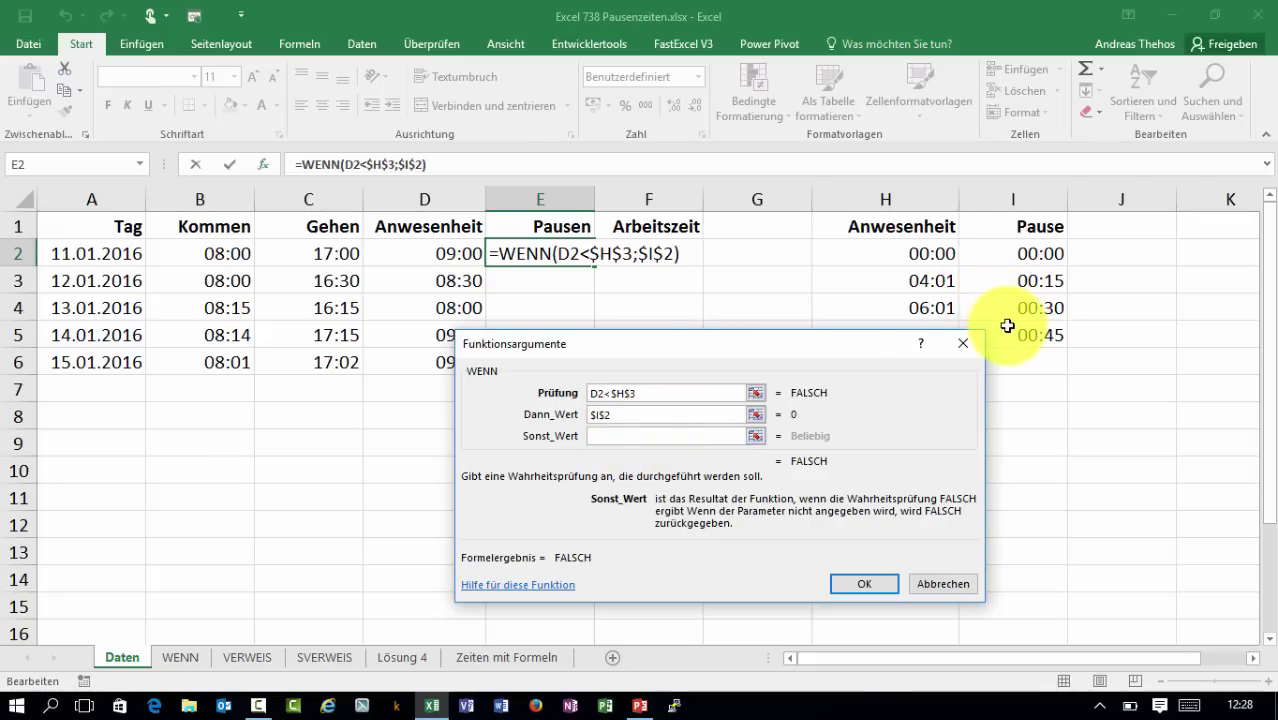
type("wenn(")
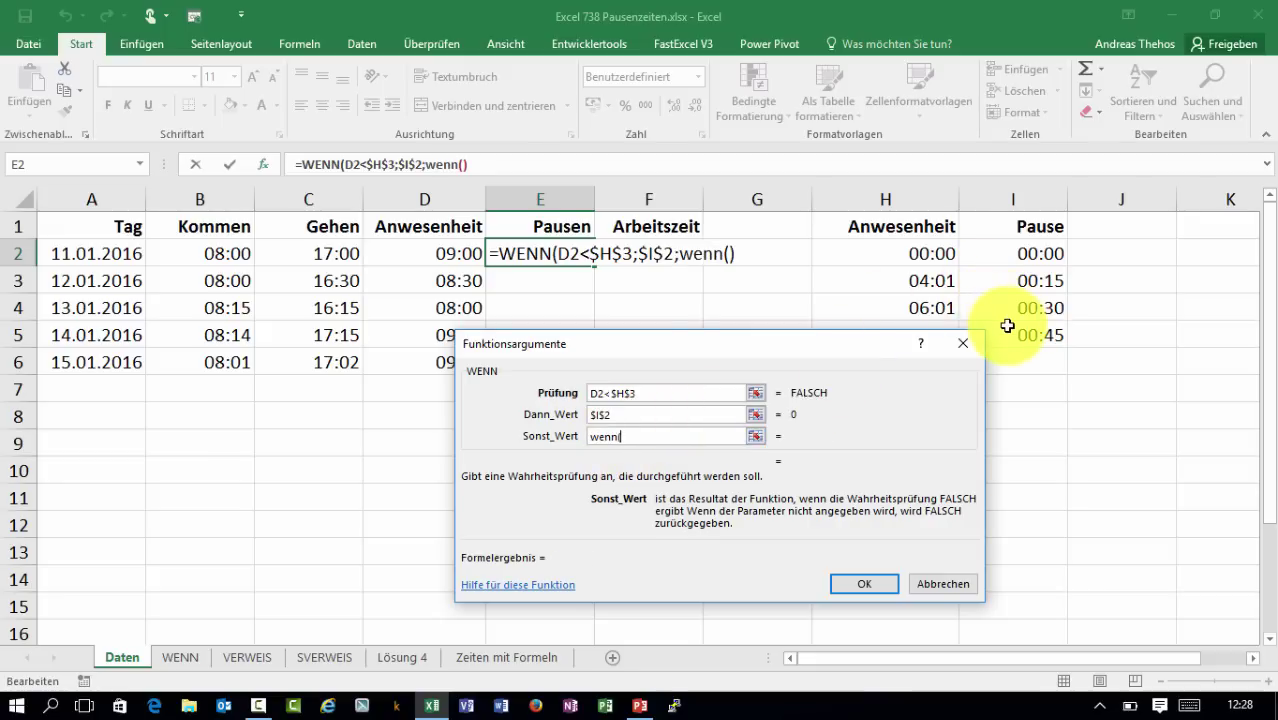
left_click(448, 168)
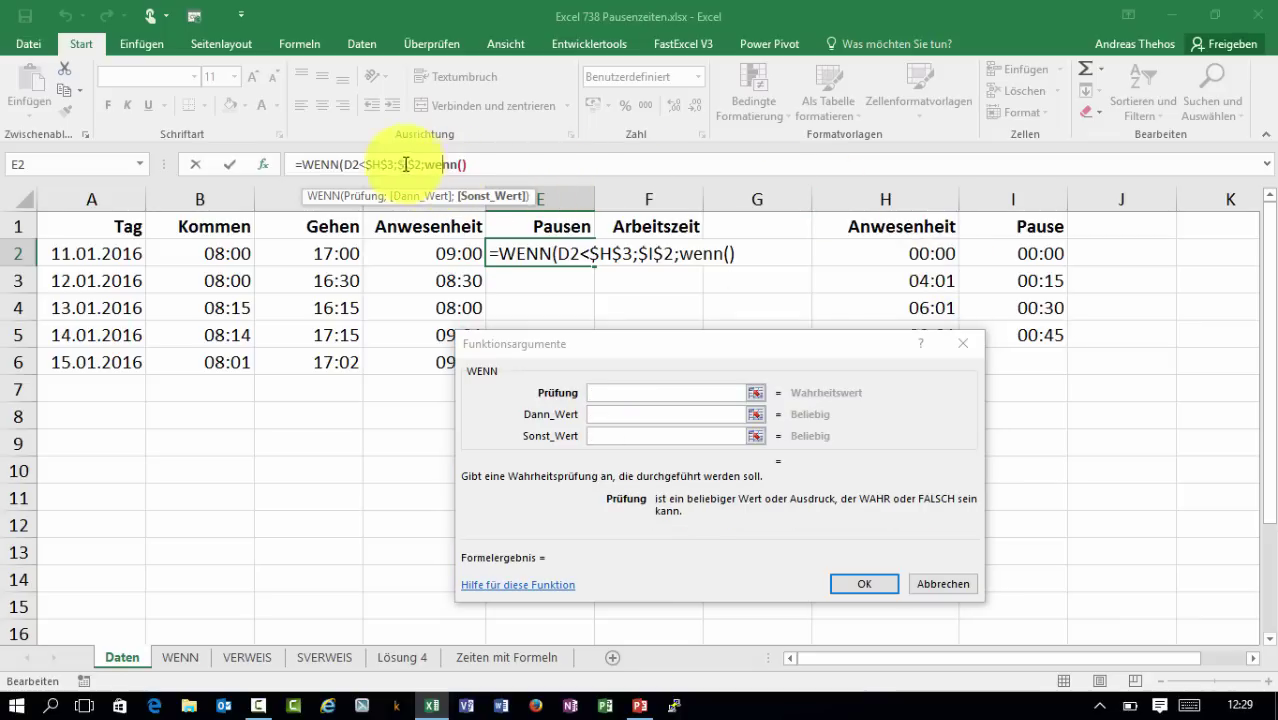
left_click(322, 164)
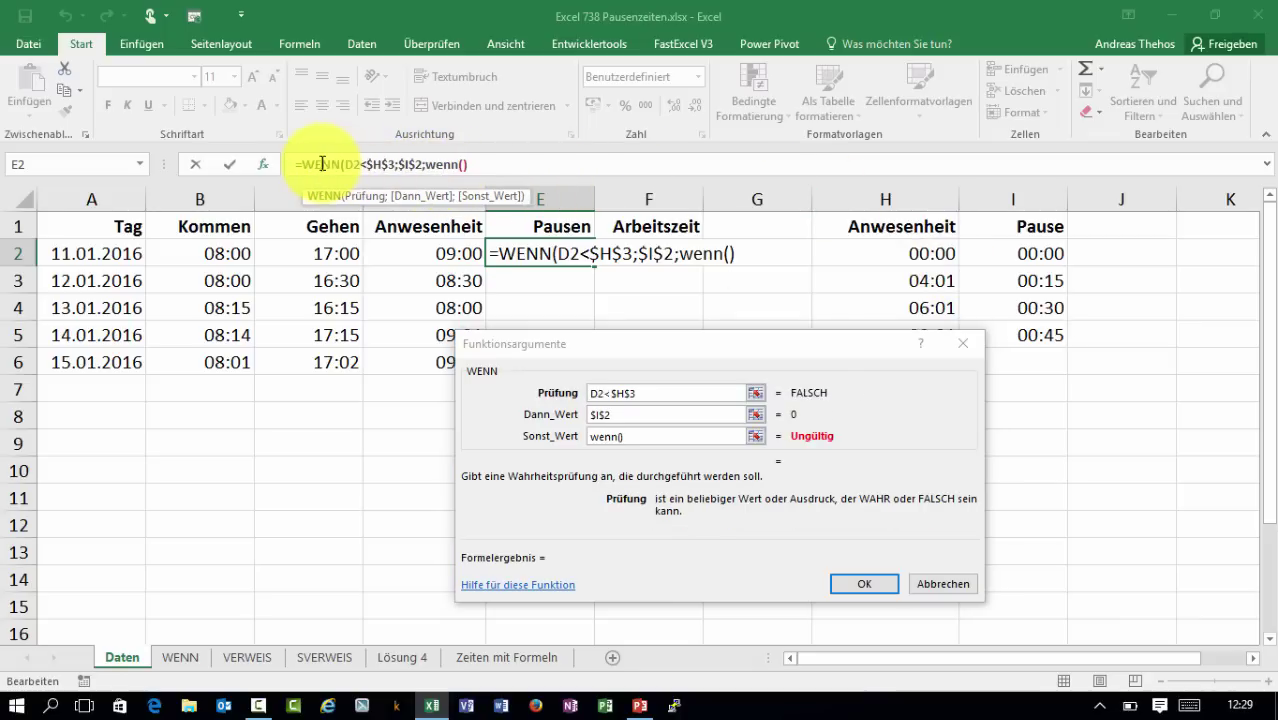
left_click(464, 166)
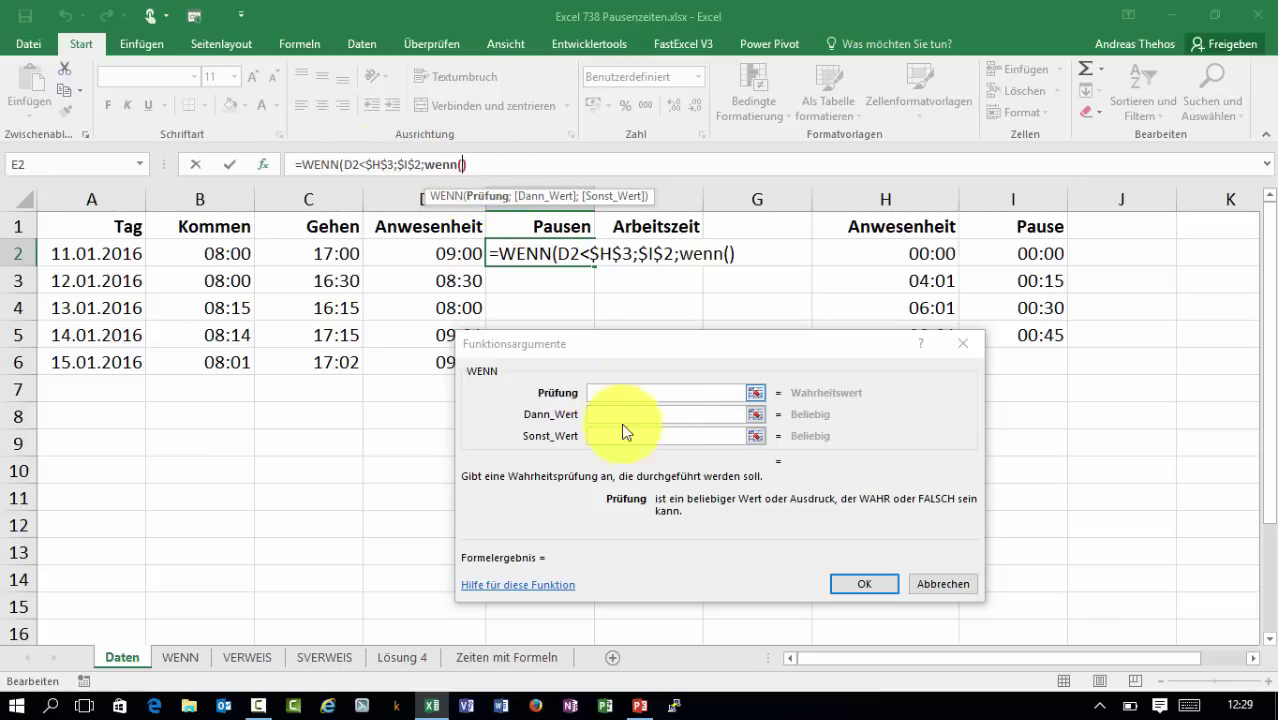
Give the nested WENN the test D2<$H$4.
left_click(608, 392)
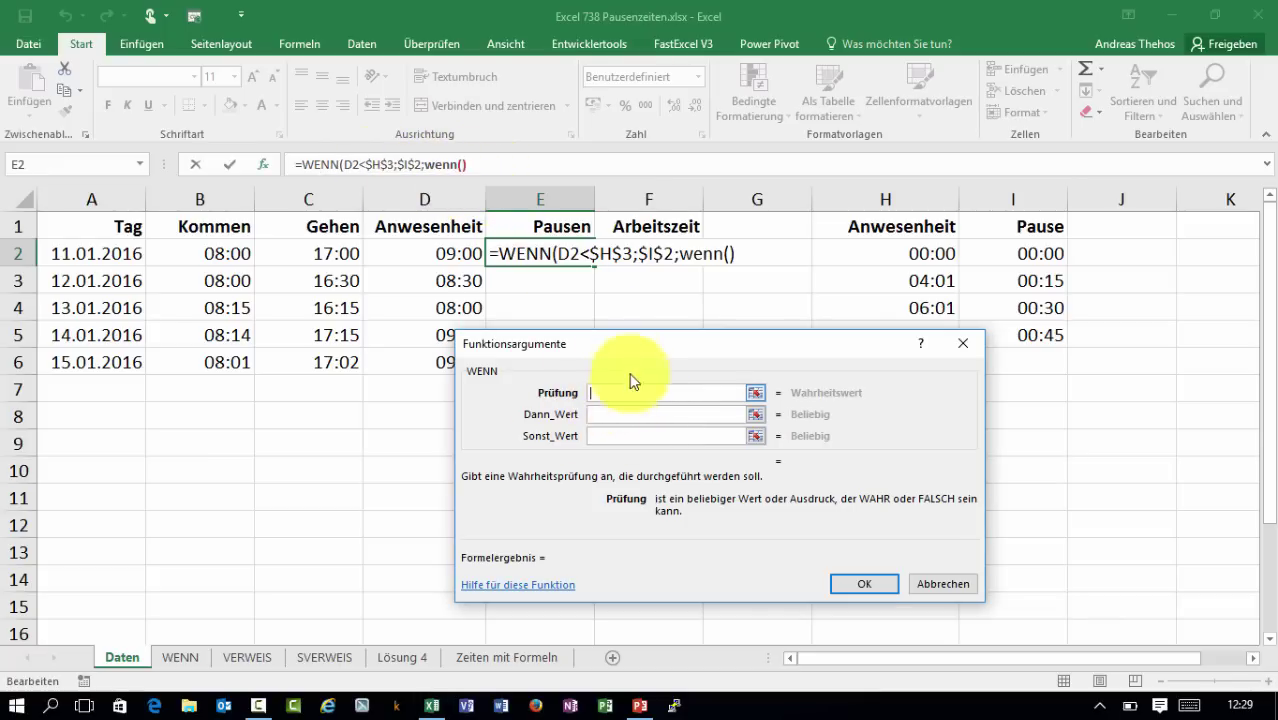
left_click_drag(630, 381, 622, 422)
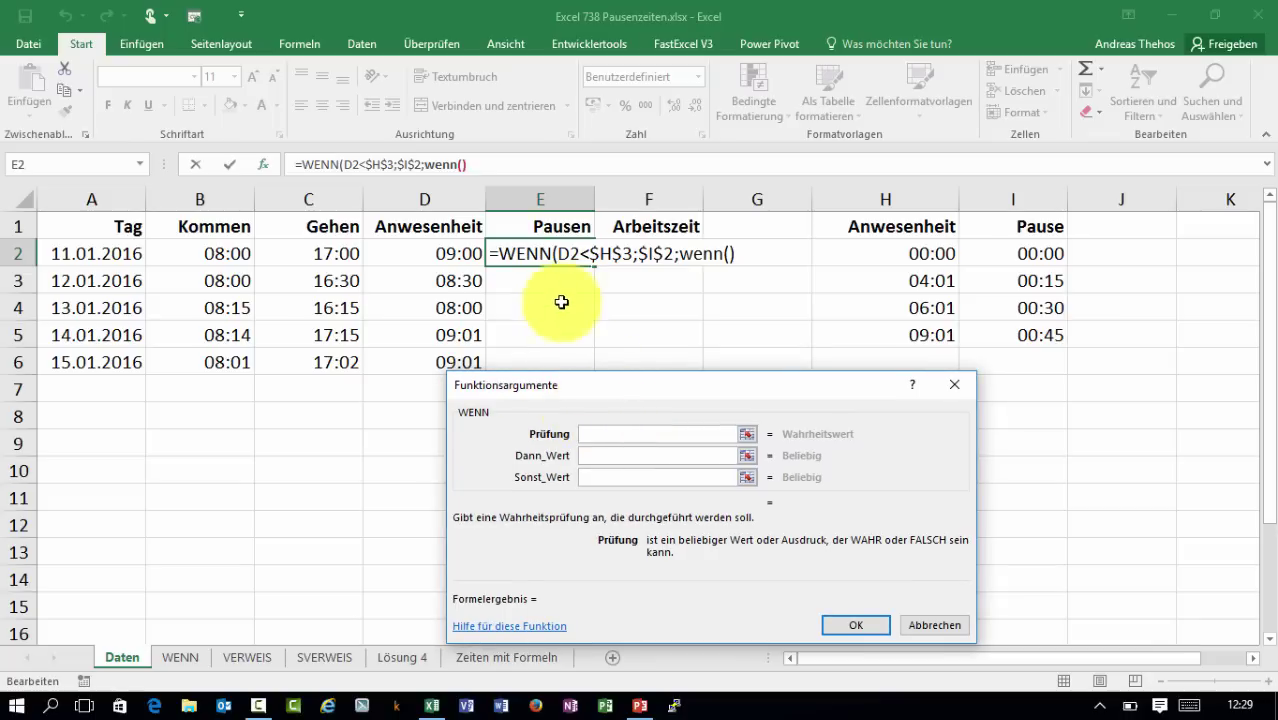
left_click(425, 257)
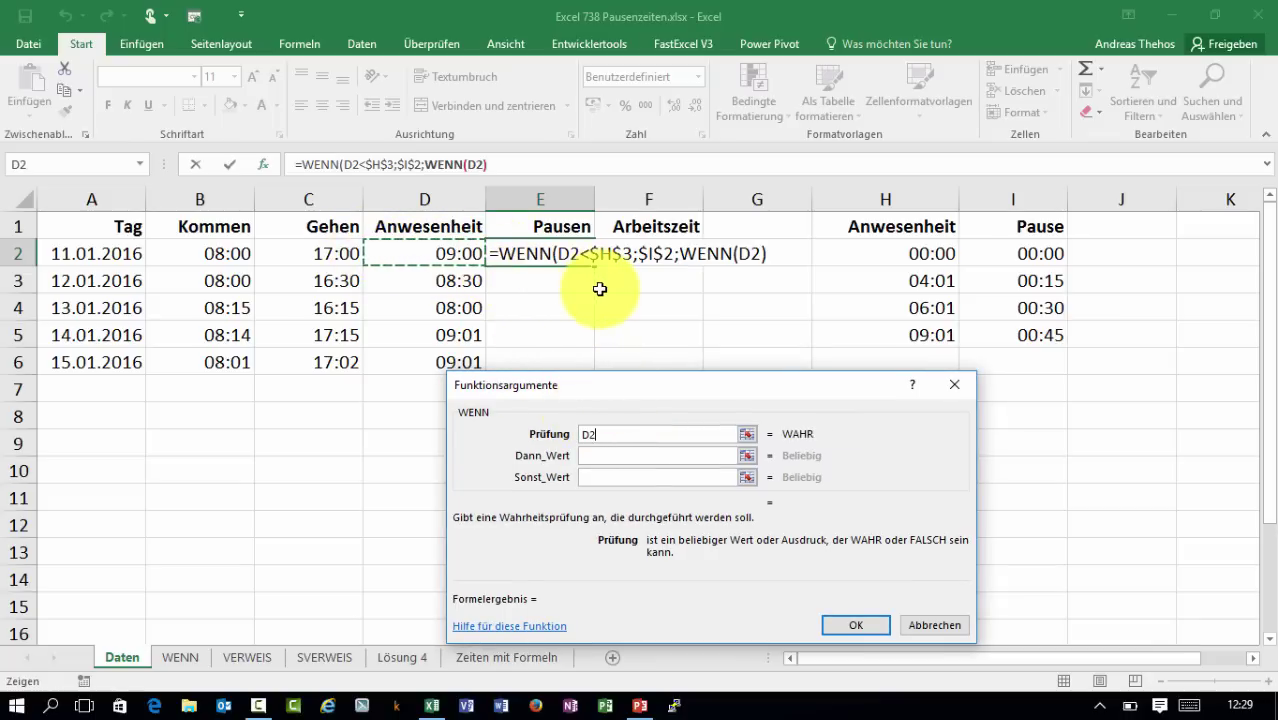
type("<")
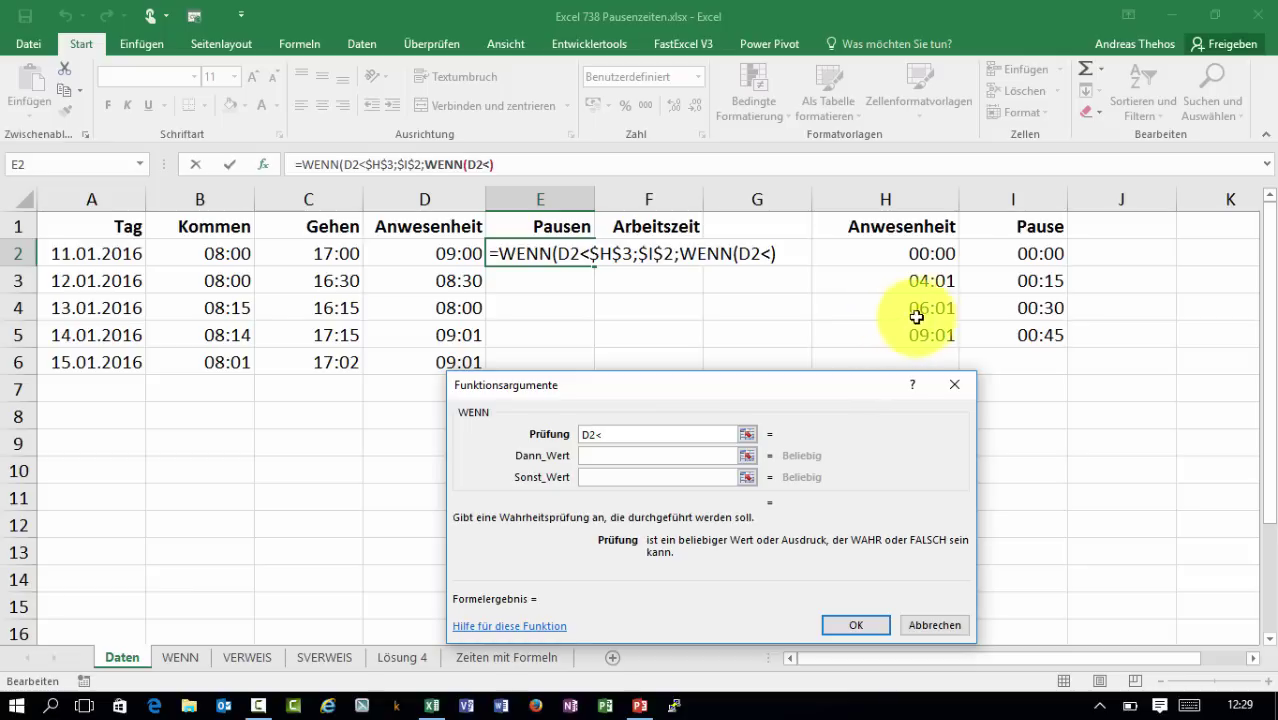
left_click(916, 317)
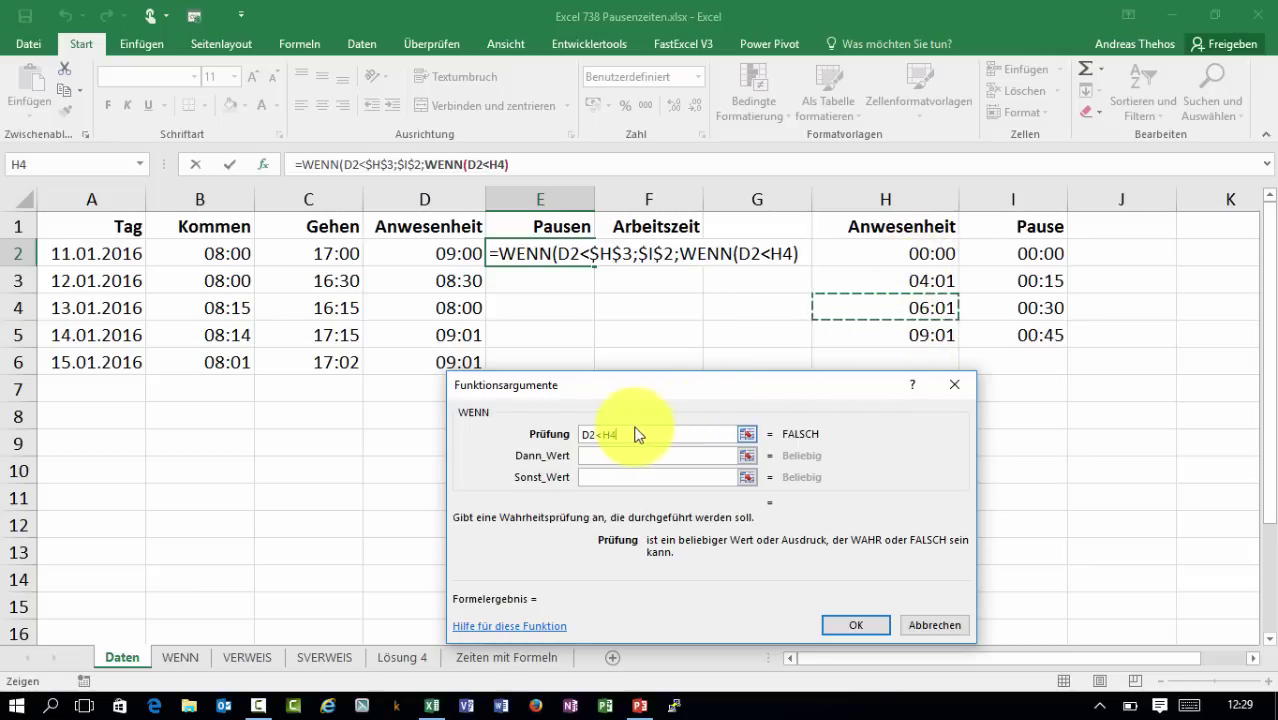
key("F4")
Set the nested WENN's true value to $I$3 and start a third WENN as otherwise.
left_click(621, 456)
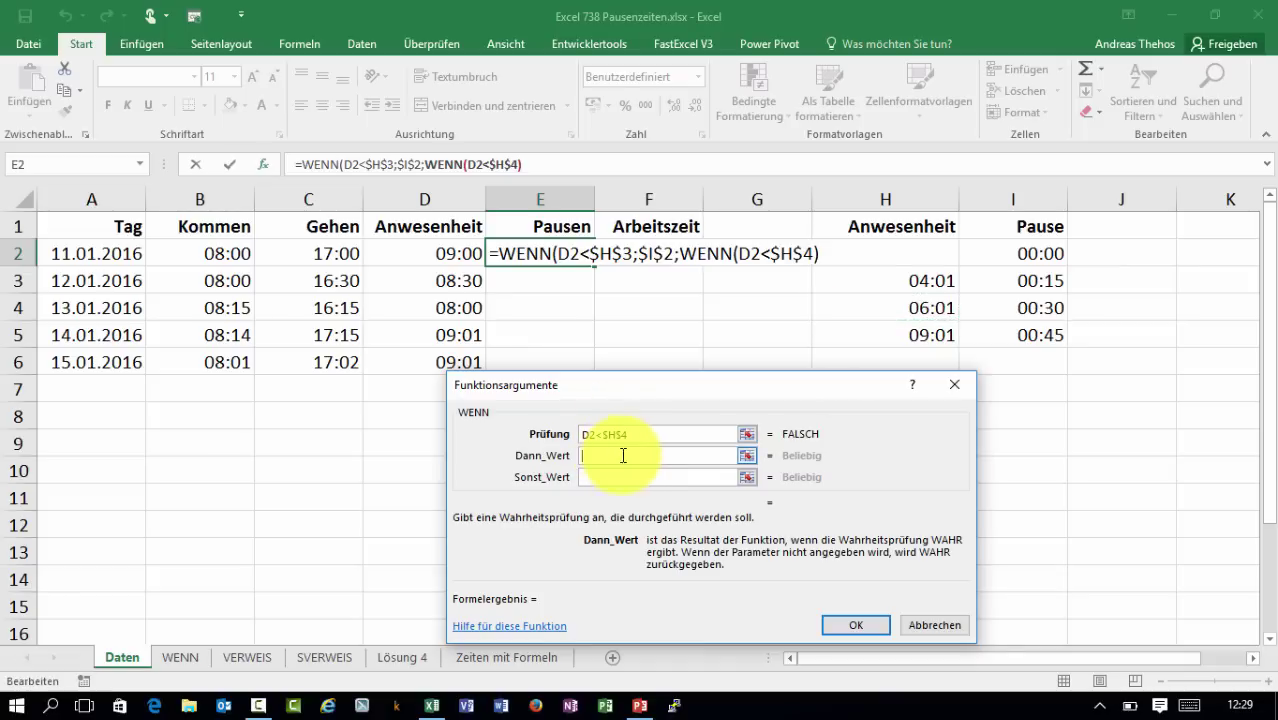
left_click(1010, 286)
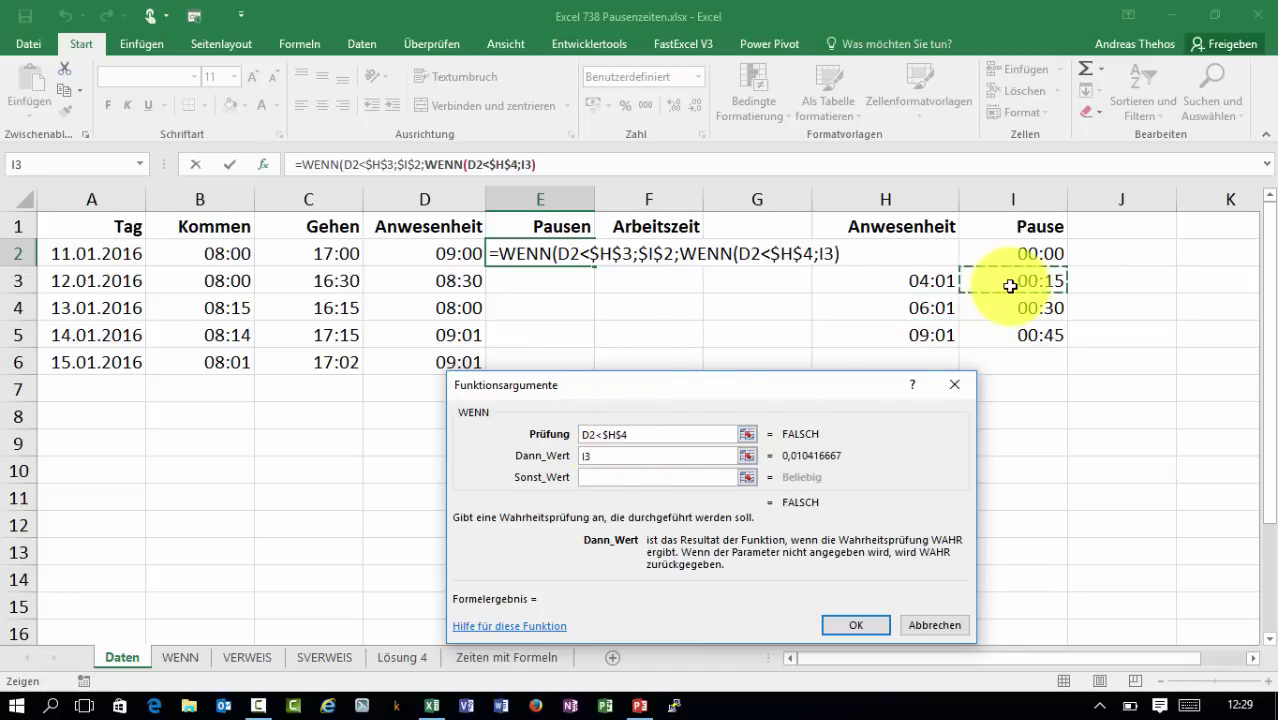
key("F4")
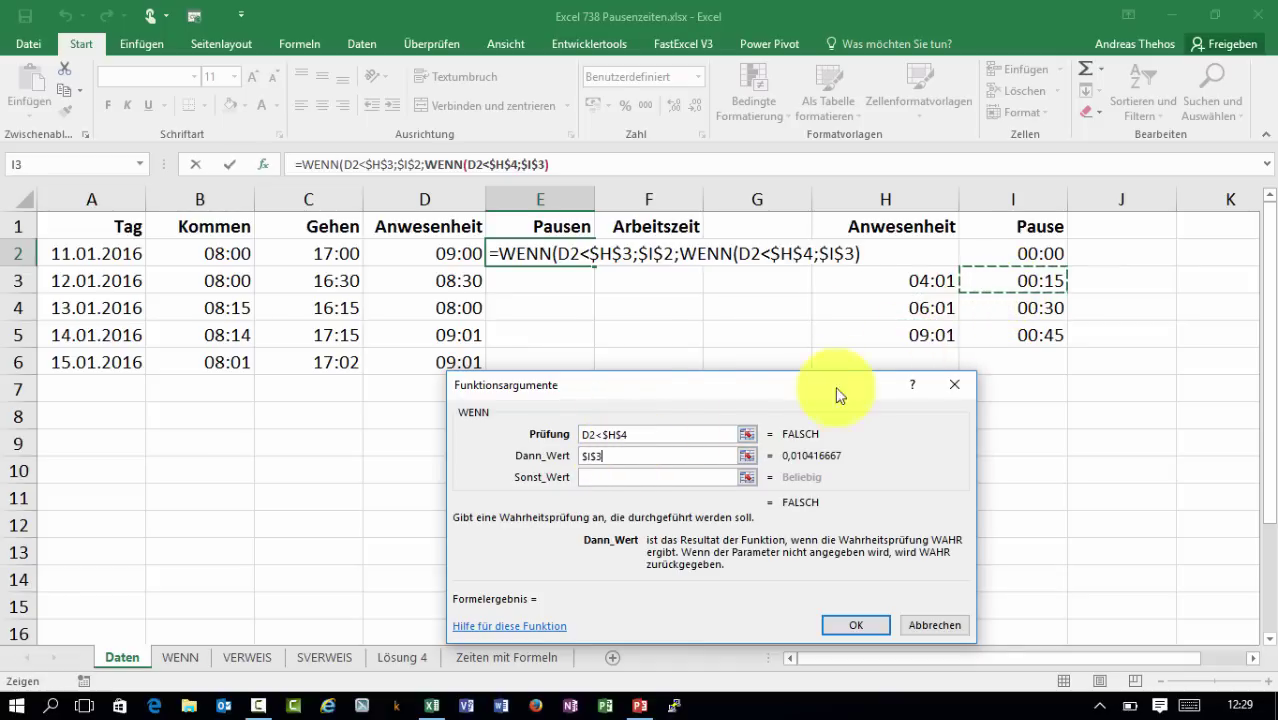
left_click(675, 477)
type("wenn(")
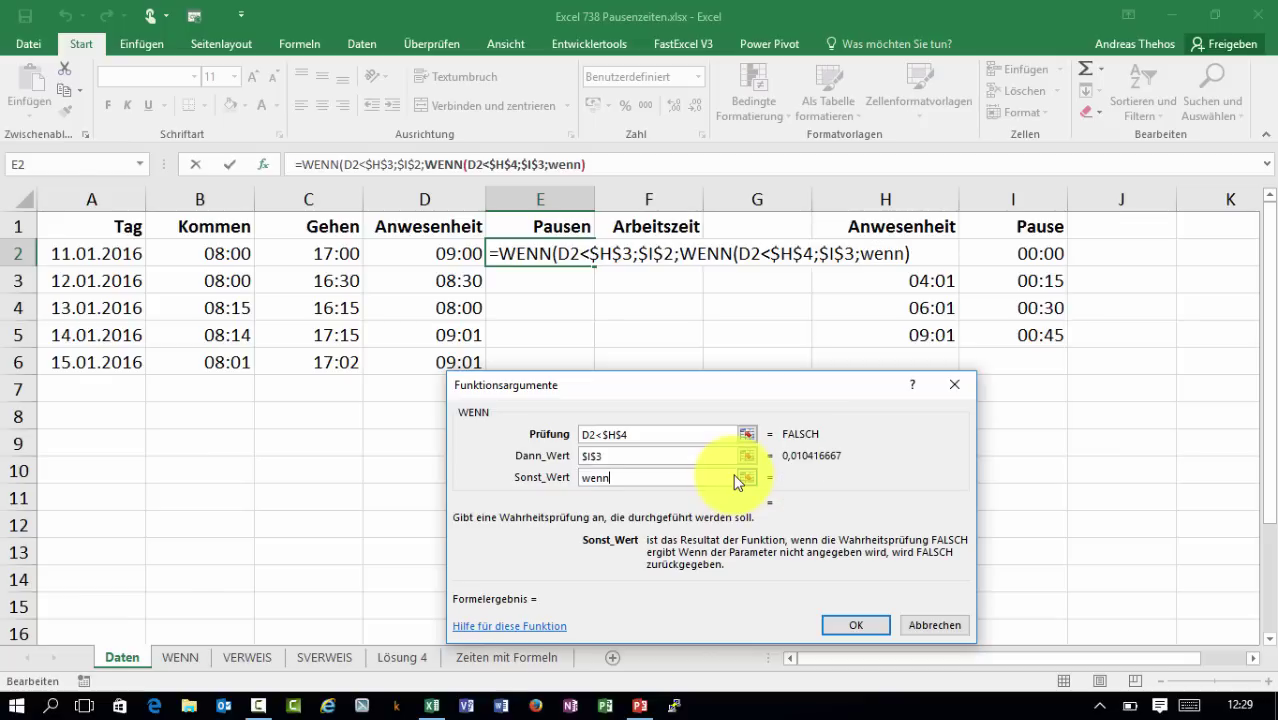
left_click(584, 167)
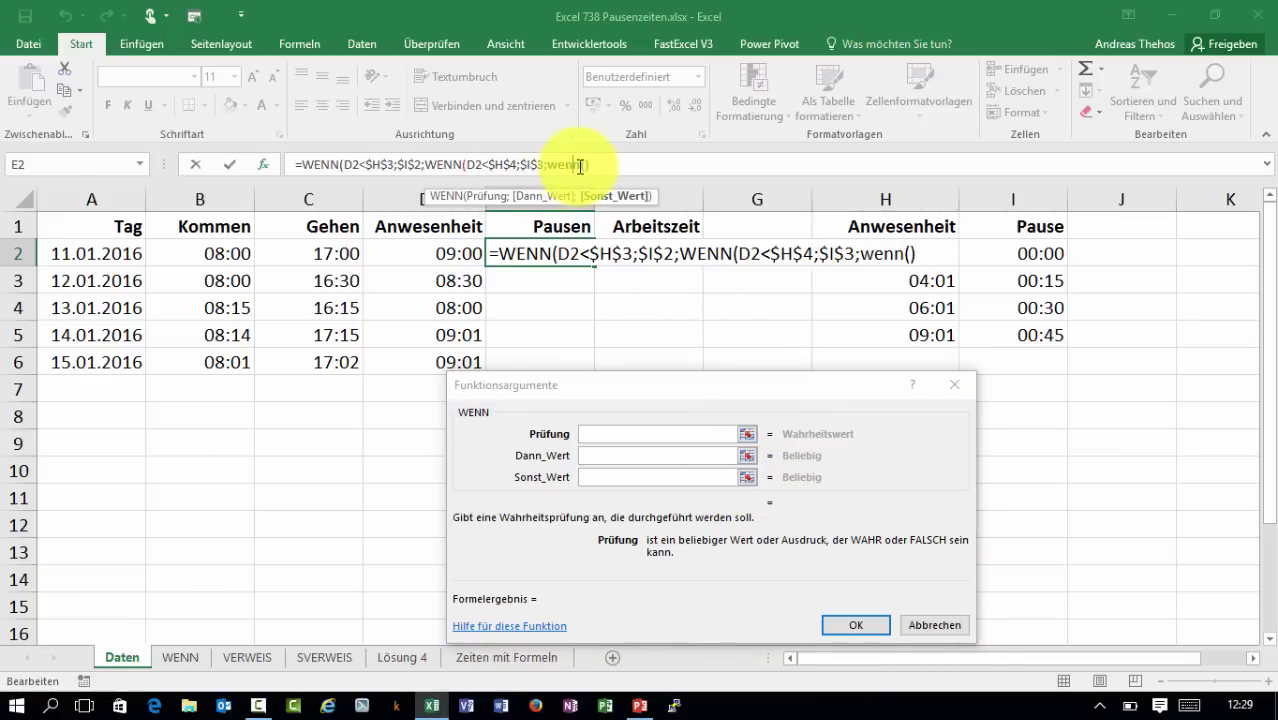
Give the third WENN the test D2<$H$5 and true value $I$4.
left_click(600, 431)
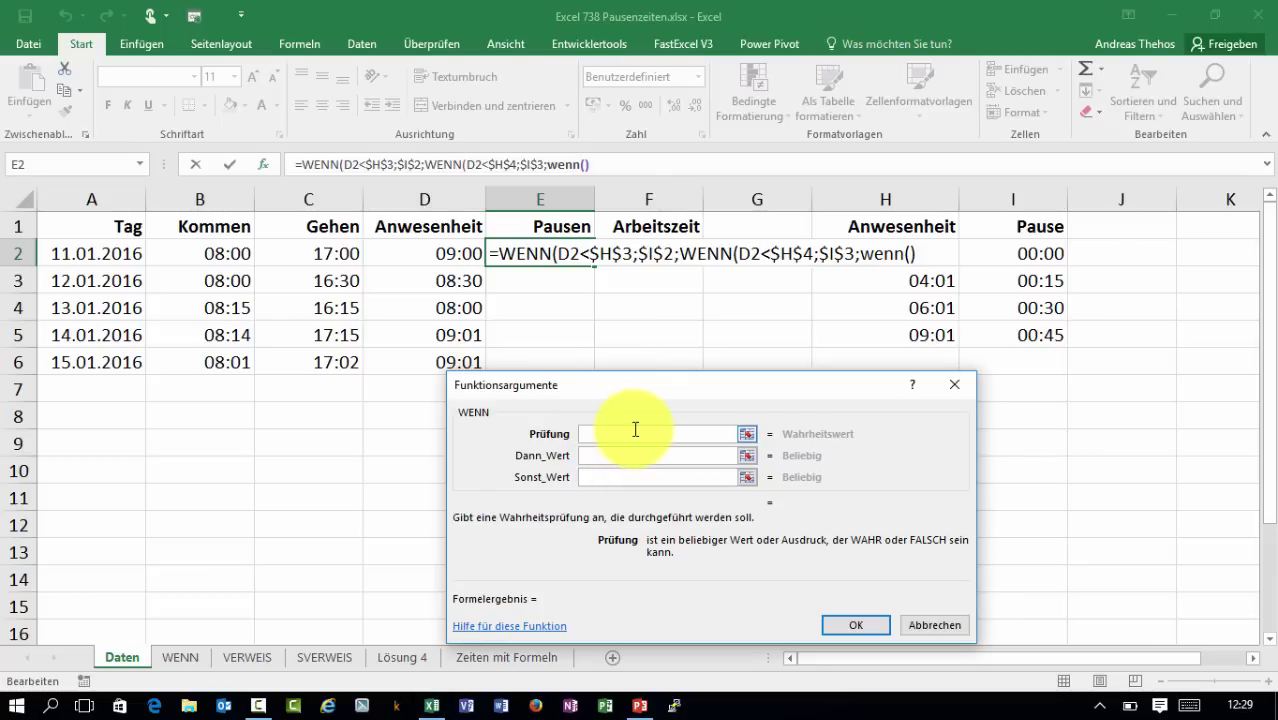
left_click(430, 254)
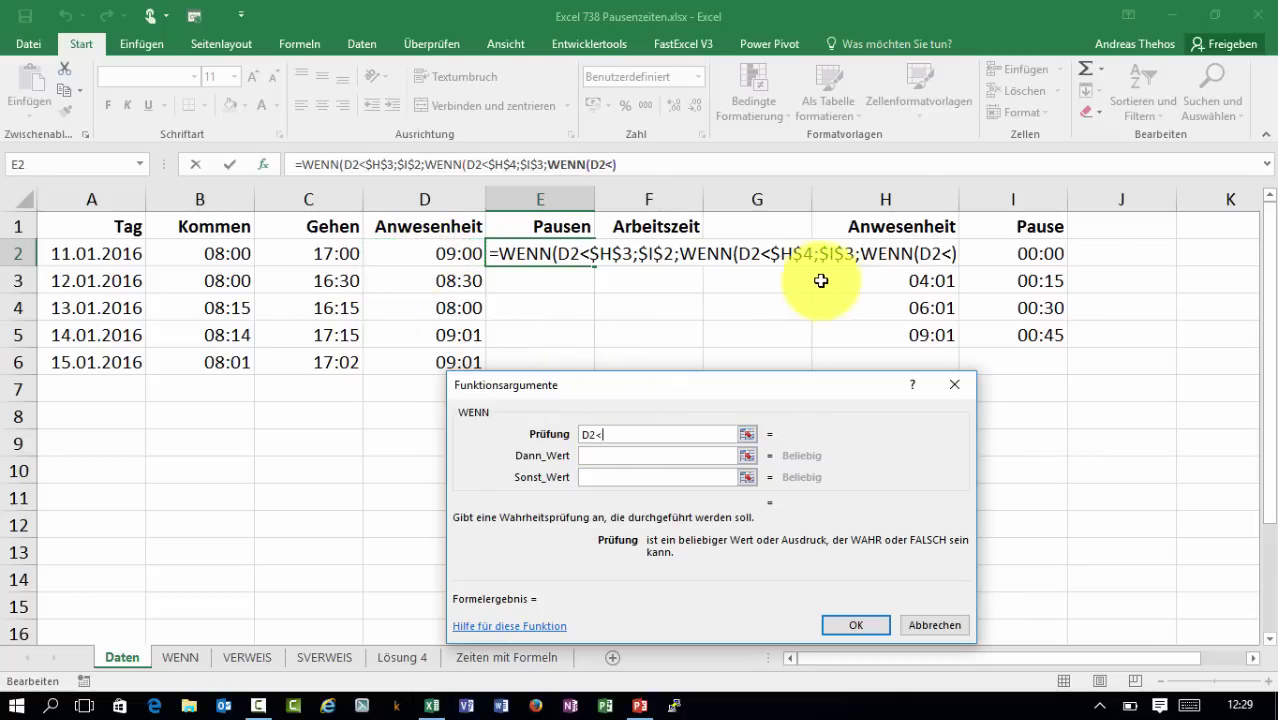
left_click(907, 336)
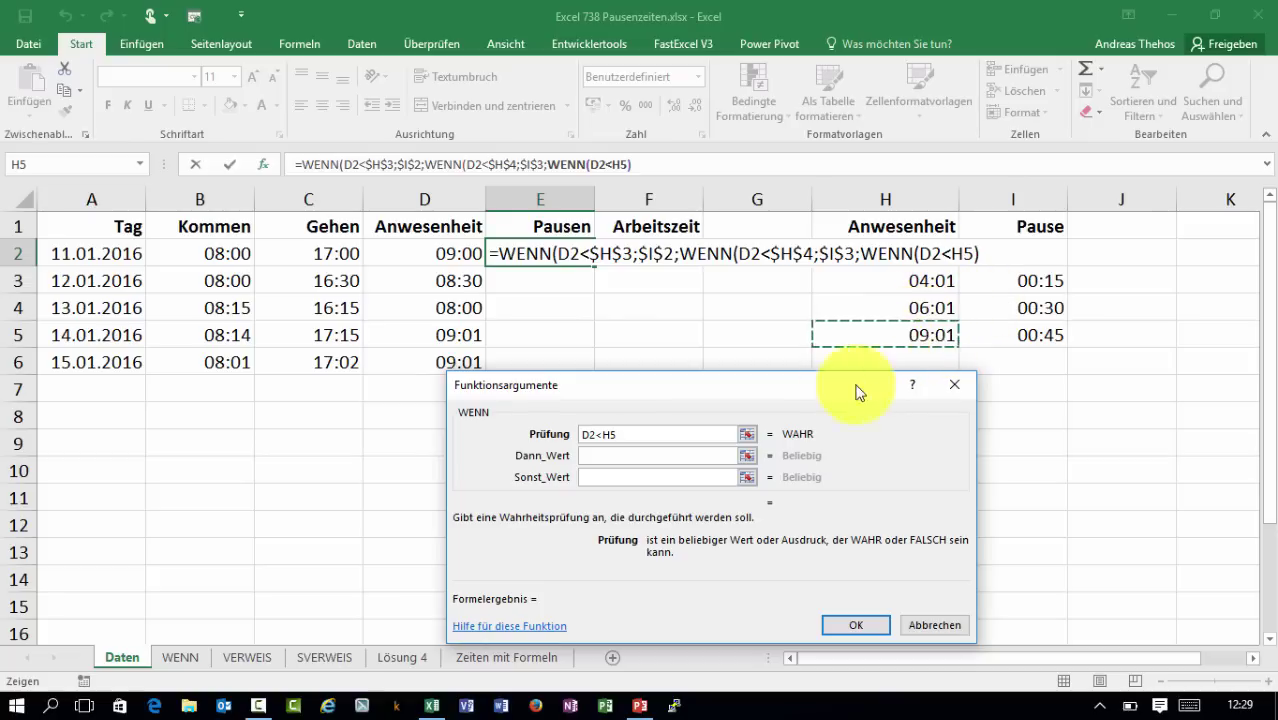
key("F4")
left_click(630, 455)
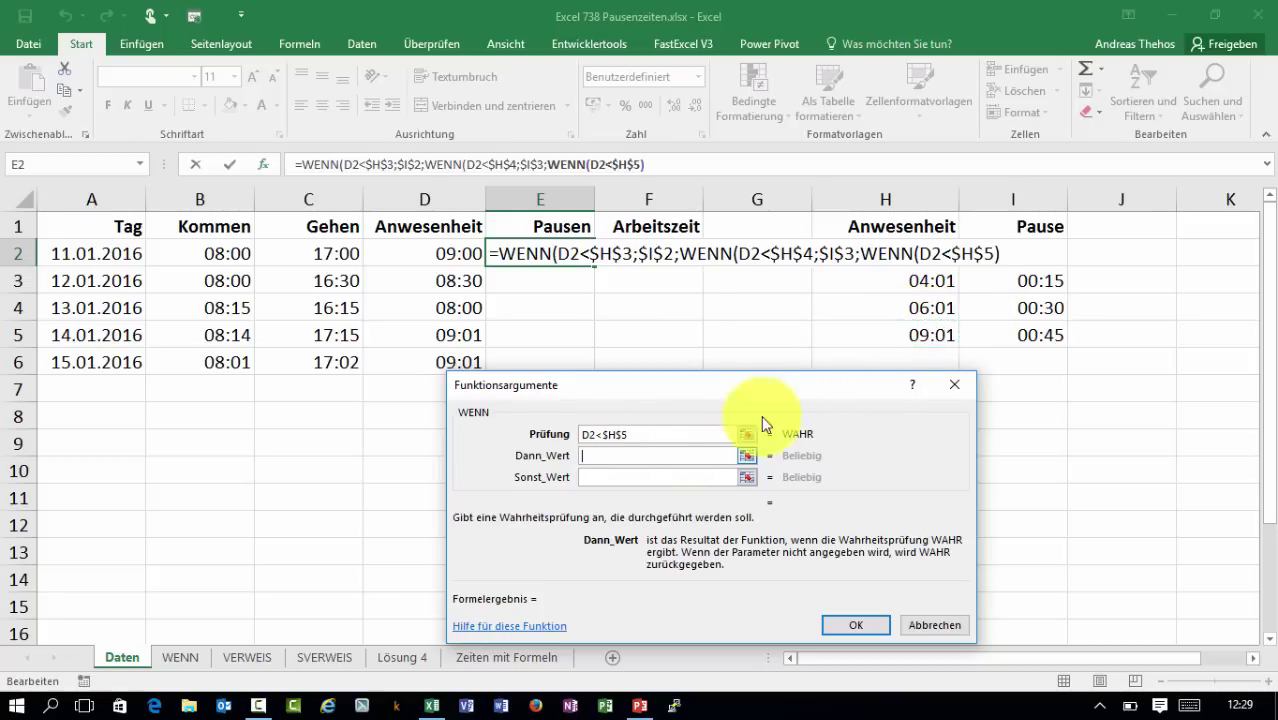
left_click(1003, 308)
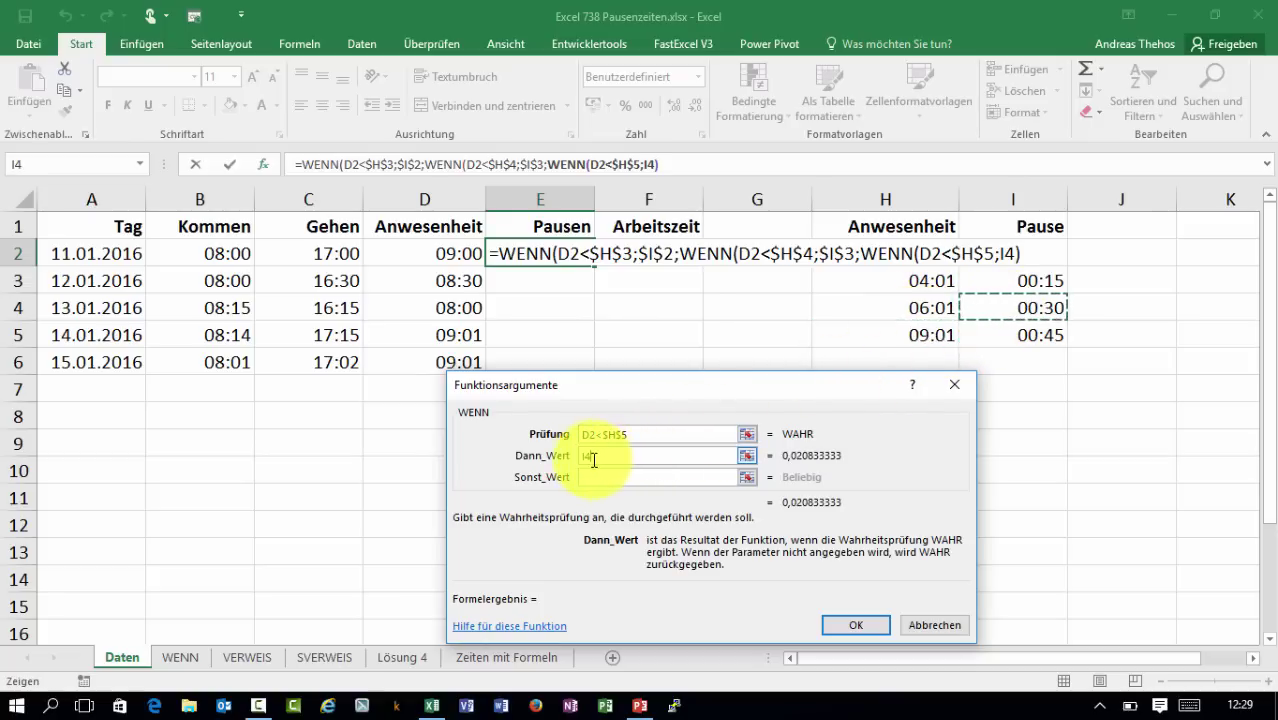
key("F4")
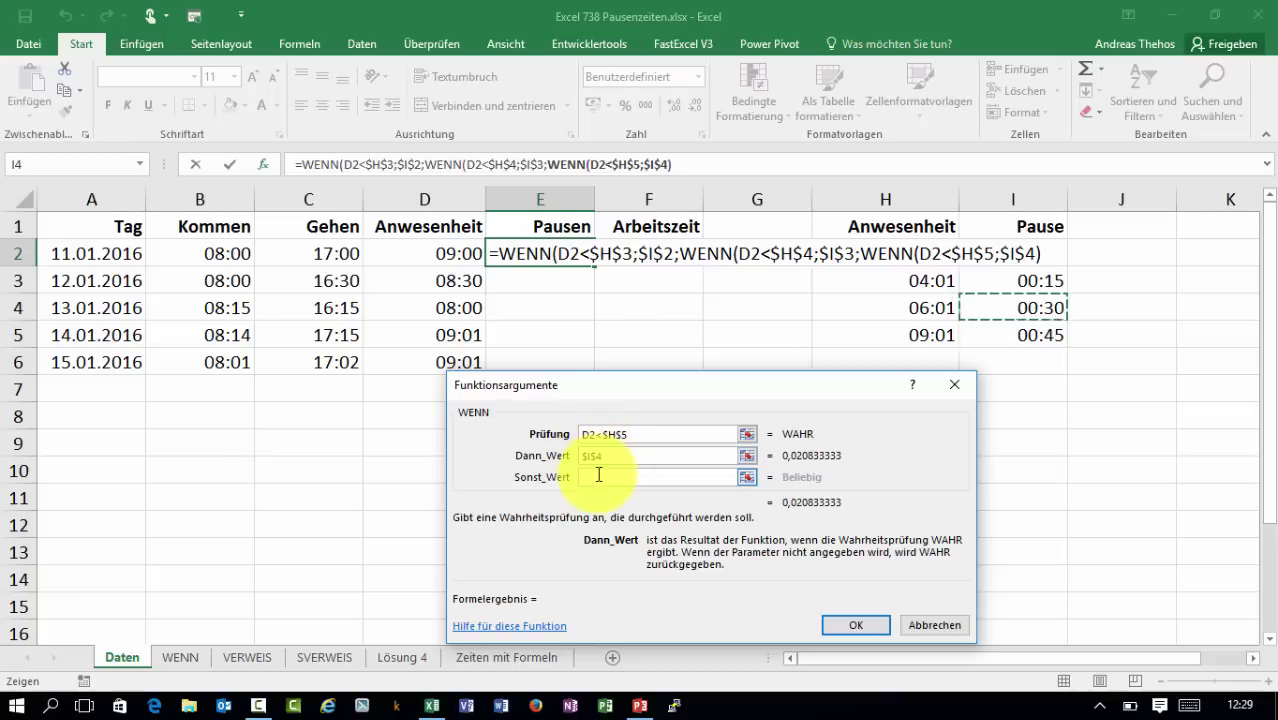
Set its otherwise value to $I$5, close the parentheses and confirm the E2 formula.
left_click(607, 476)
left_click(641, 456)
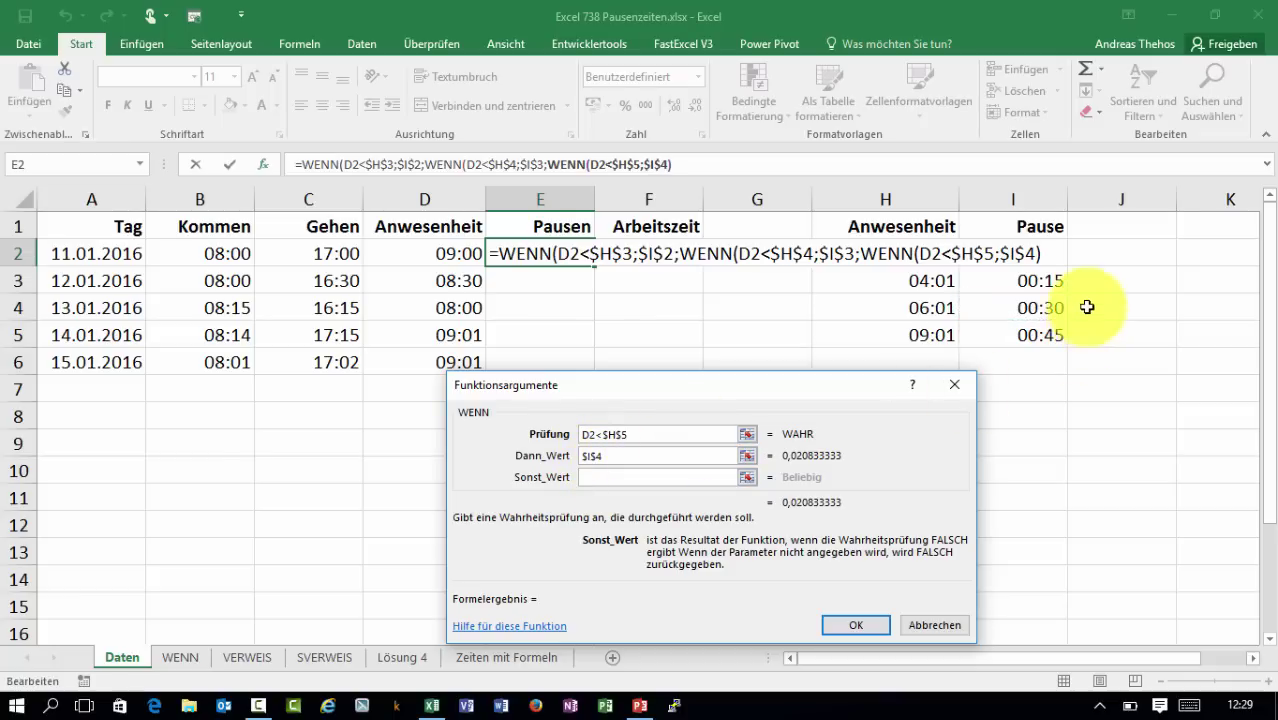
left_click(1021, 338)
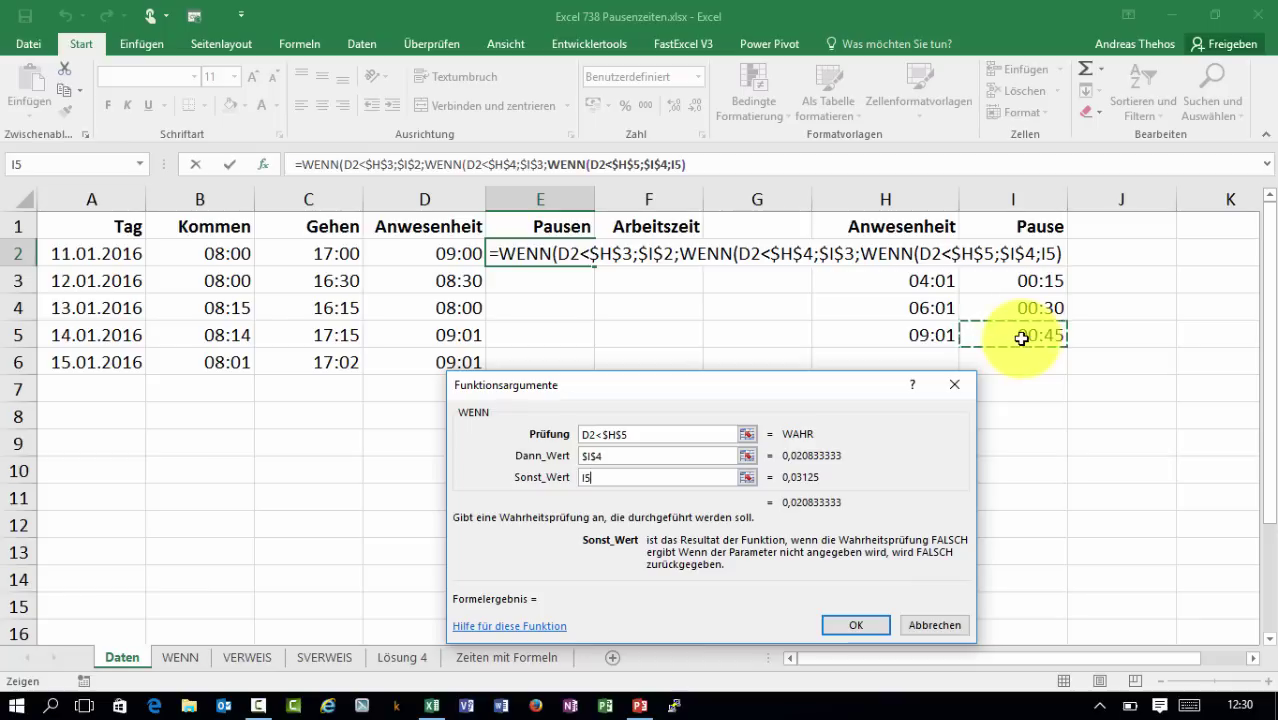
key("F4")
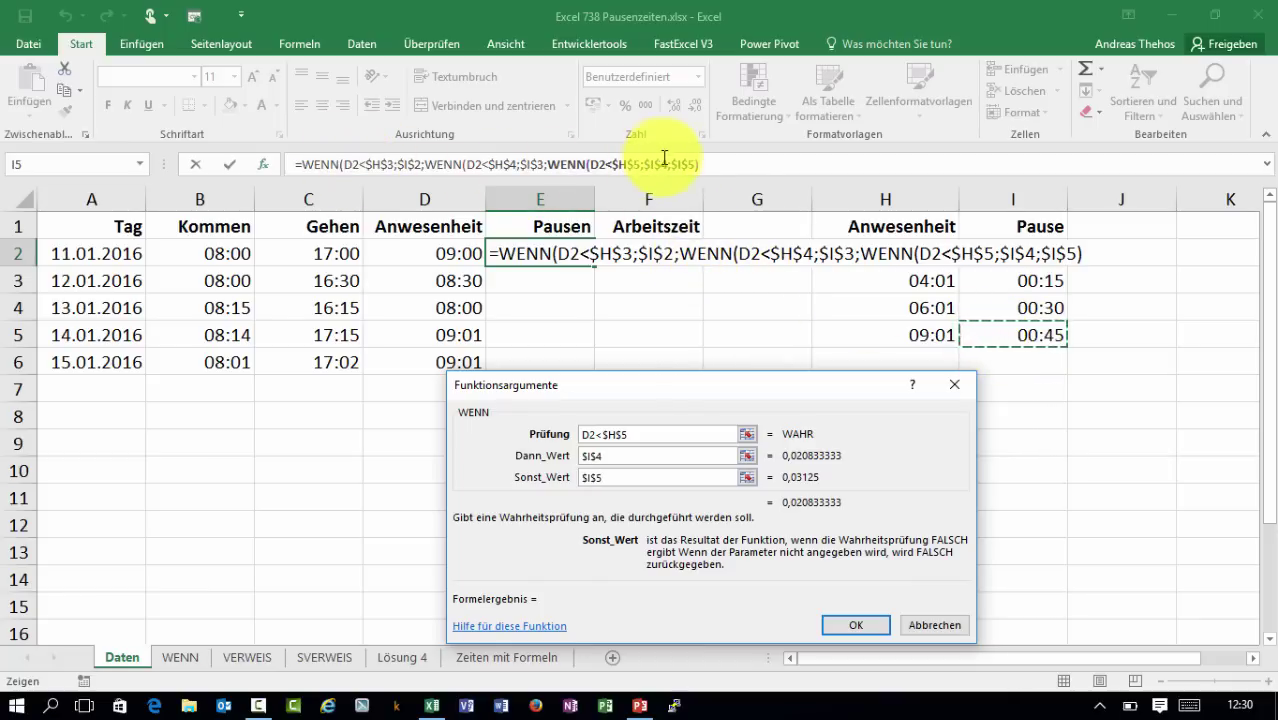
left_click(734, 165)
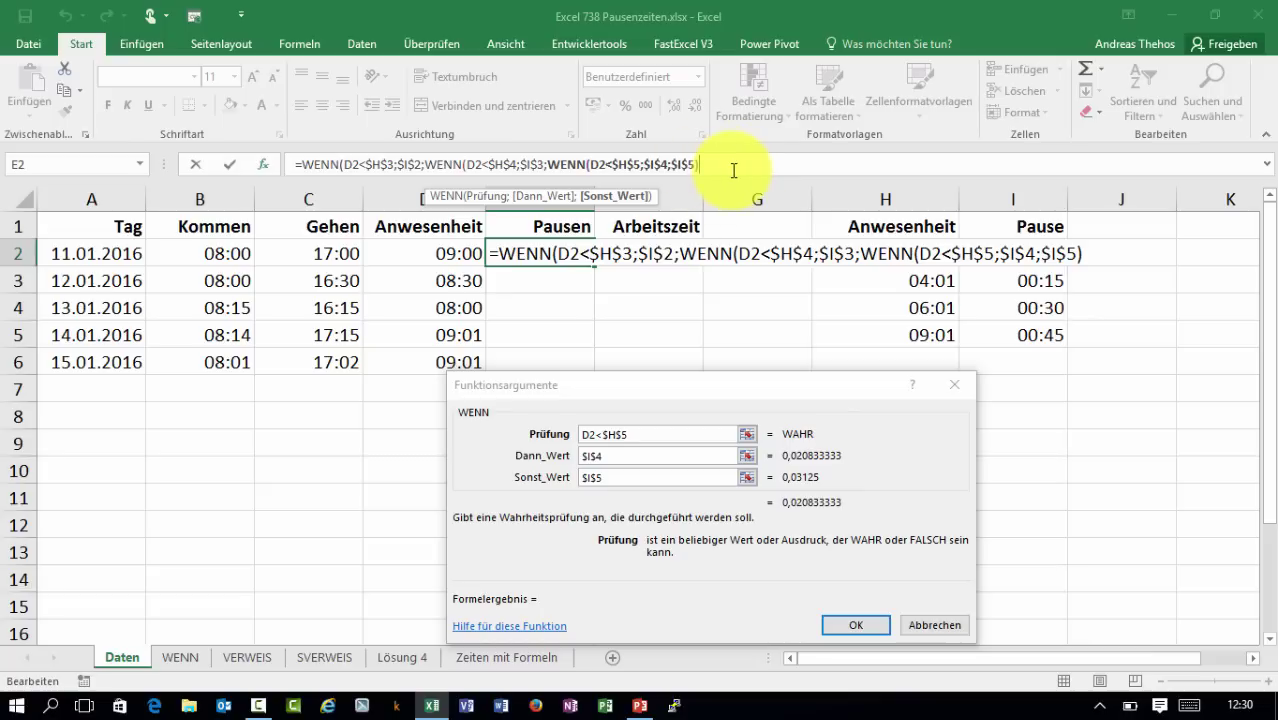
type(")")
key("Right")
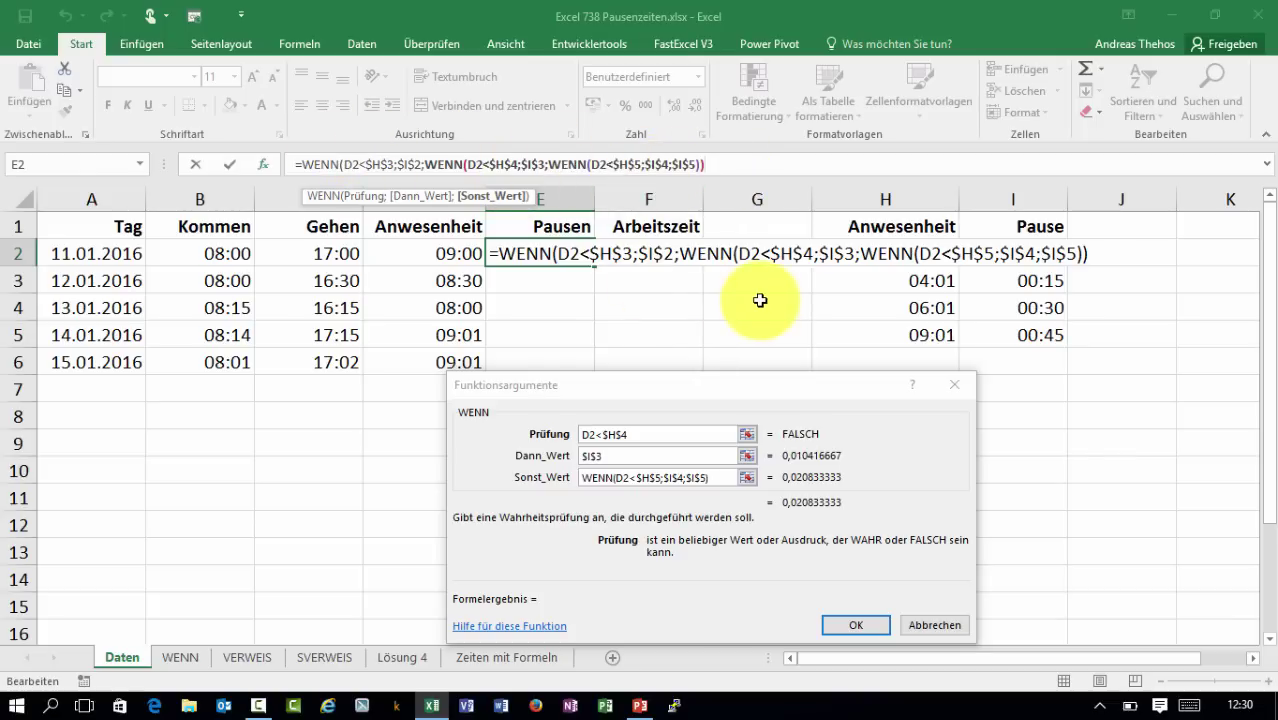
key("End")
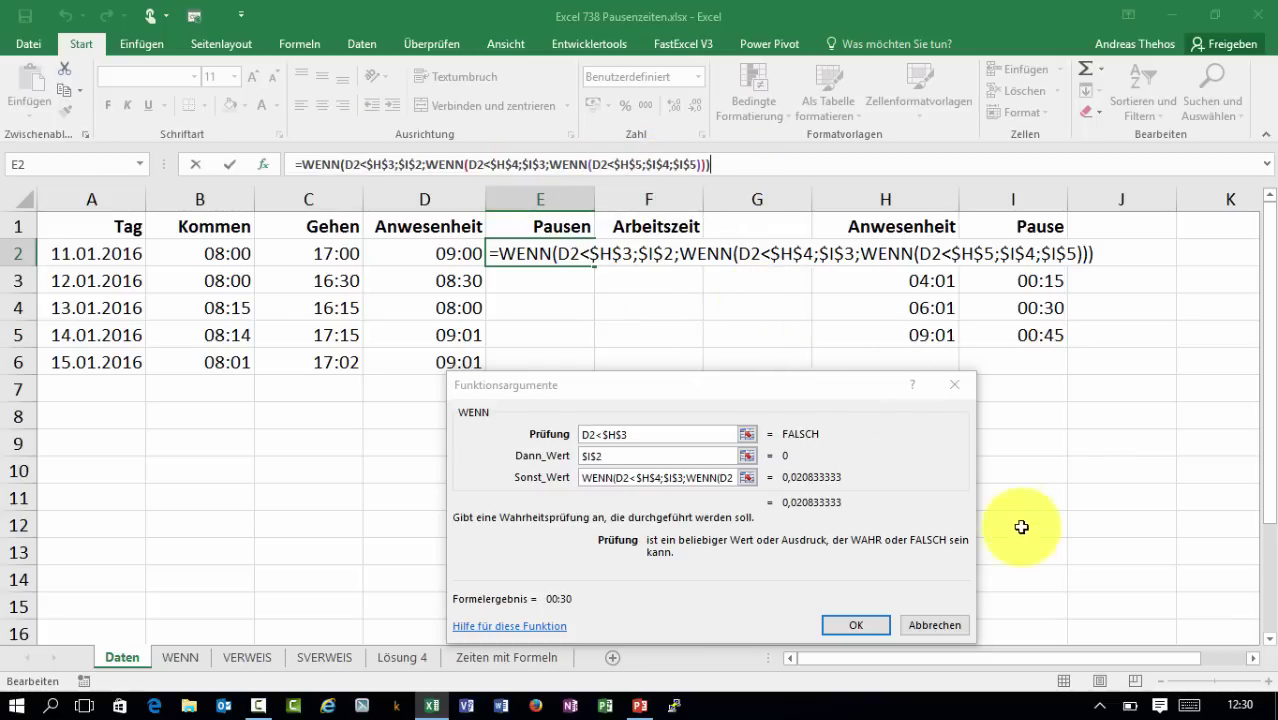
left_click(856, 627)
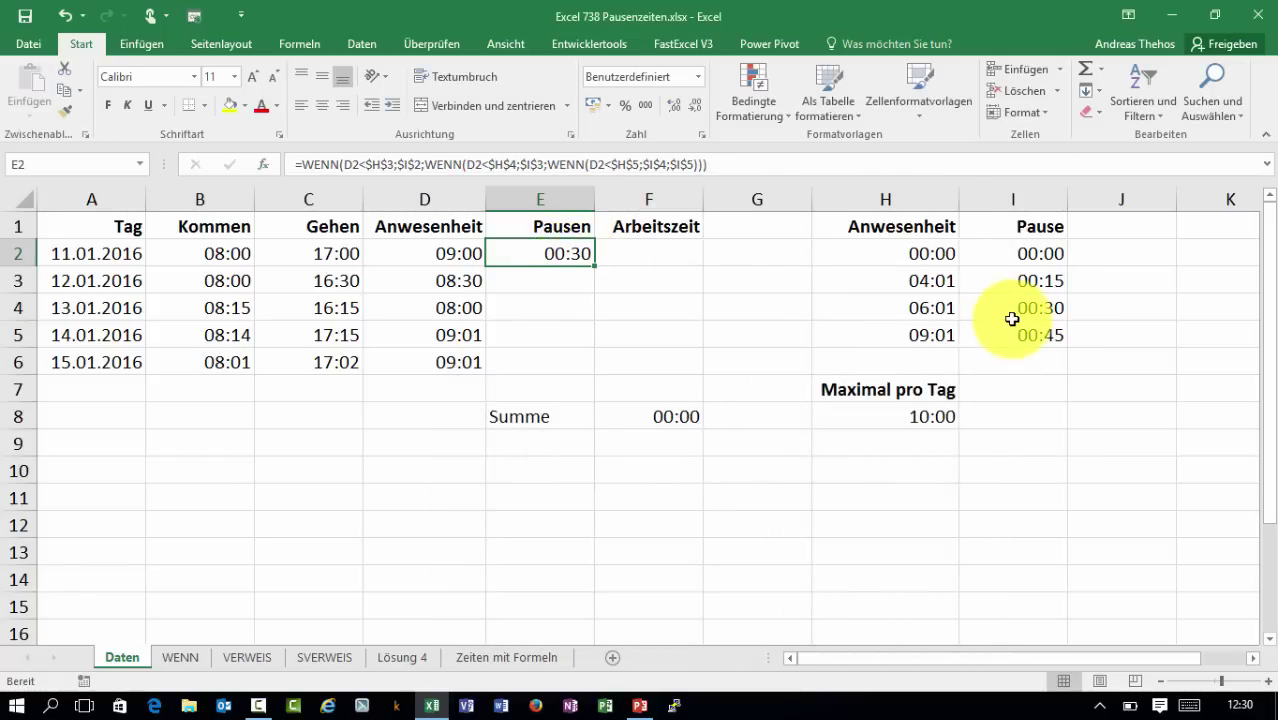
Copy the break formula down to E6 and change row 6 to 10:00 and 19:01.
double_click(595, 266)
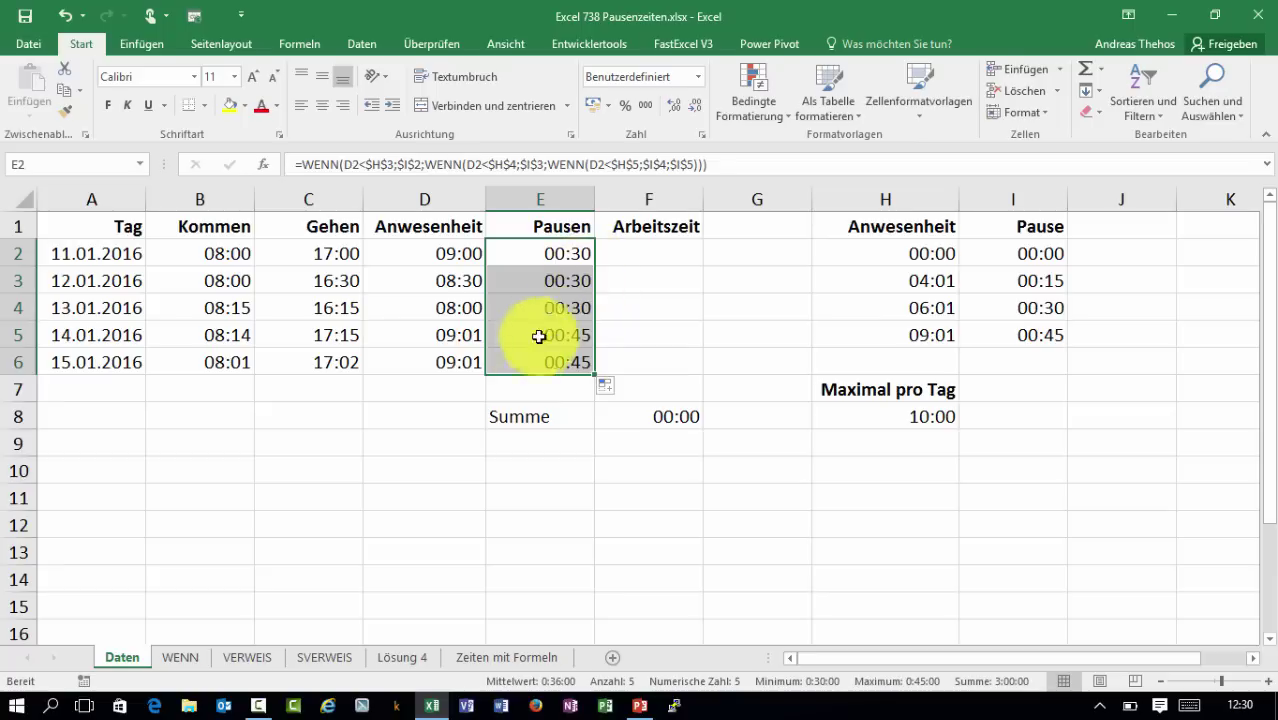
left_click(222, 355)
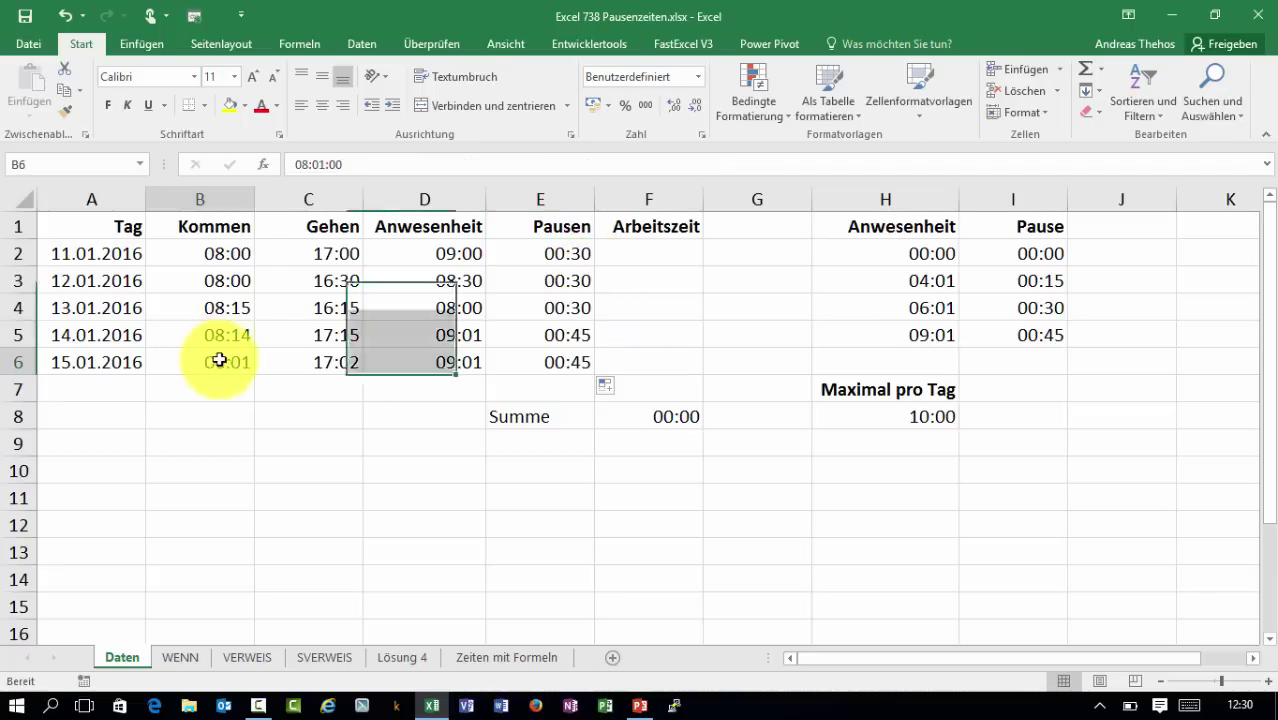
type("10")
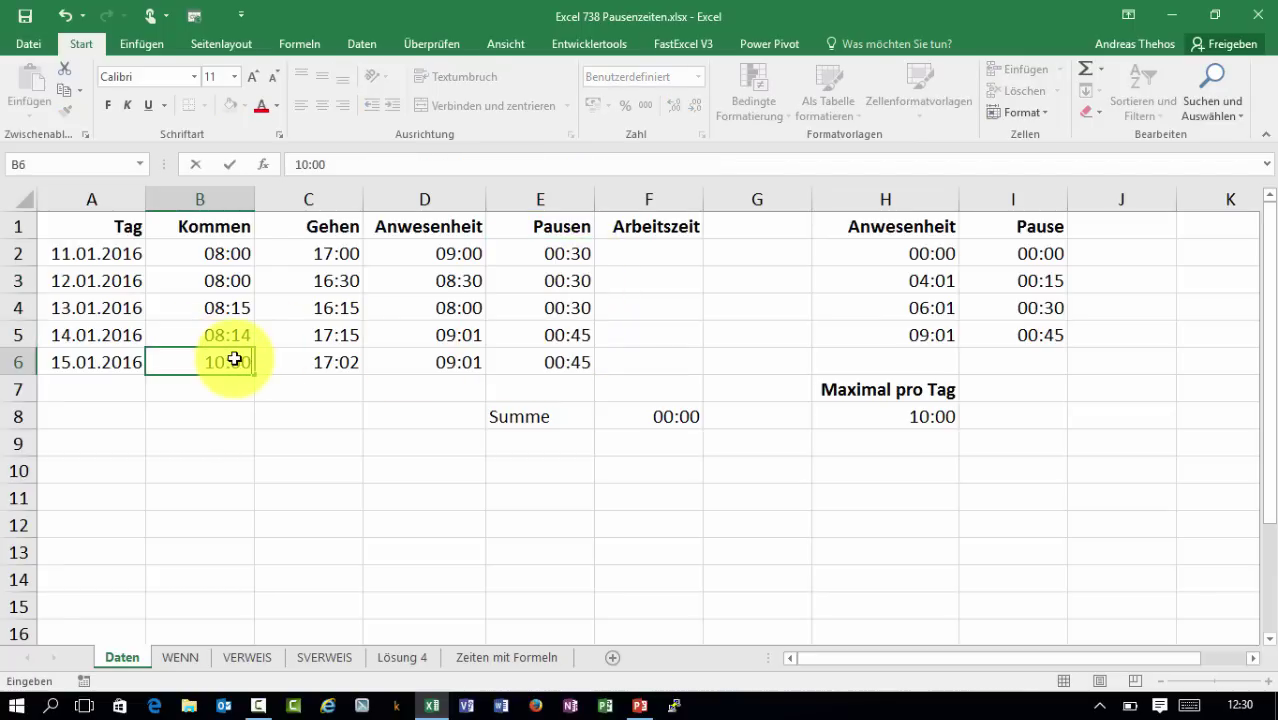
key("Tab")
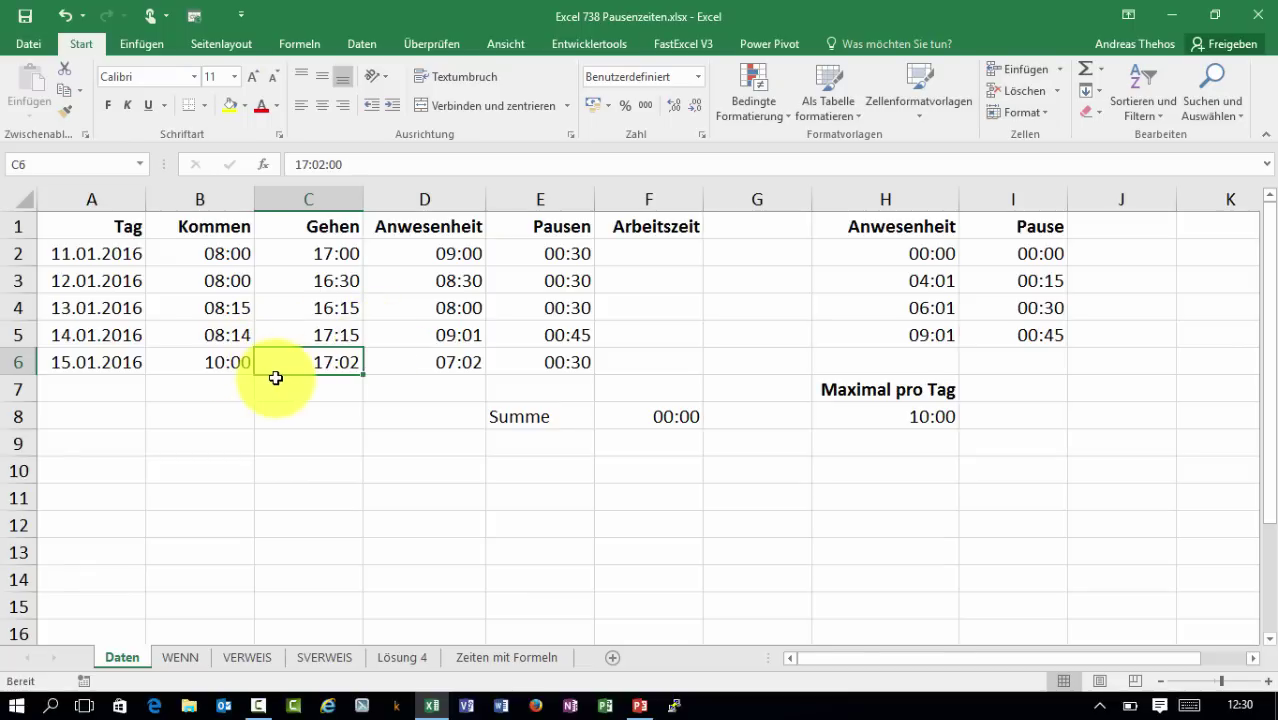
type("19:")
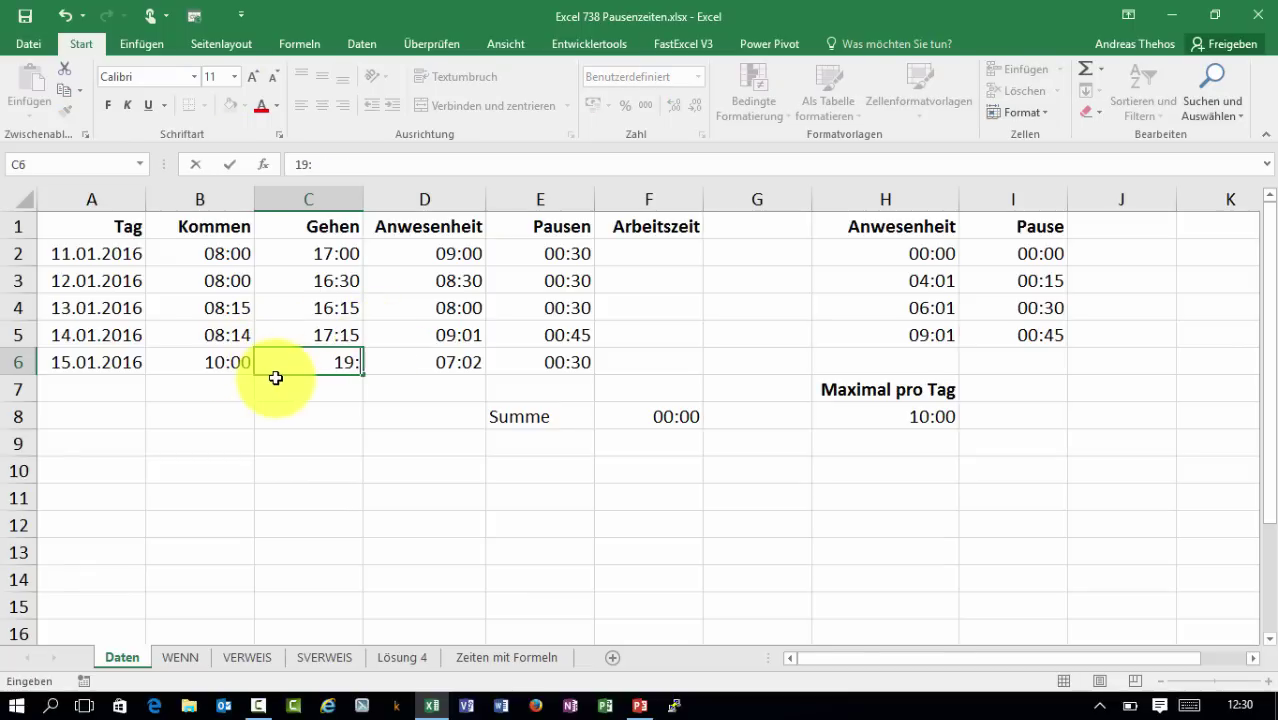
type("01")
key("Return")
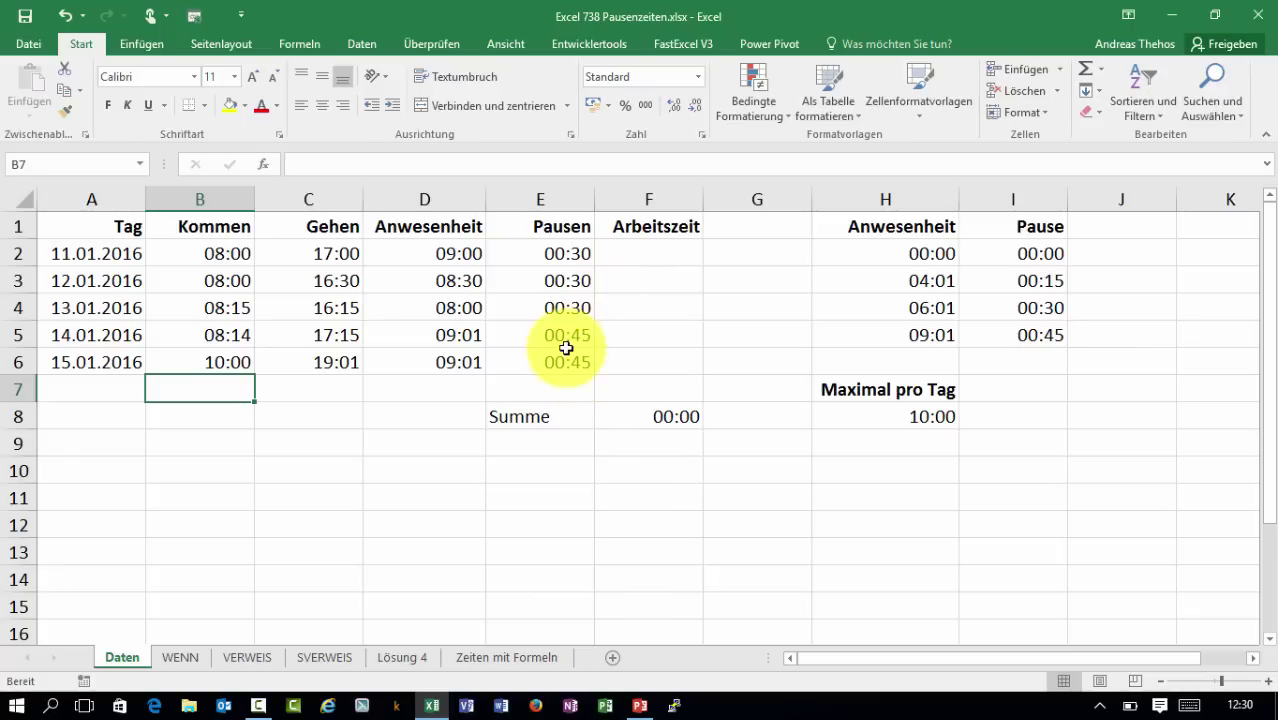
Enter =D2-E2 in F2 and fill it down to F6.
left_click(637, 260)
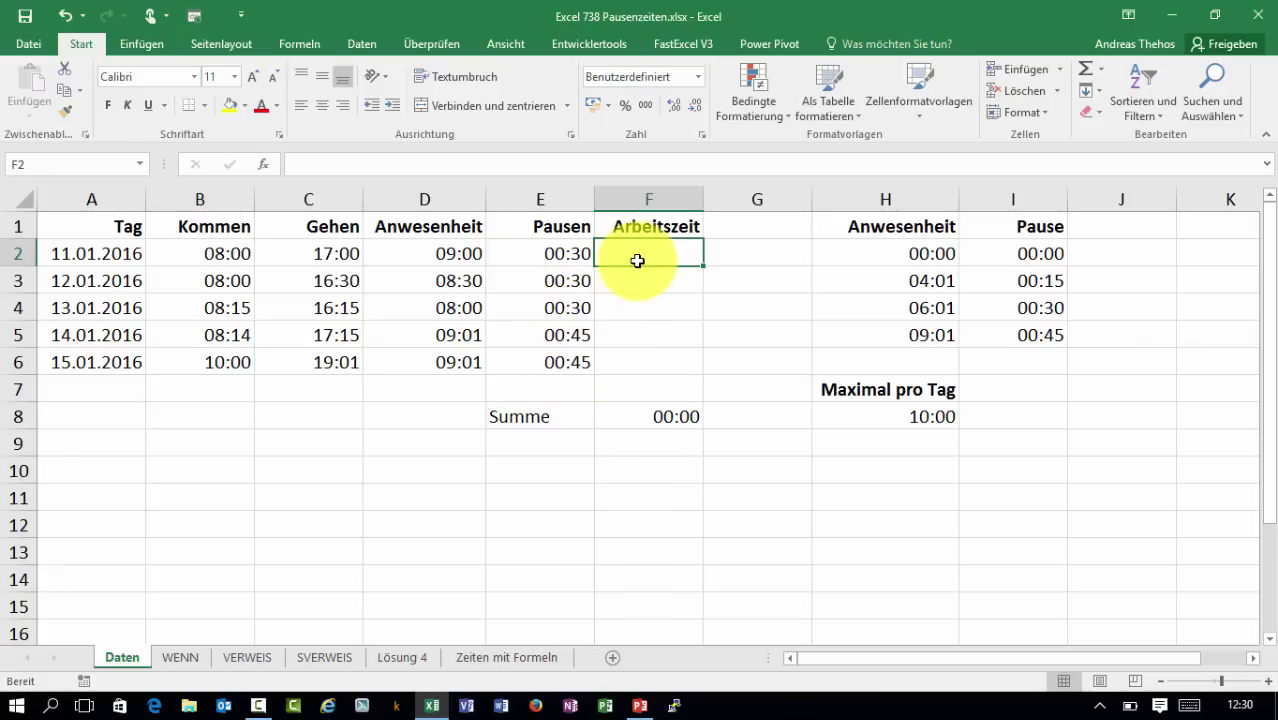
type("=")
left_click(463, 256)
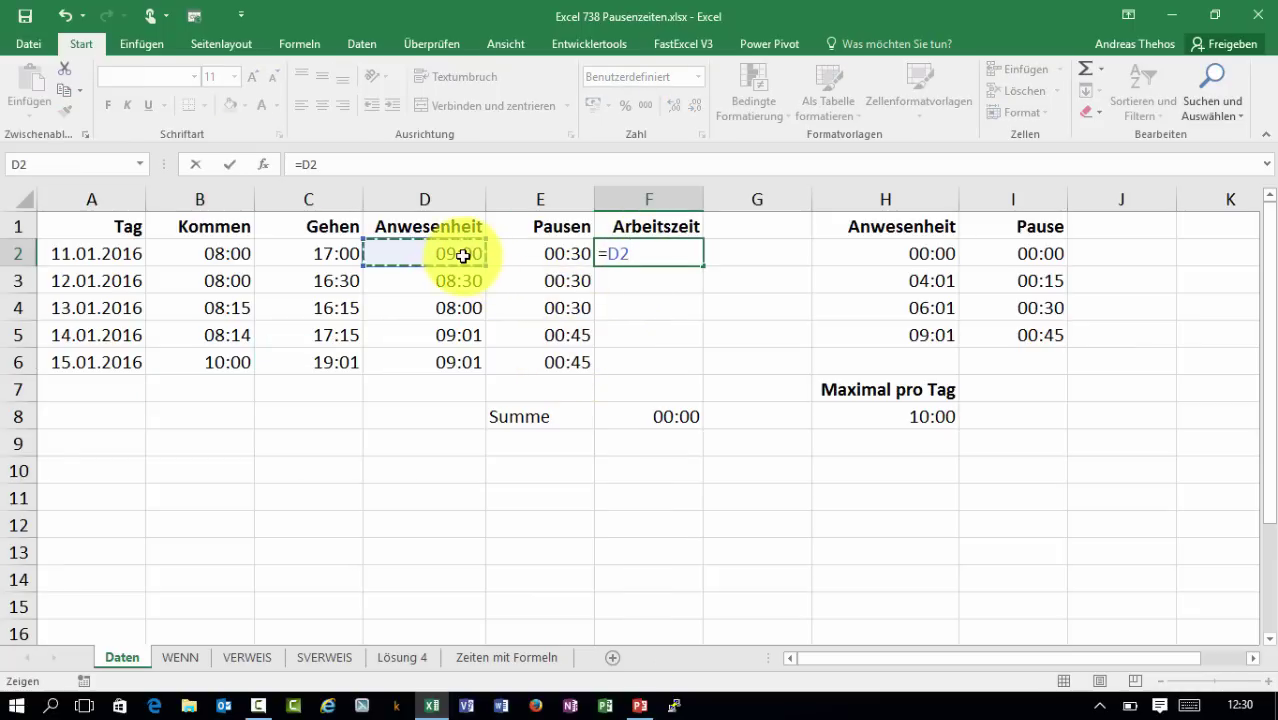
type("-")
left_click(553, 242)
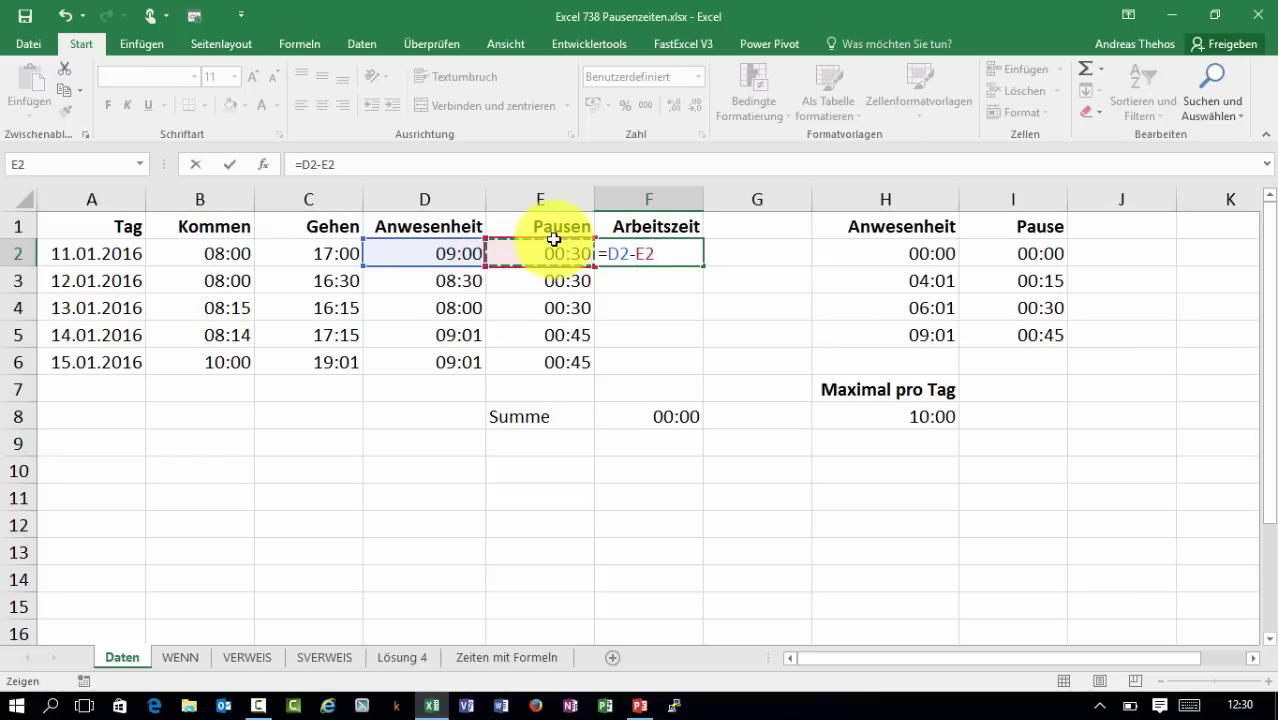
key("Return")
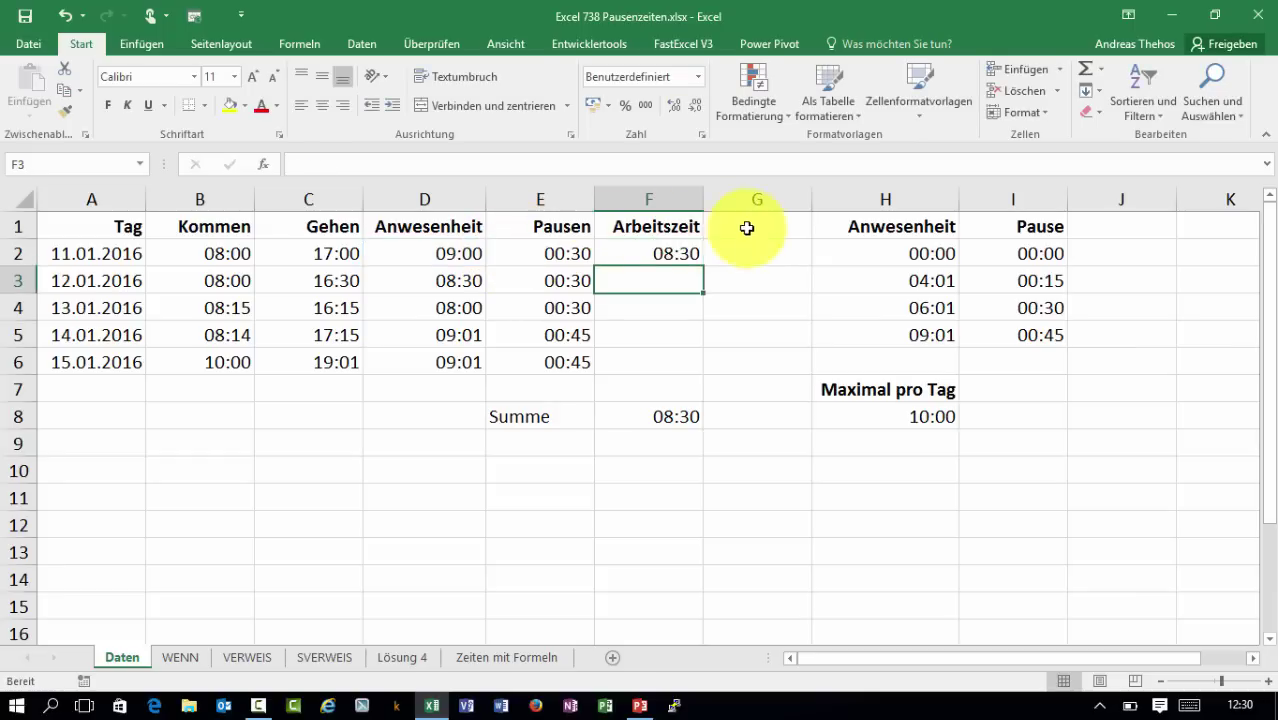
left_click(680, 257)
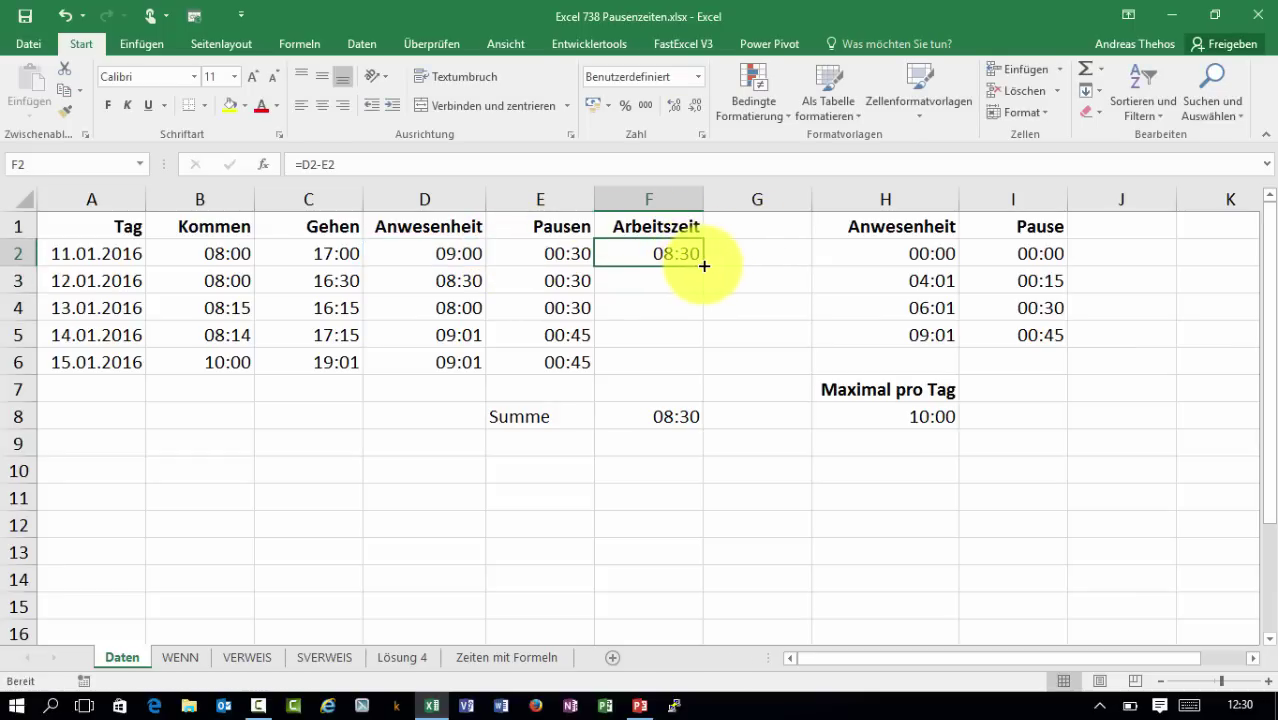
left_click_drag(703, 265, 697, 367)
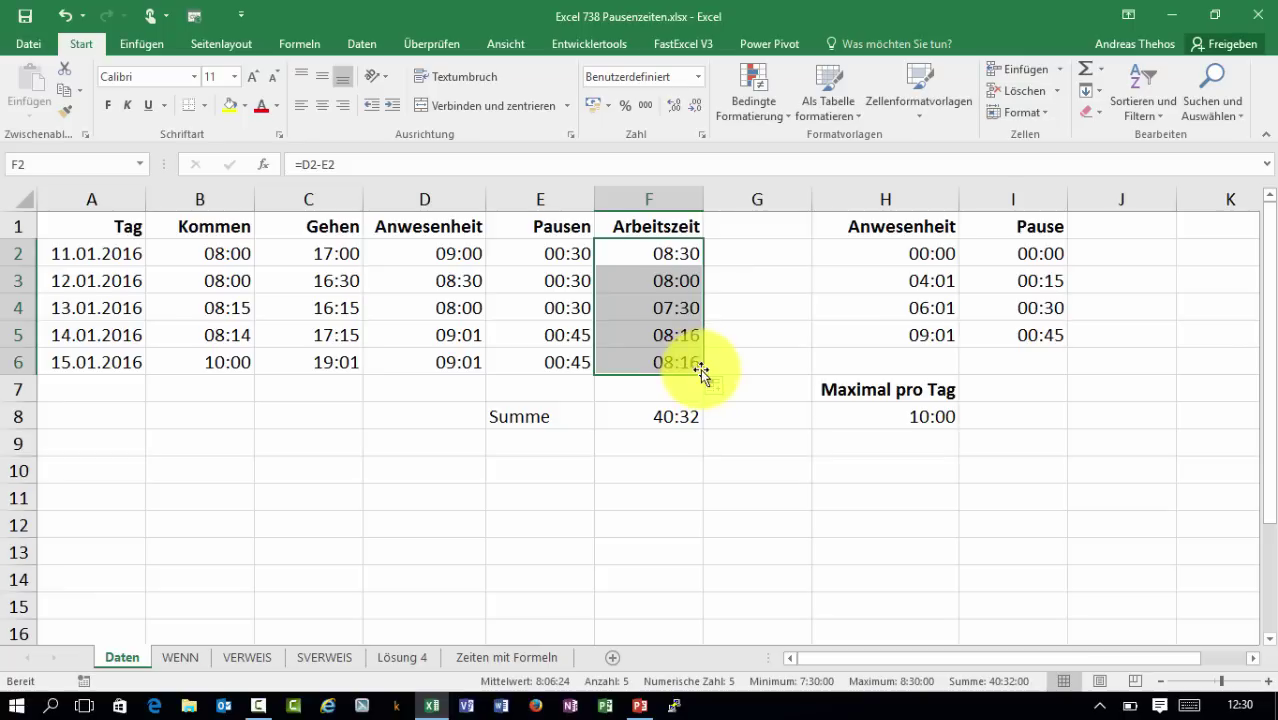
Format the F8 total with the custom [hh]:mm format.
left_click(660, 413)
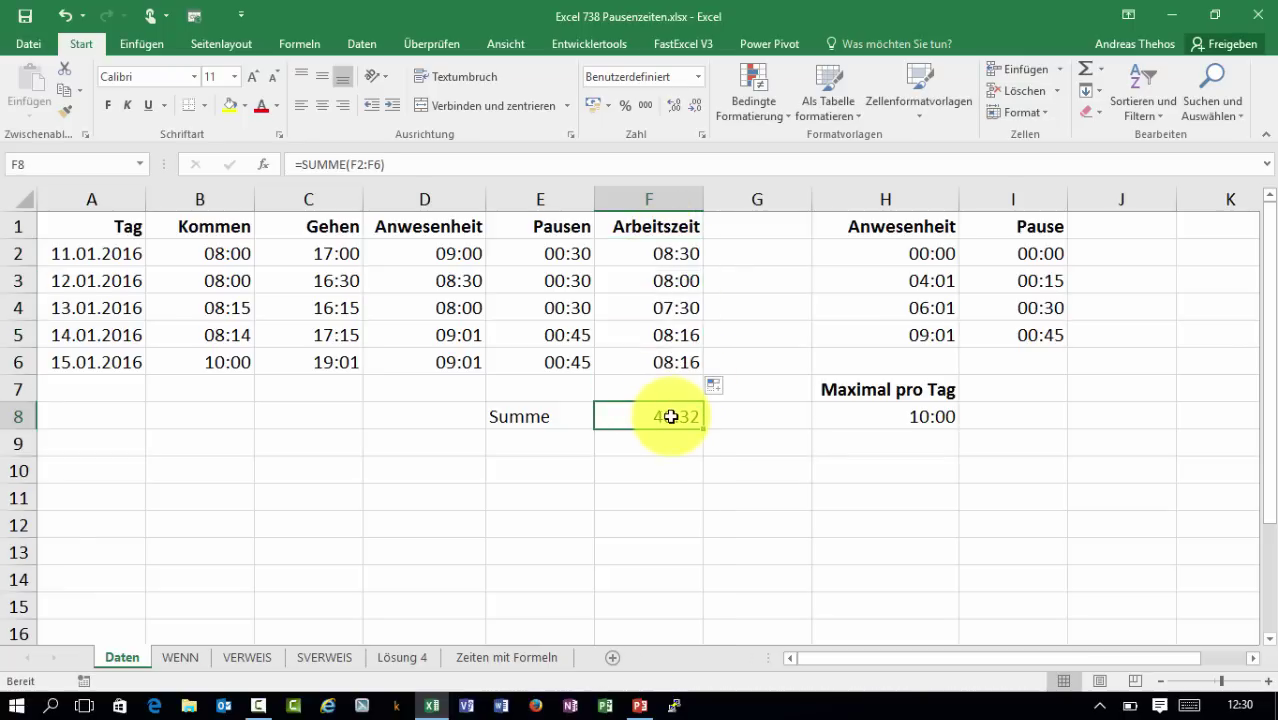
key("ctrl+1")
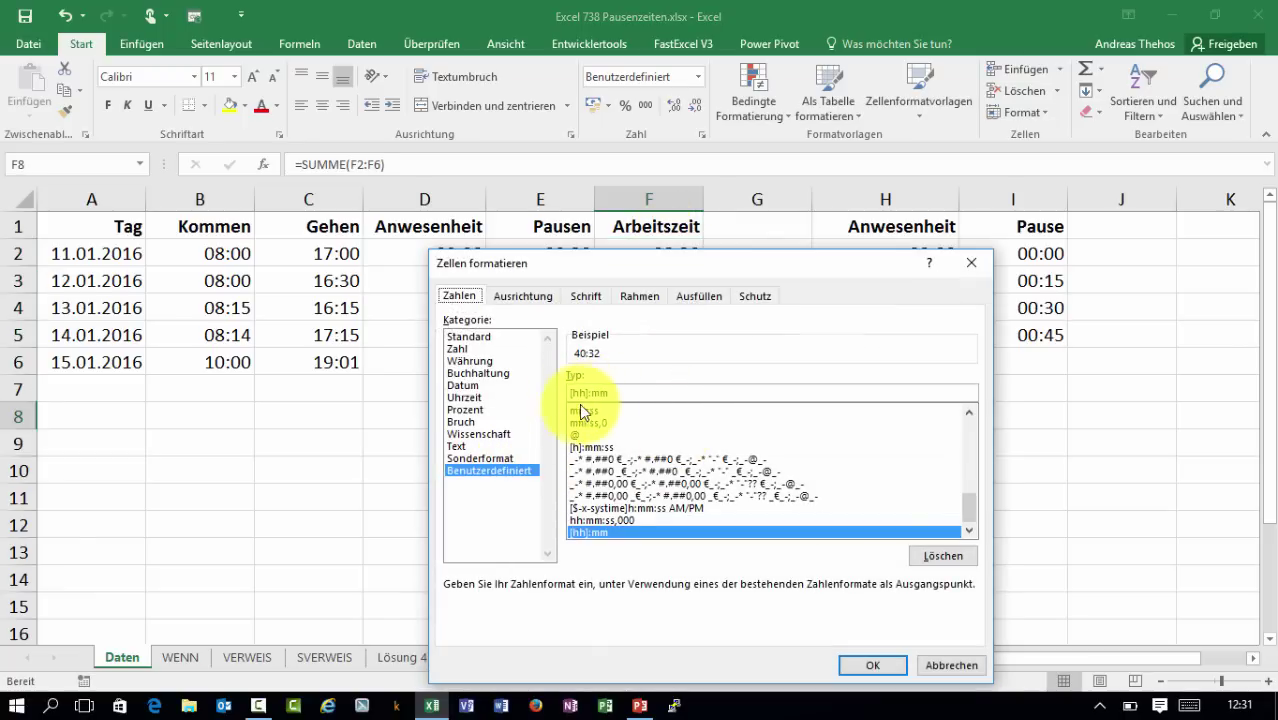
left_click(872, 665)
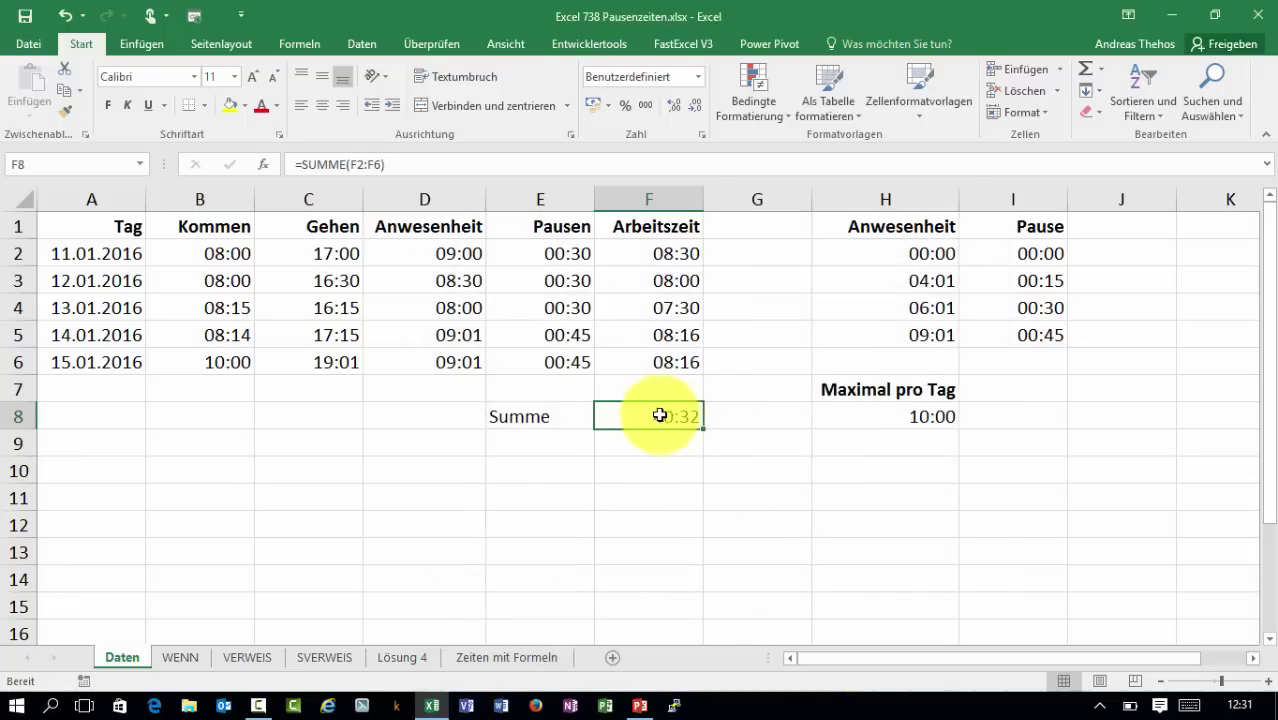
double_click(662, 258)
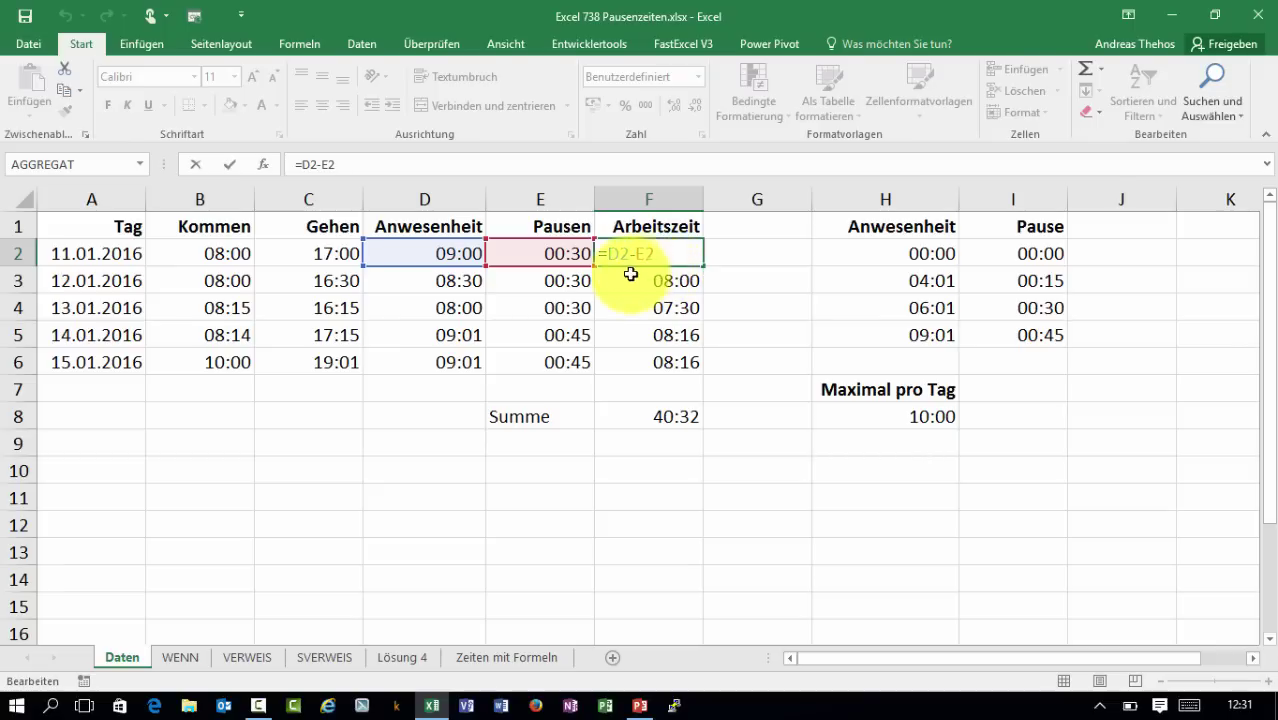
key("Escape")
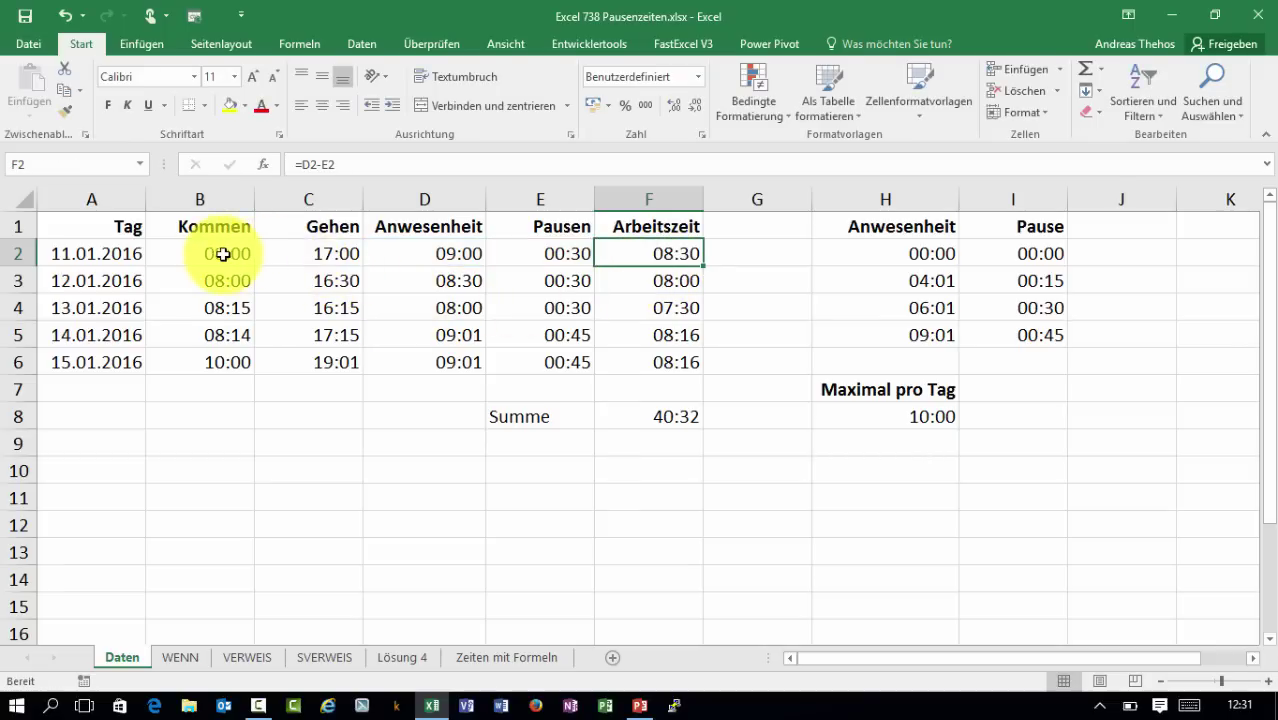
Change the first day's arrival time in B2 to 04:00.
left_click(223, 254)
type("4:")
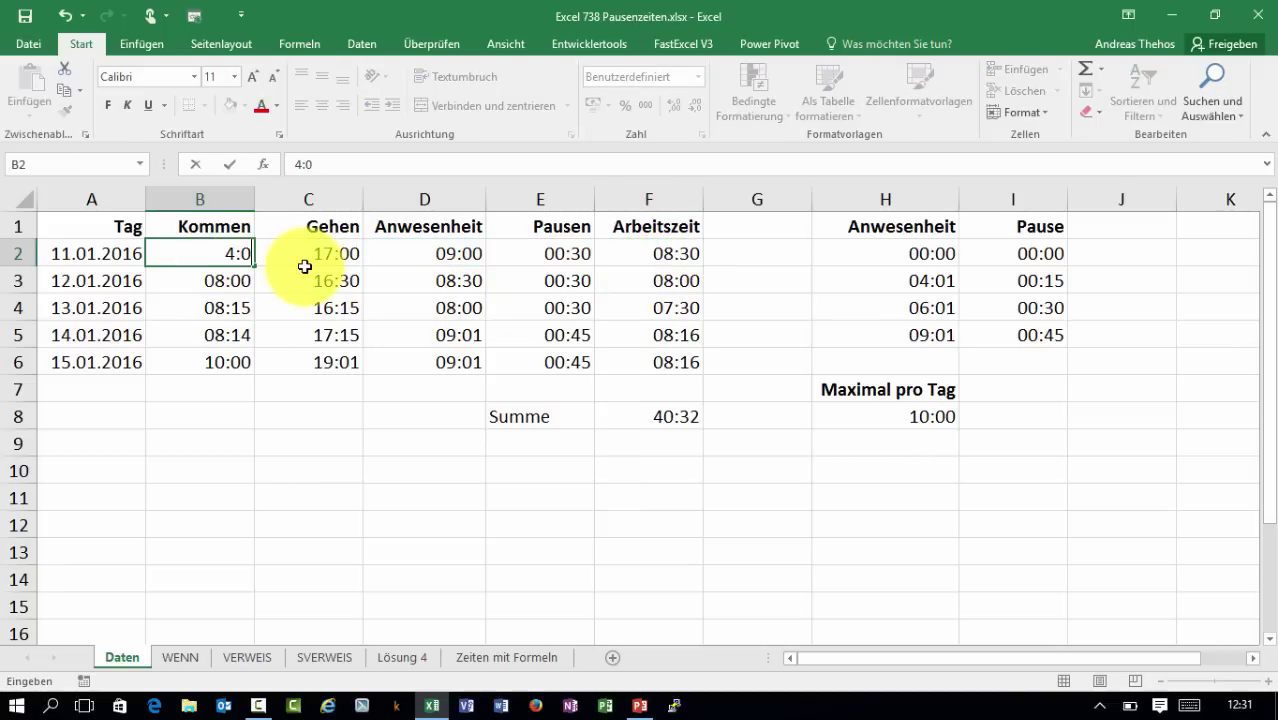
type("0")
key("Return")
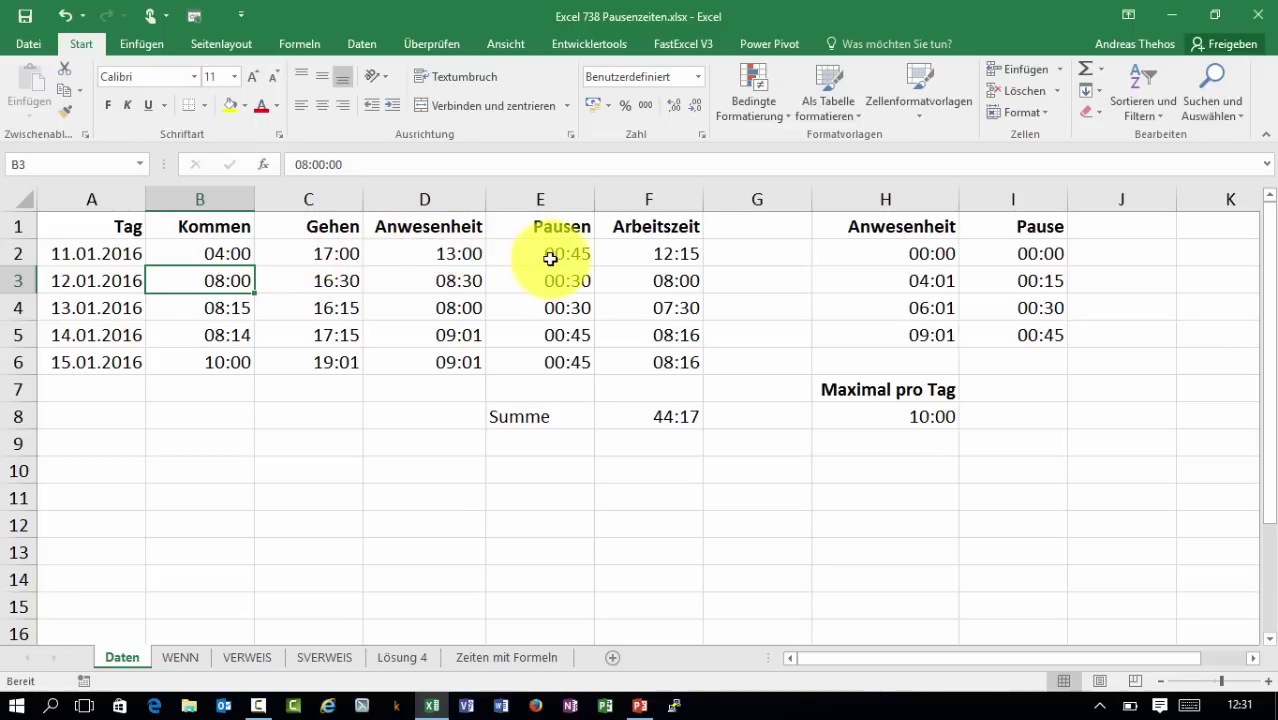
left_click(676, 256)
double_click(672, 256)
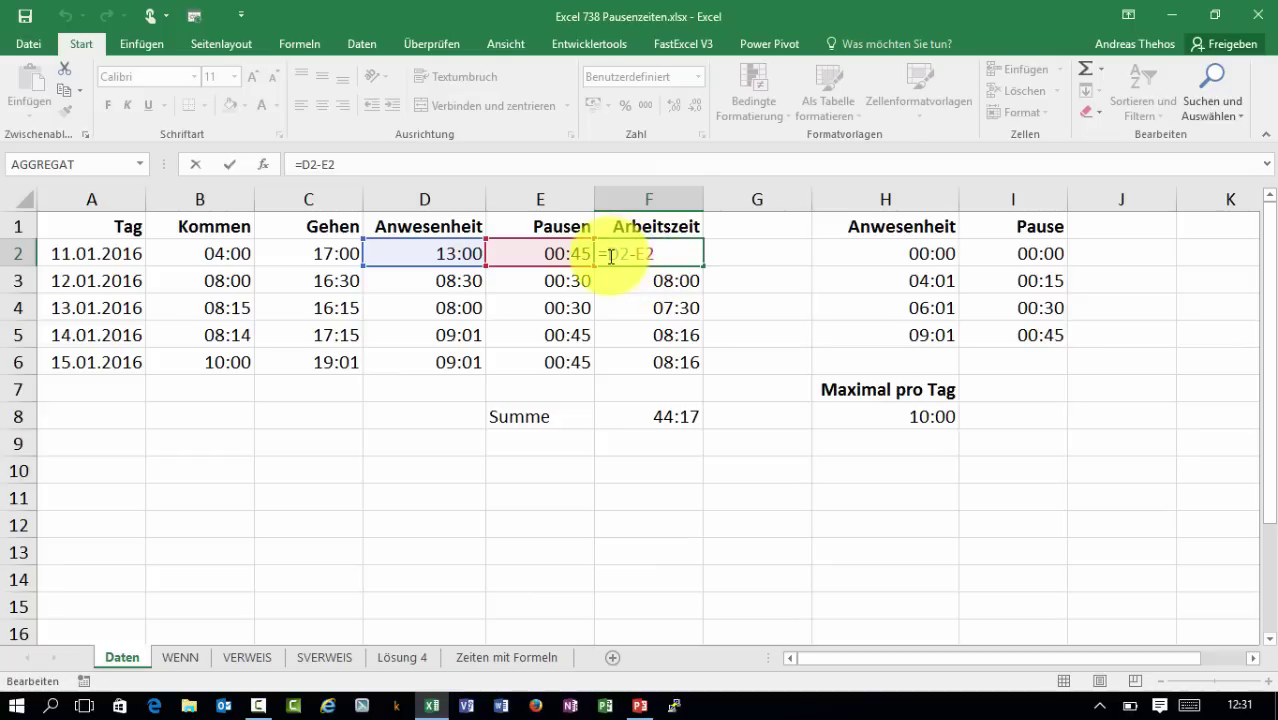
Rewrite F2 as =MIN(D2-E2;$H$8) and fill it down to F6.
type("min")
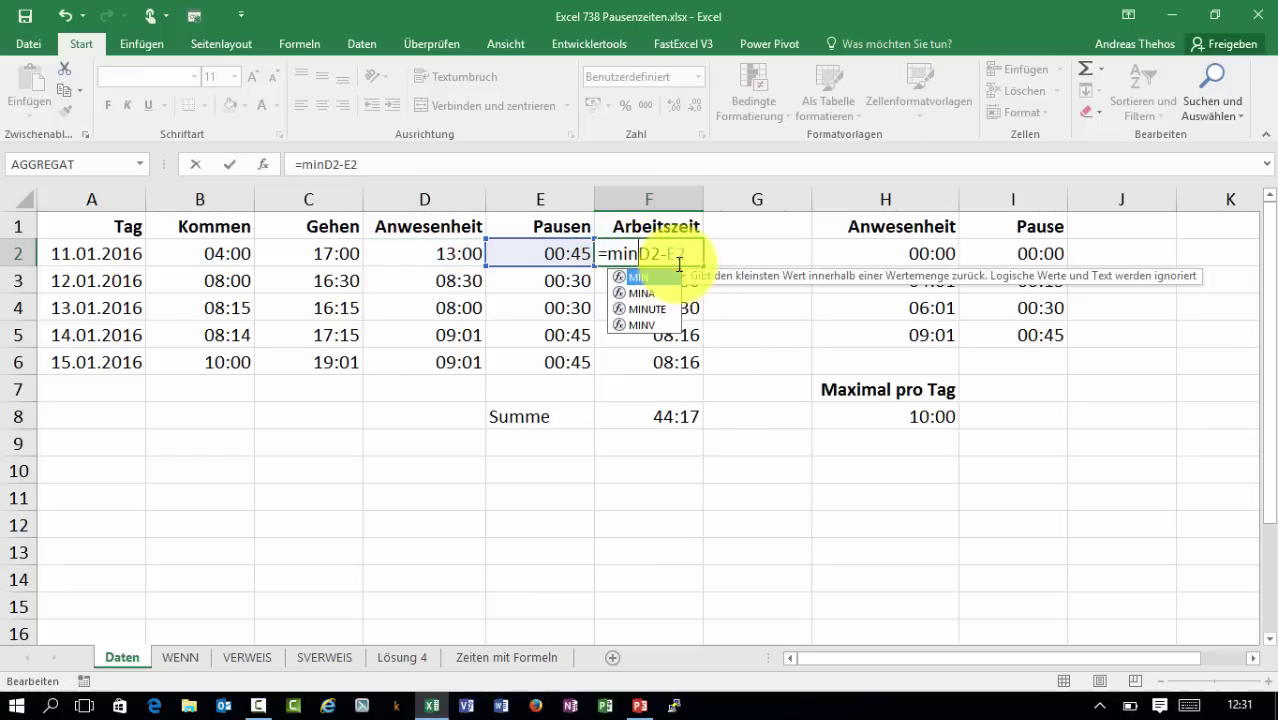
type("(D2-E2")
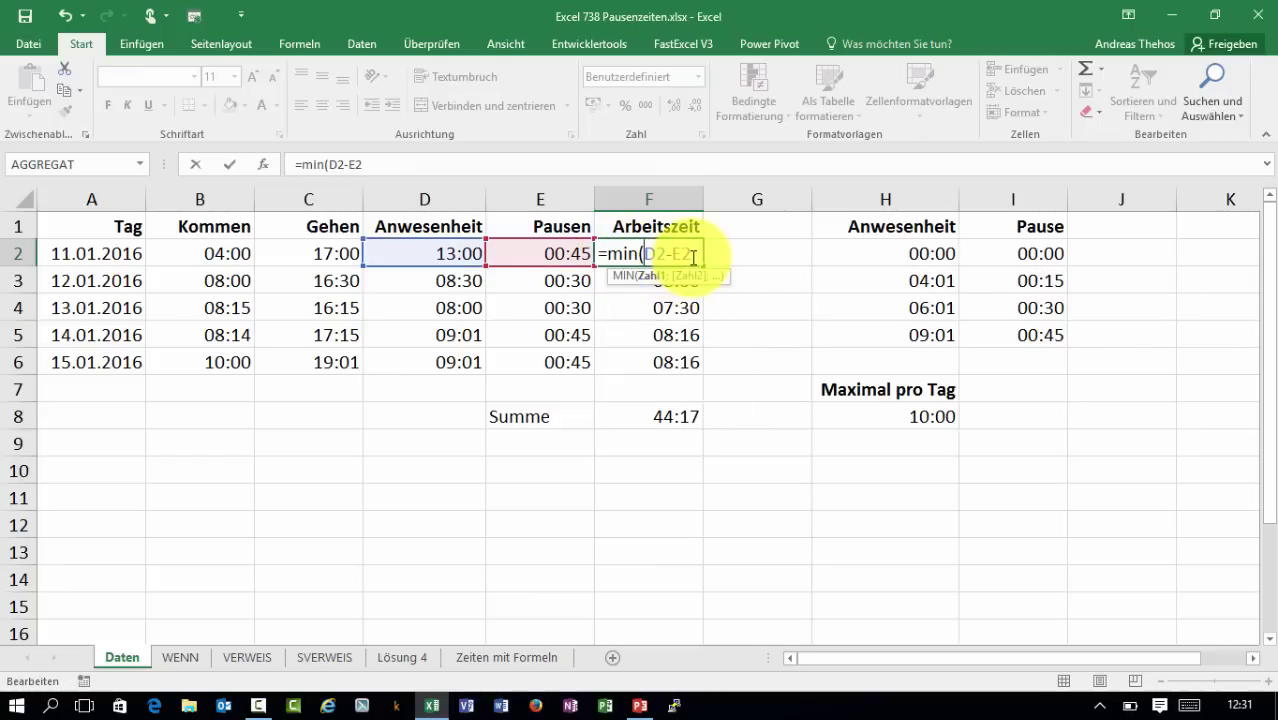
type(";")
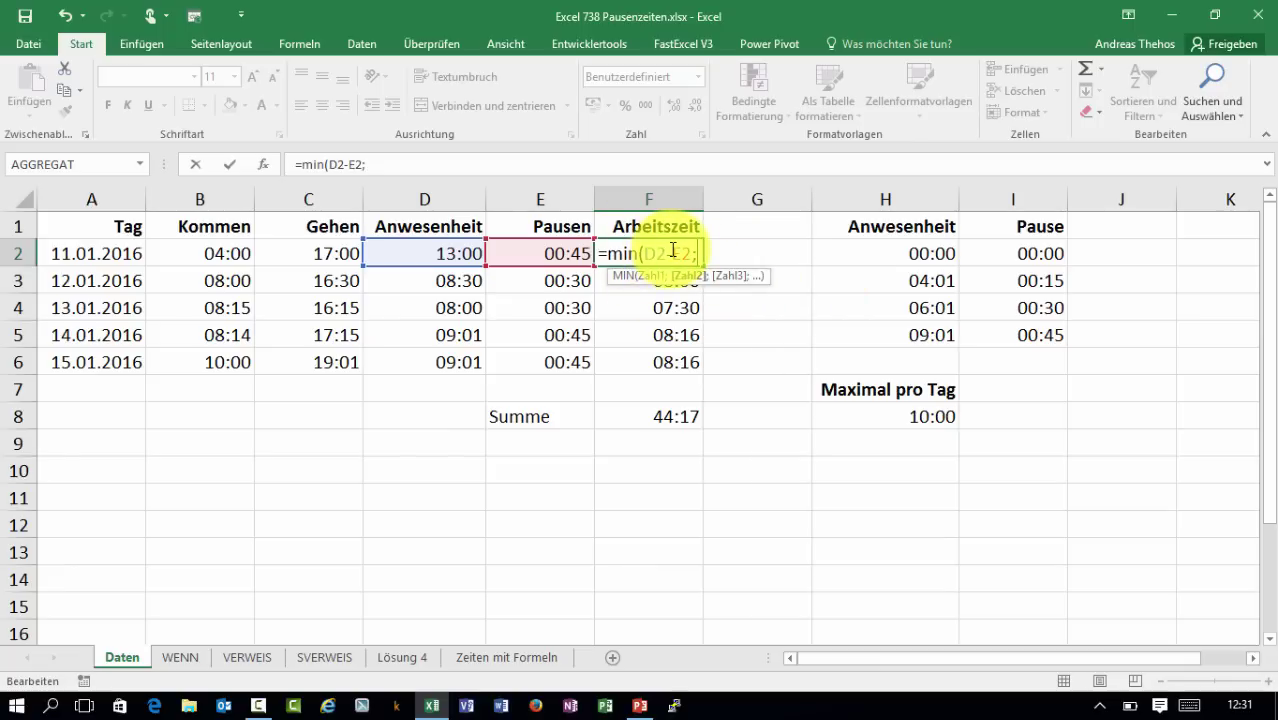
left_click(866, 412)
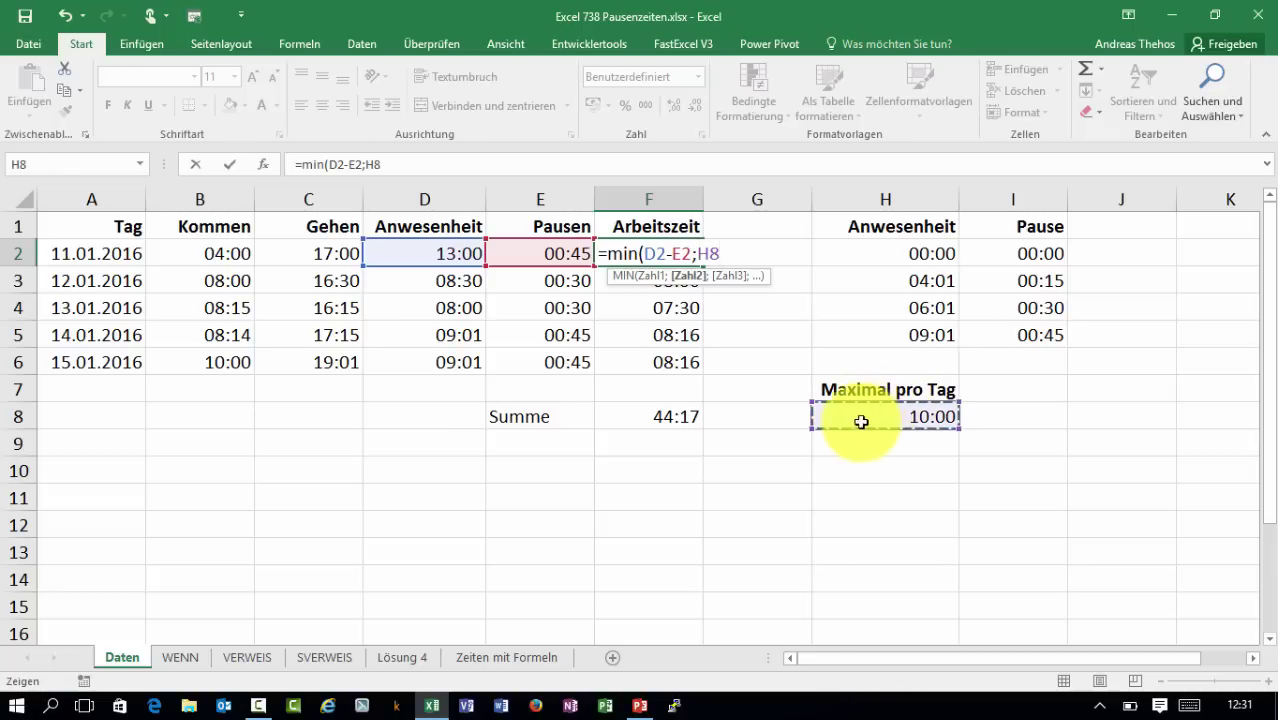
key("F4")
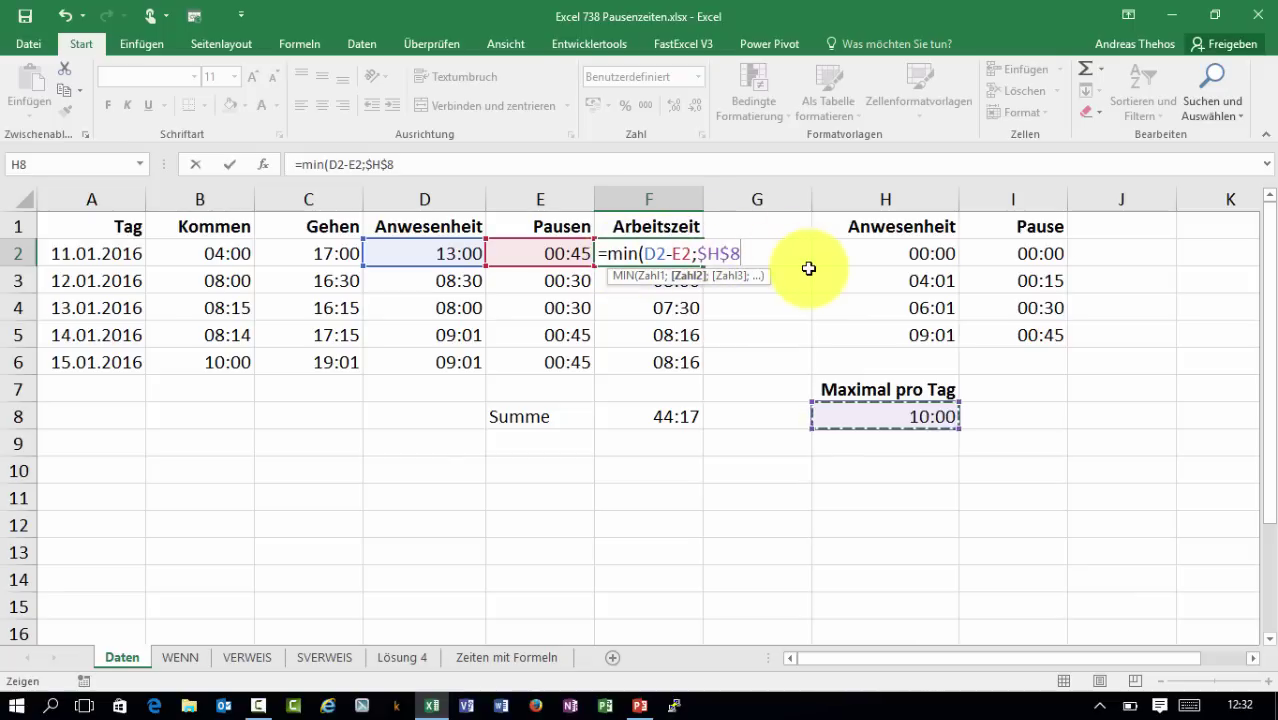
key("Return")
left_click(680, 257)
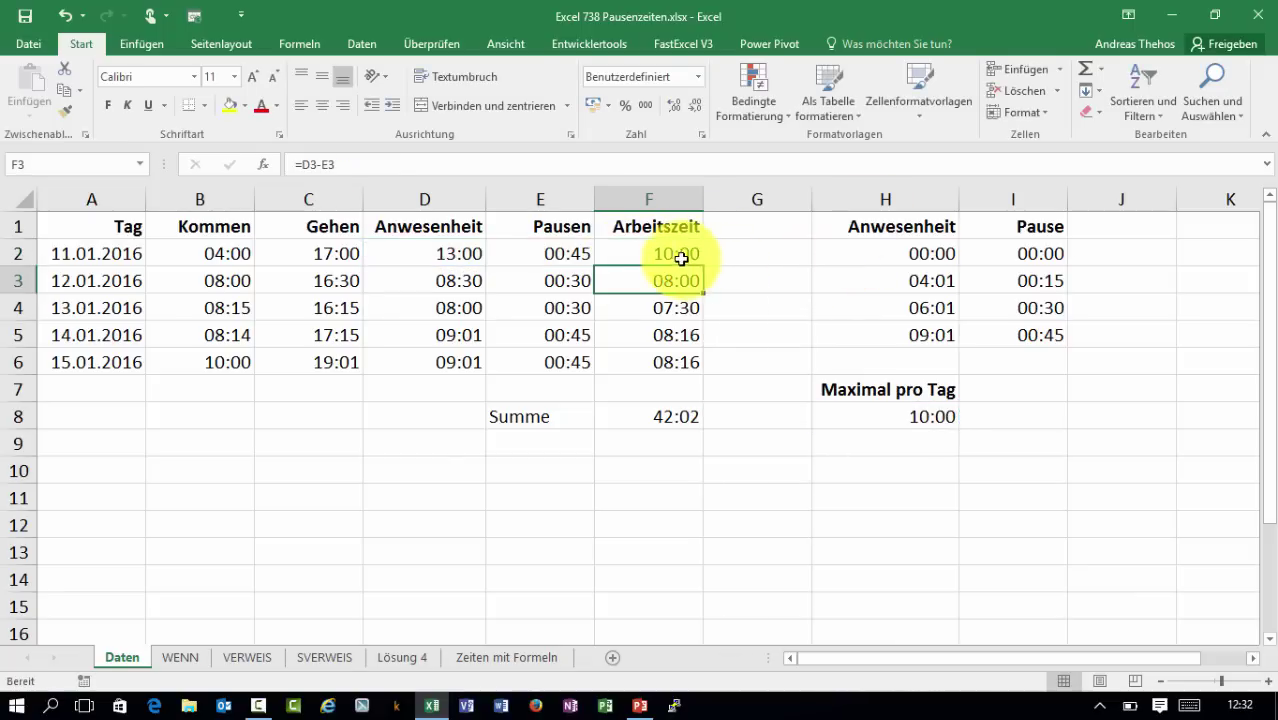
left_click_drag(707, 266, 705, 362)
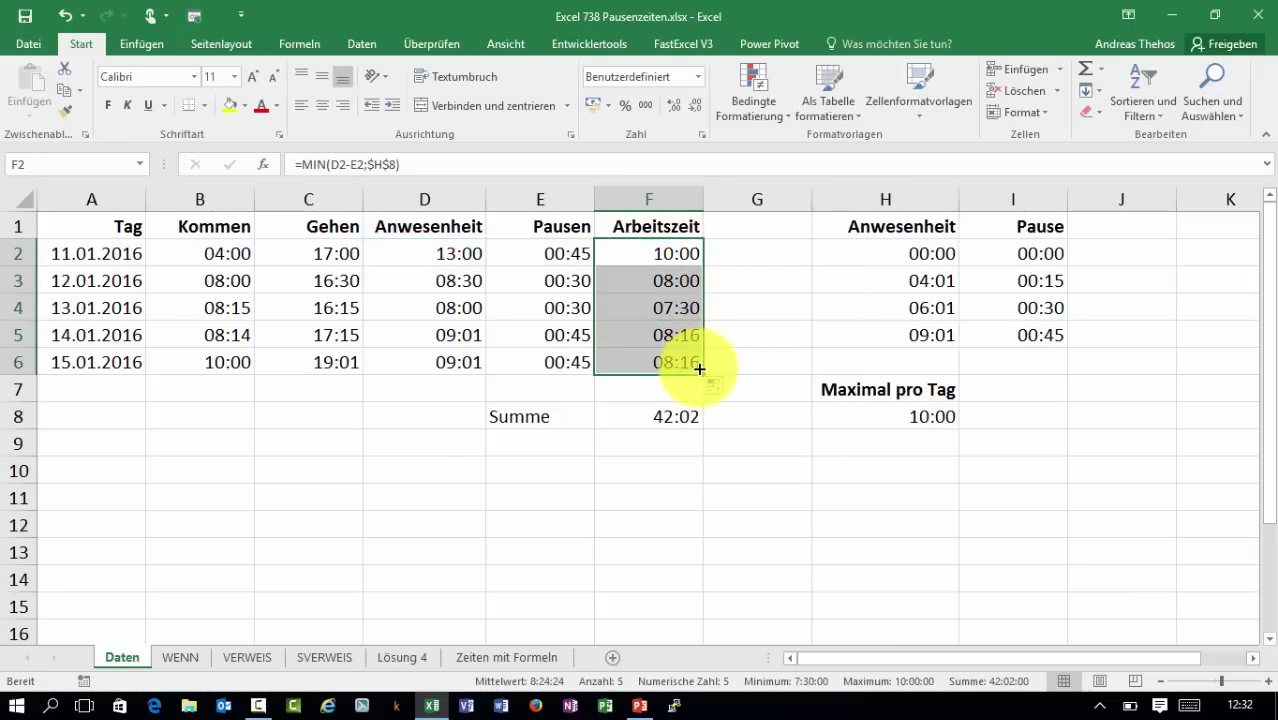
Adjust the C3 leaving time from 18:45 to 18:46 and finally to 18:44.
left_click(290, 282)
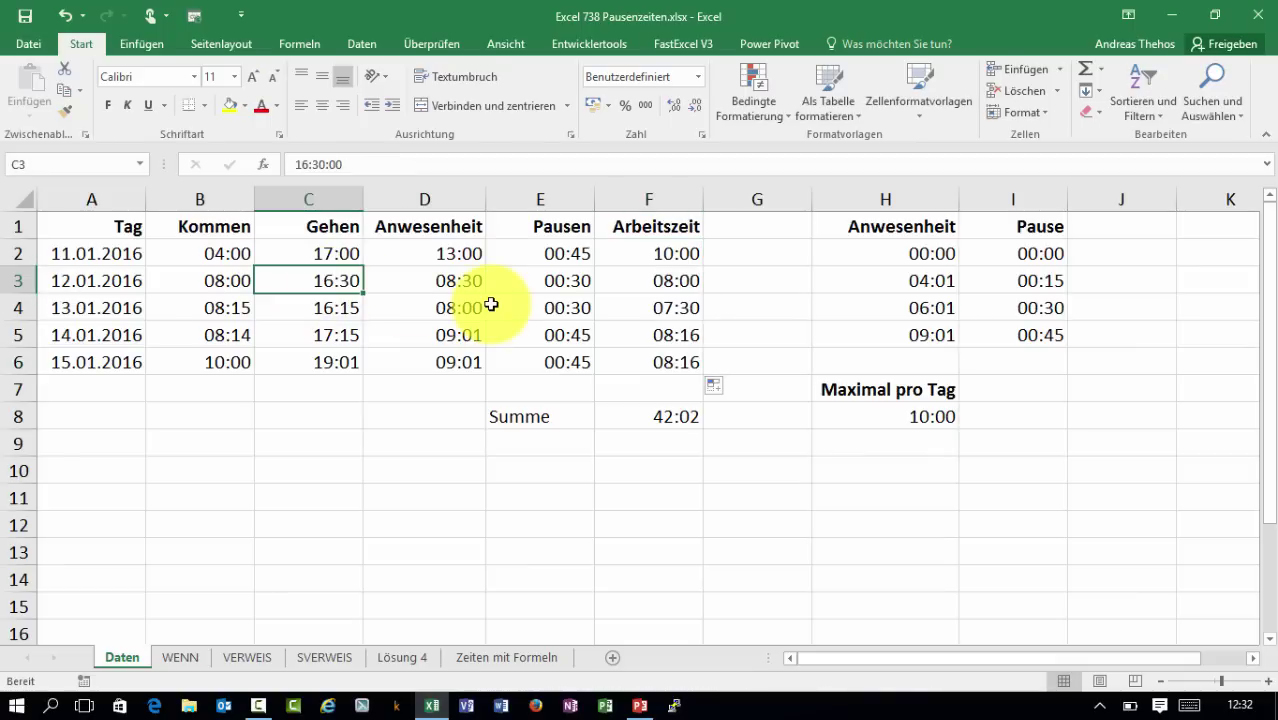
type("18:")
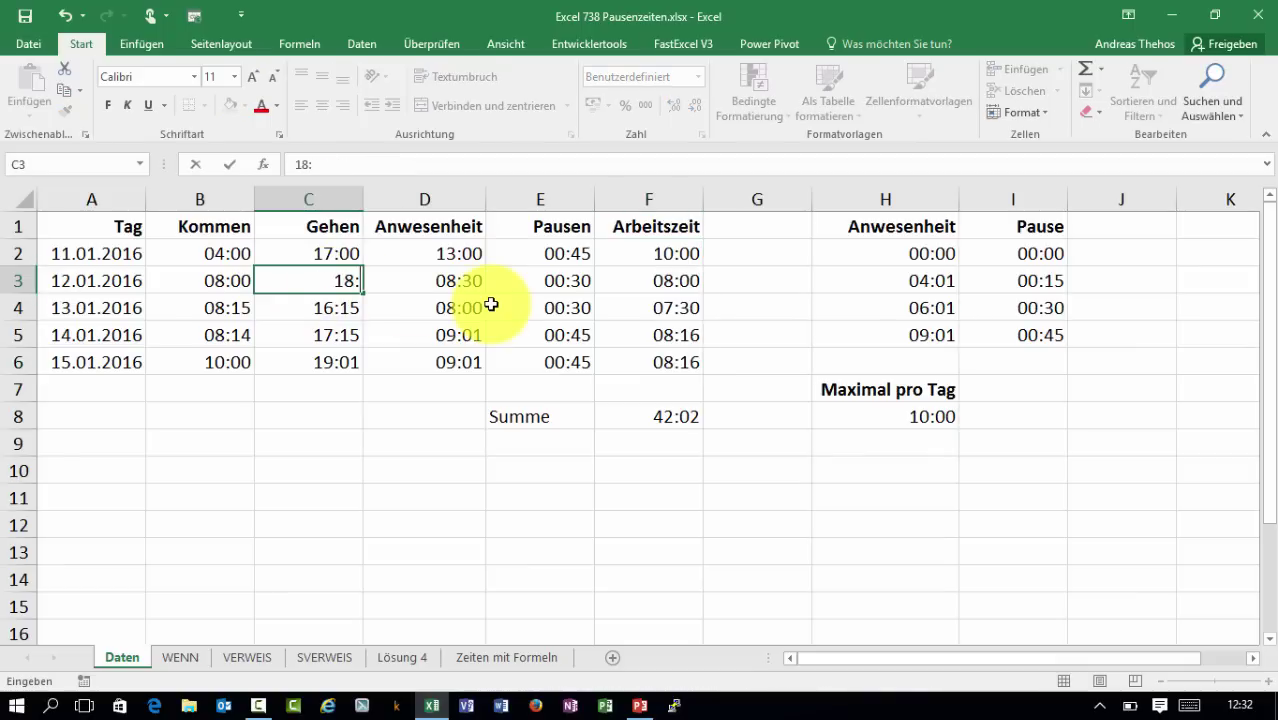
type("45")
key("Return")
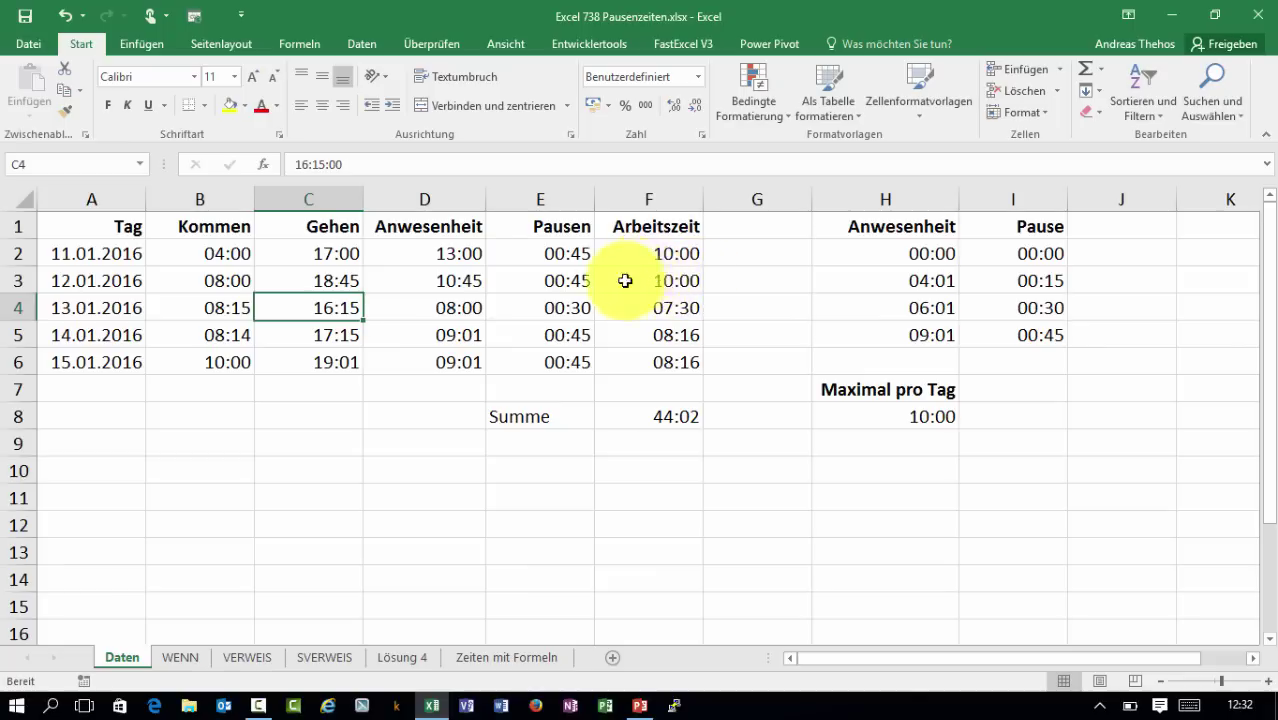
left_click(330, 278)
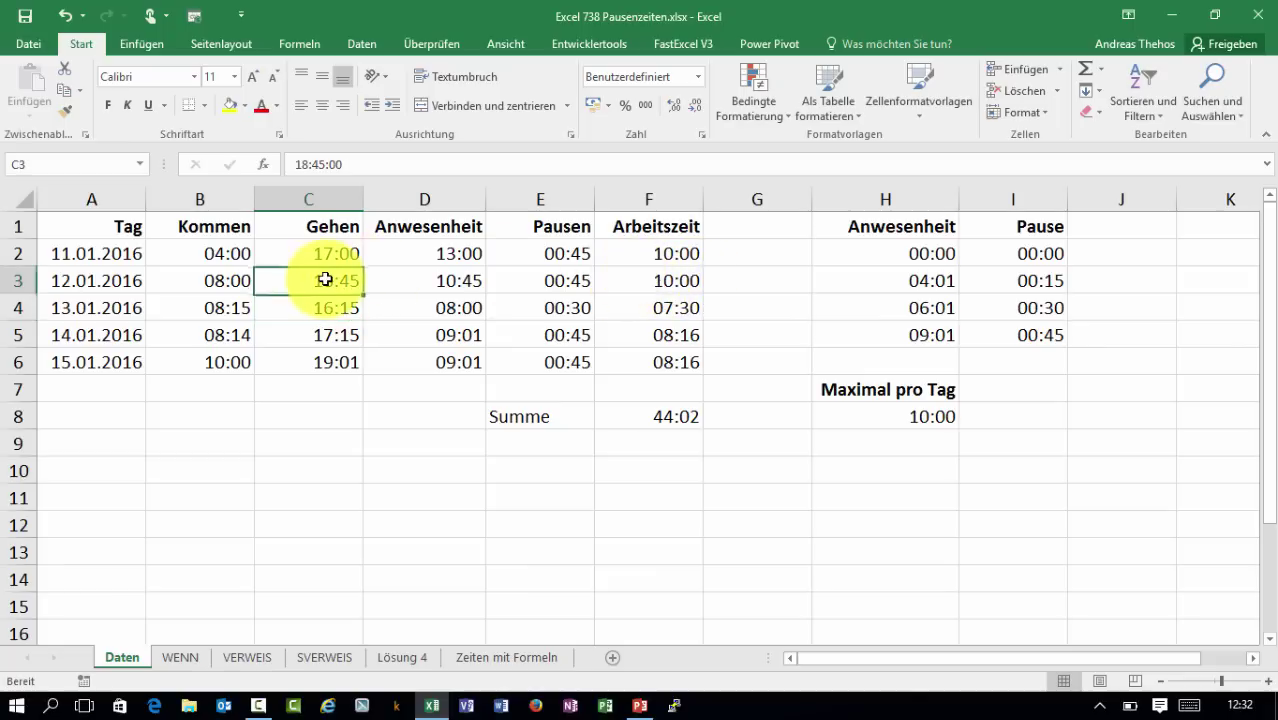
left_click(314, 164)
type("6")
key("Return")
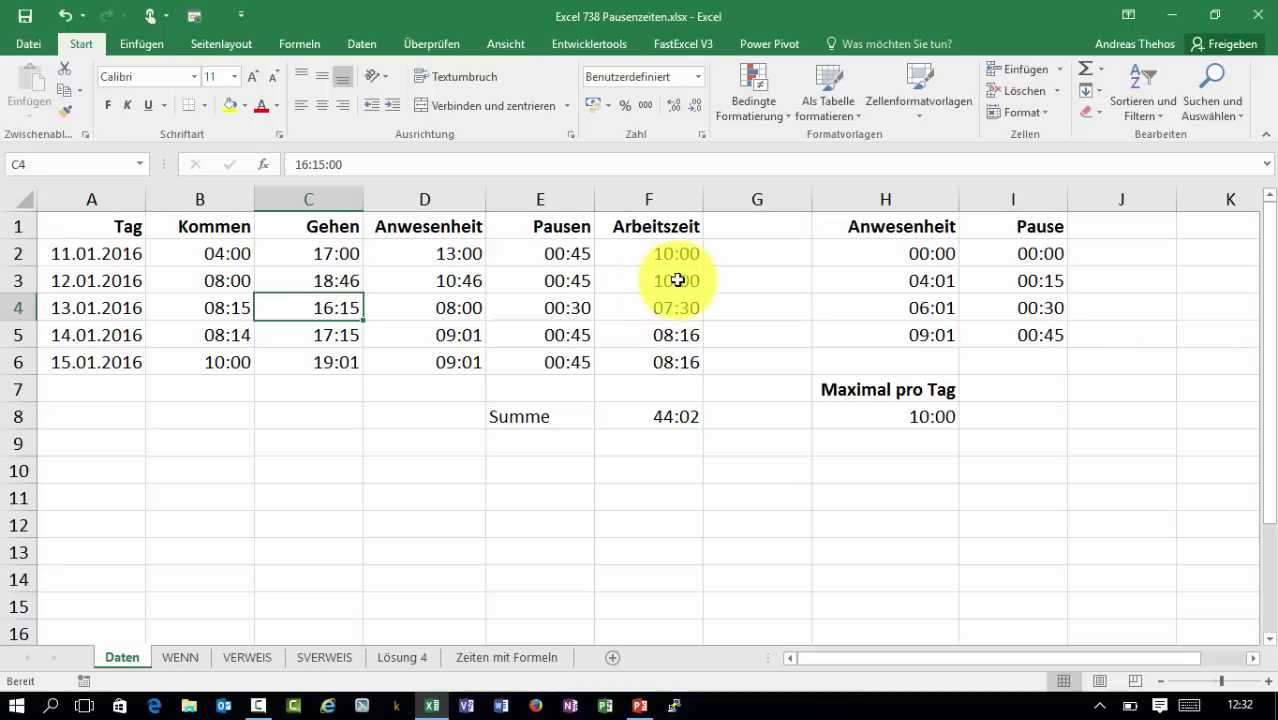
left_click(355, 281)
left_click(318, 164)
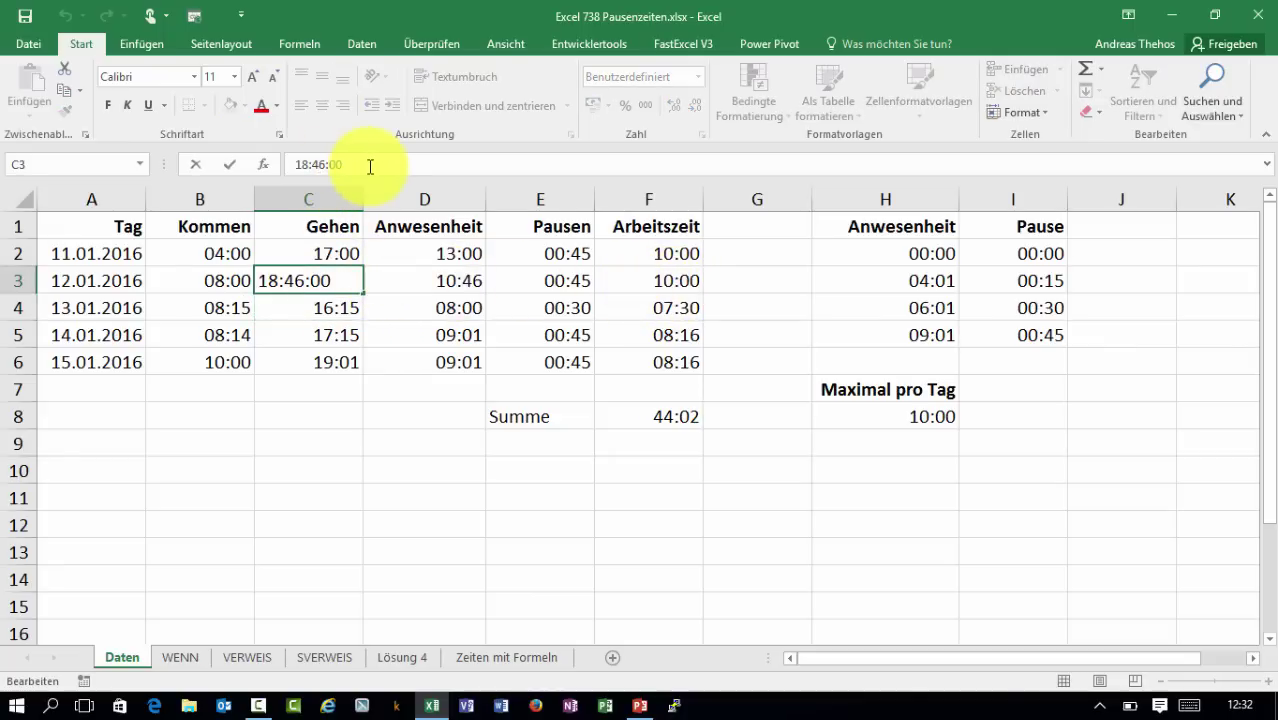
type("4")
key("Return")
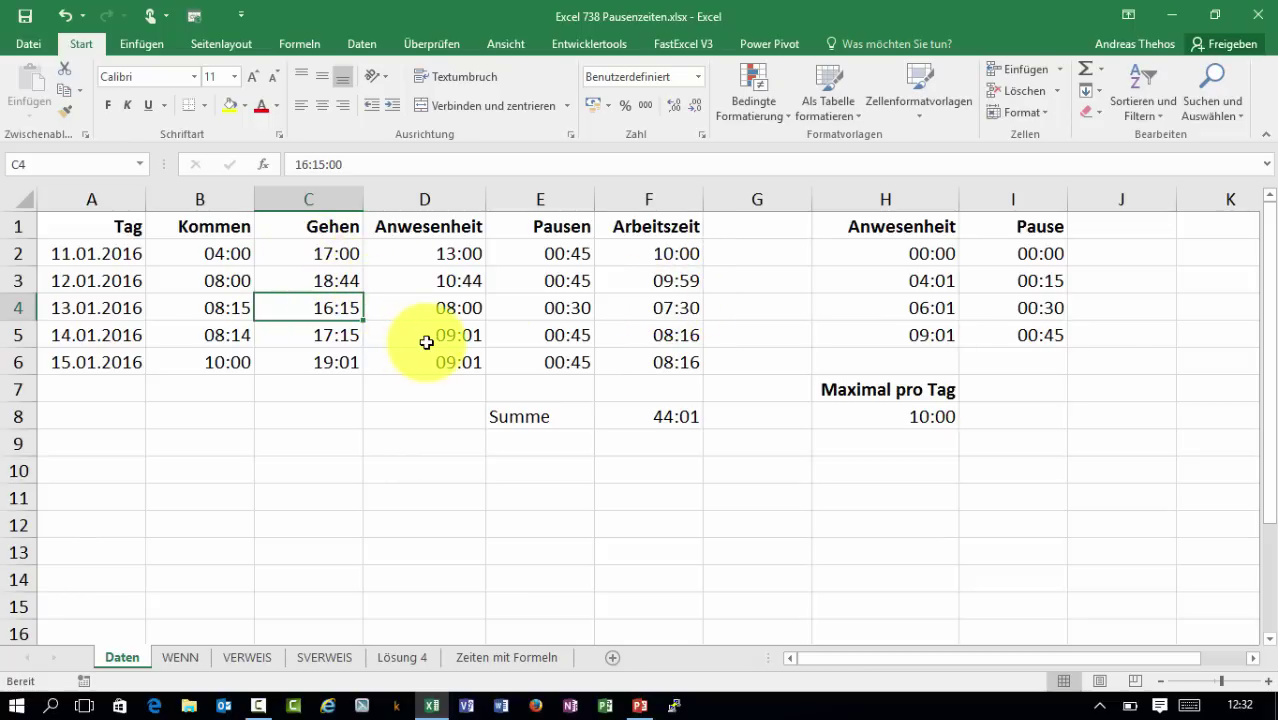
left_click(550, 350)
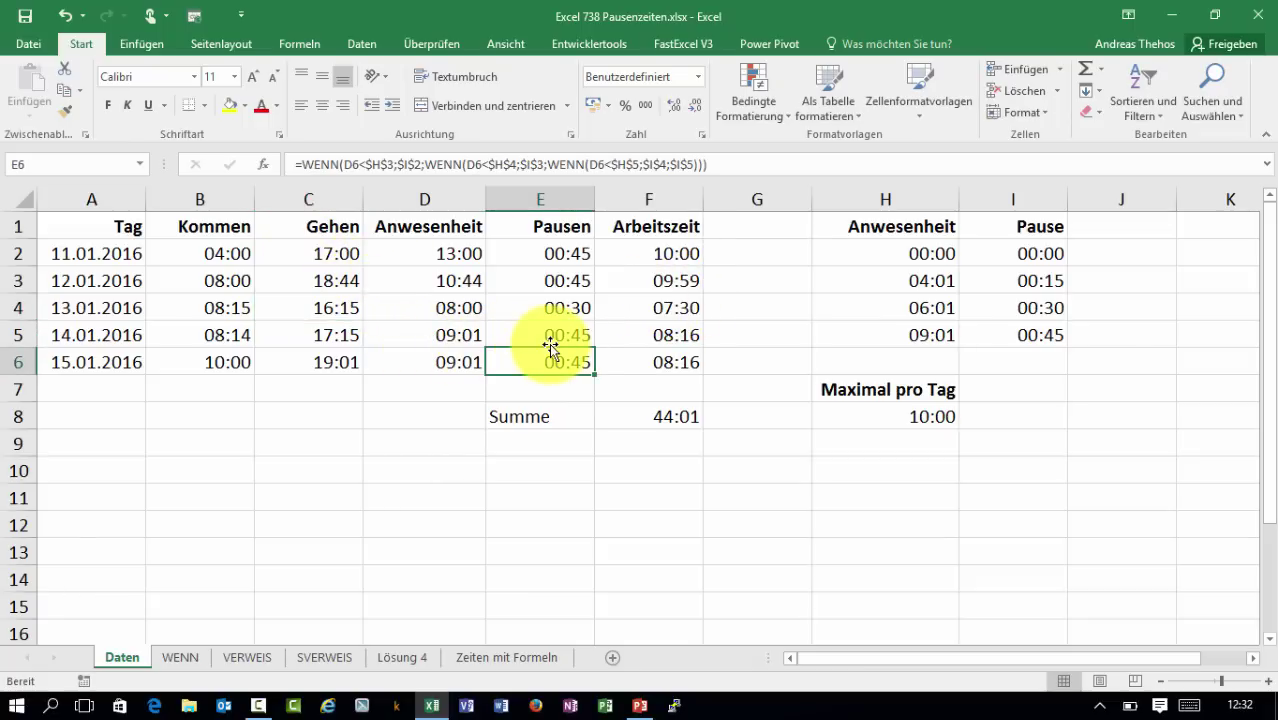
double_click(550, 338)
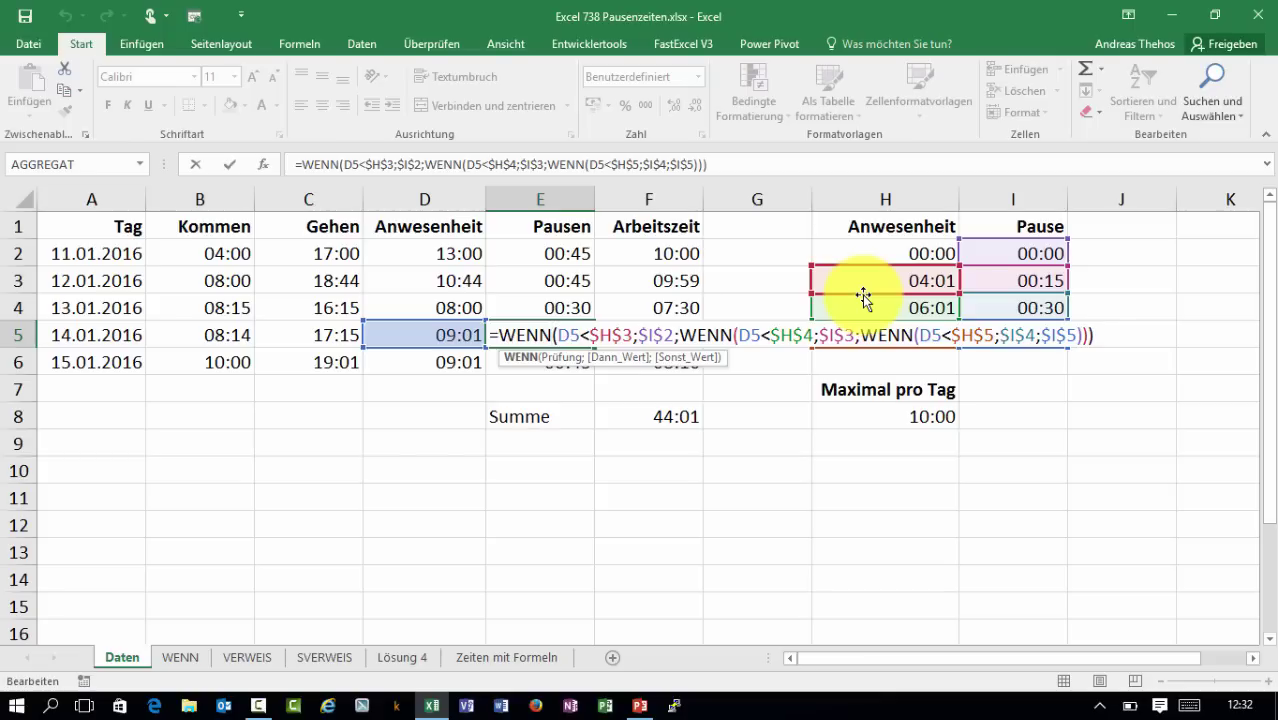
key("ctrl+Return")
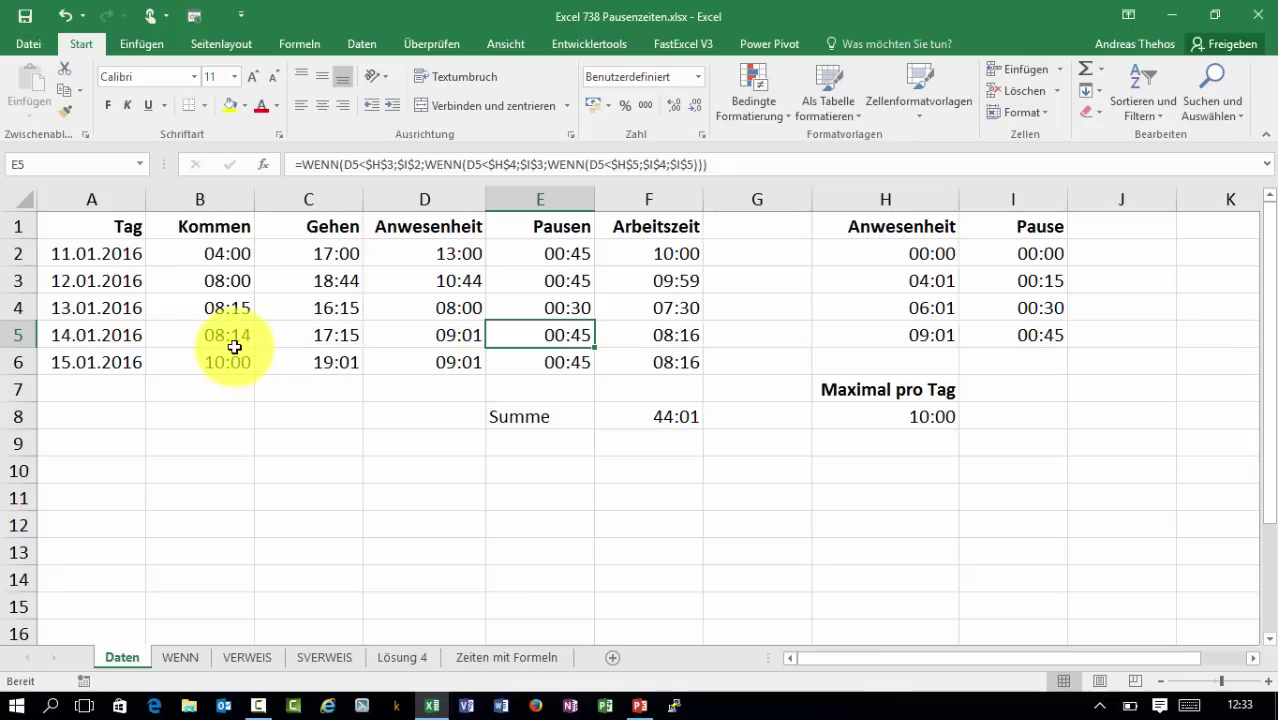
left_click_drag(213, 250, 209, 360)
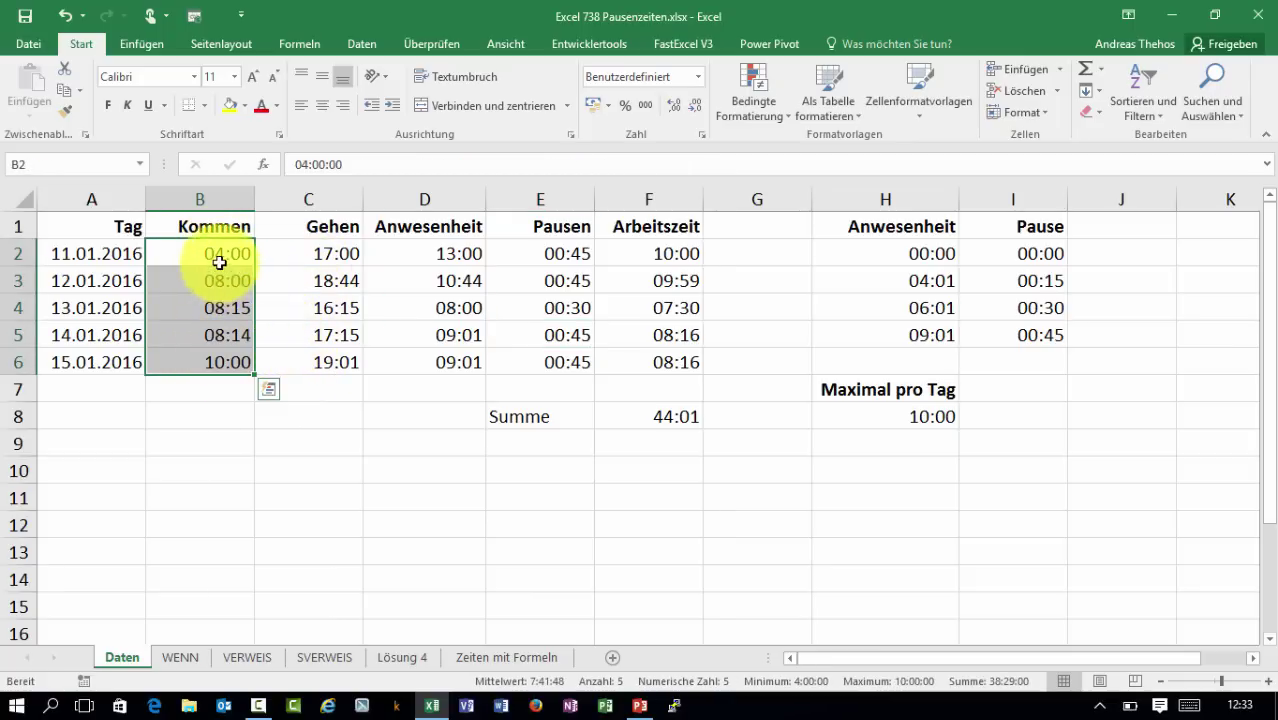
Format the Kommen and Gehen times in B2:C6 as Zahl with many extra decimal places.
left_click_drag(214, 251, 279, 364)
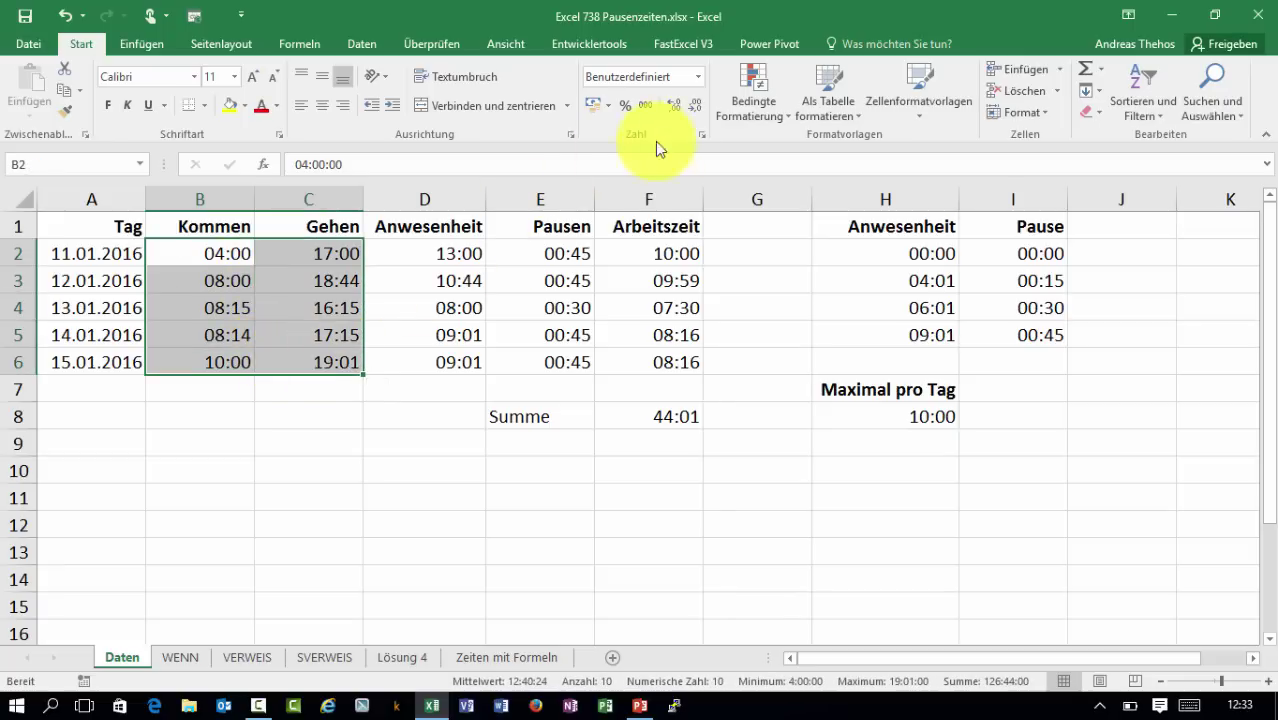
left_click(697, 76)
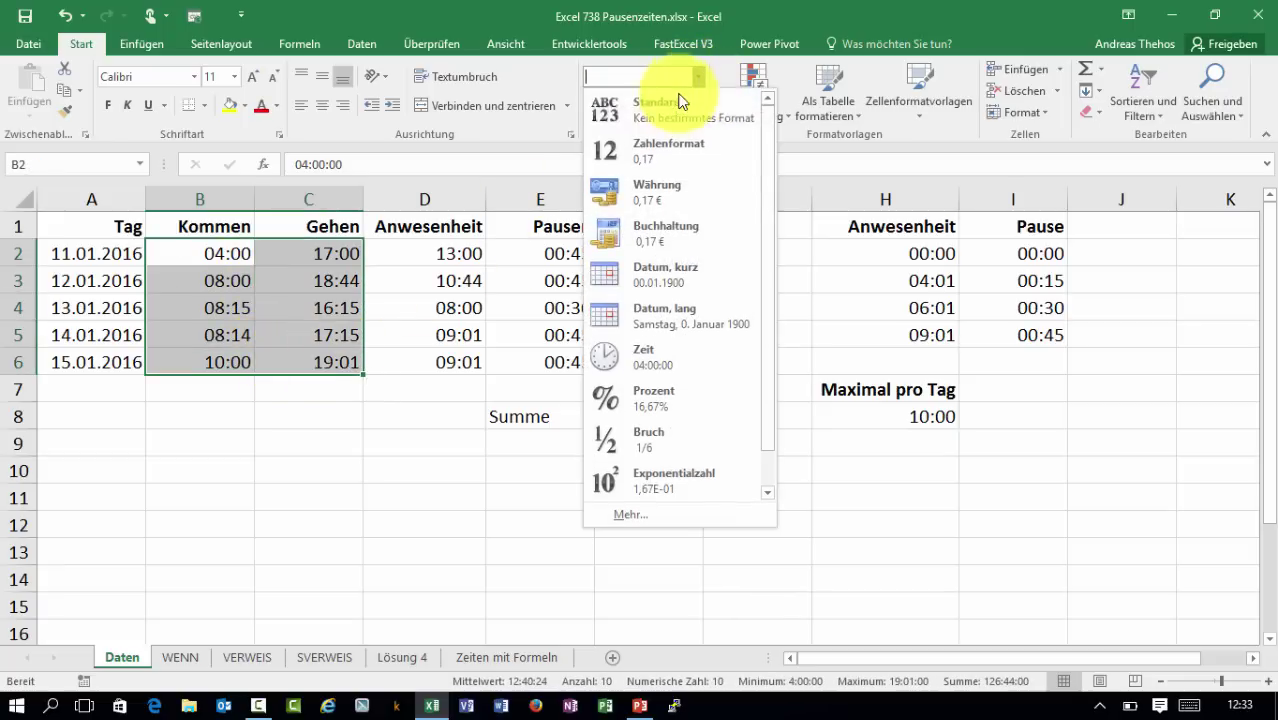
left_click(656, 158)
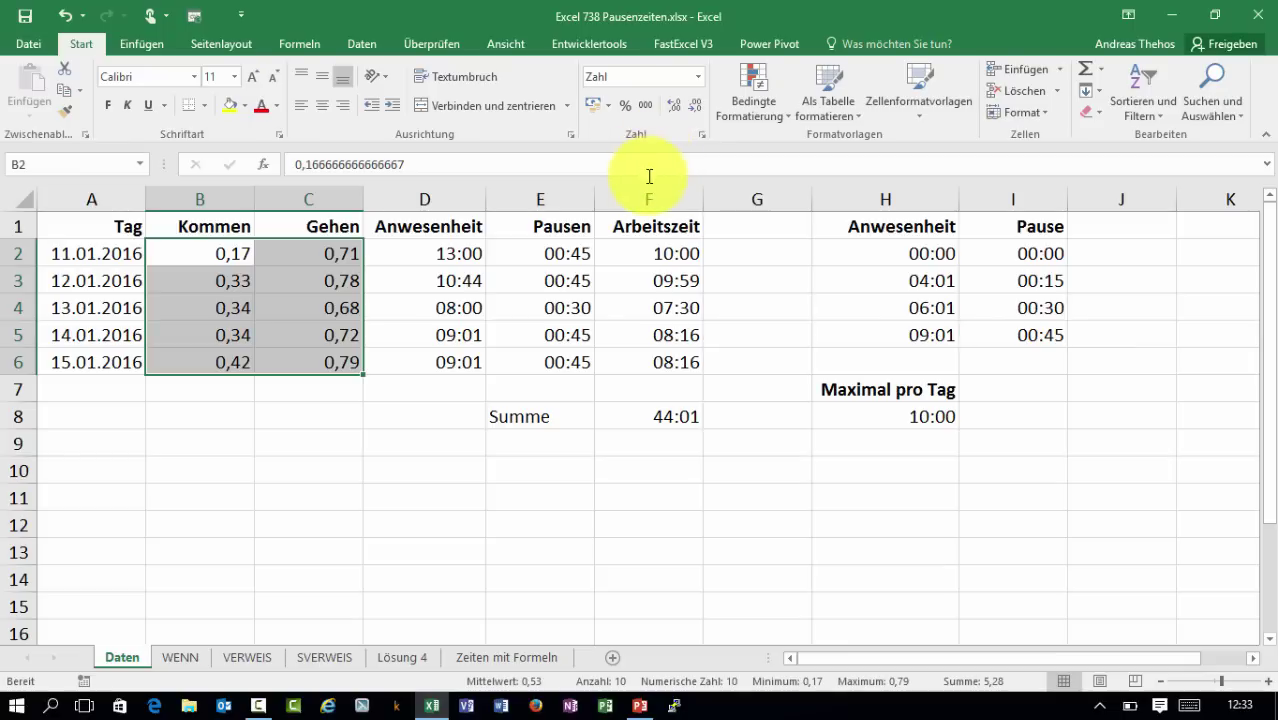
left_click(673, 106)
double_click(673, 106)
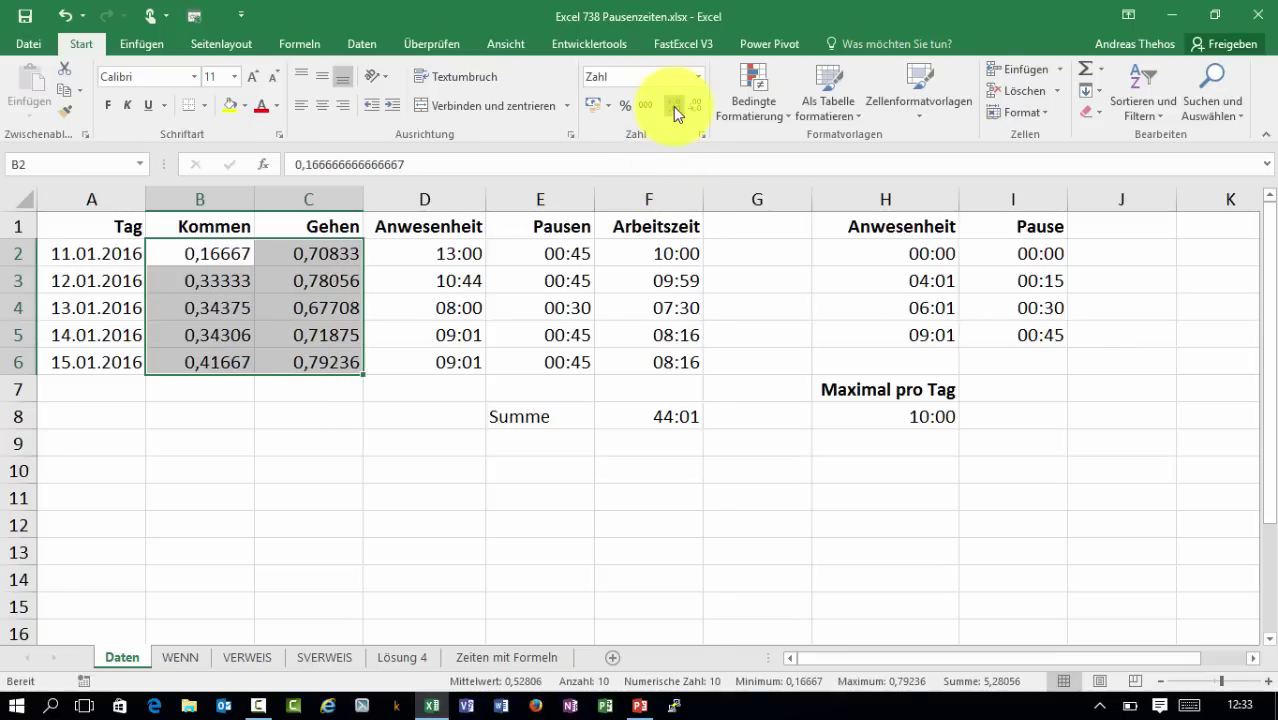
triple_click(673, 106)
triple_click(673, 106)
left_click(673, 106)
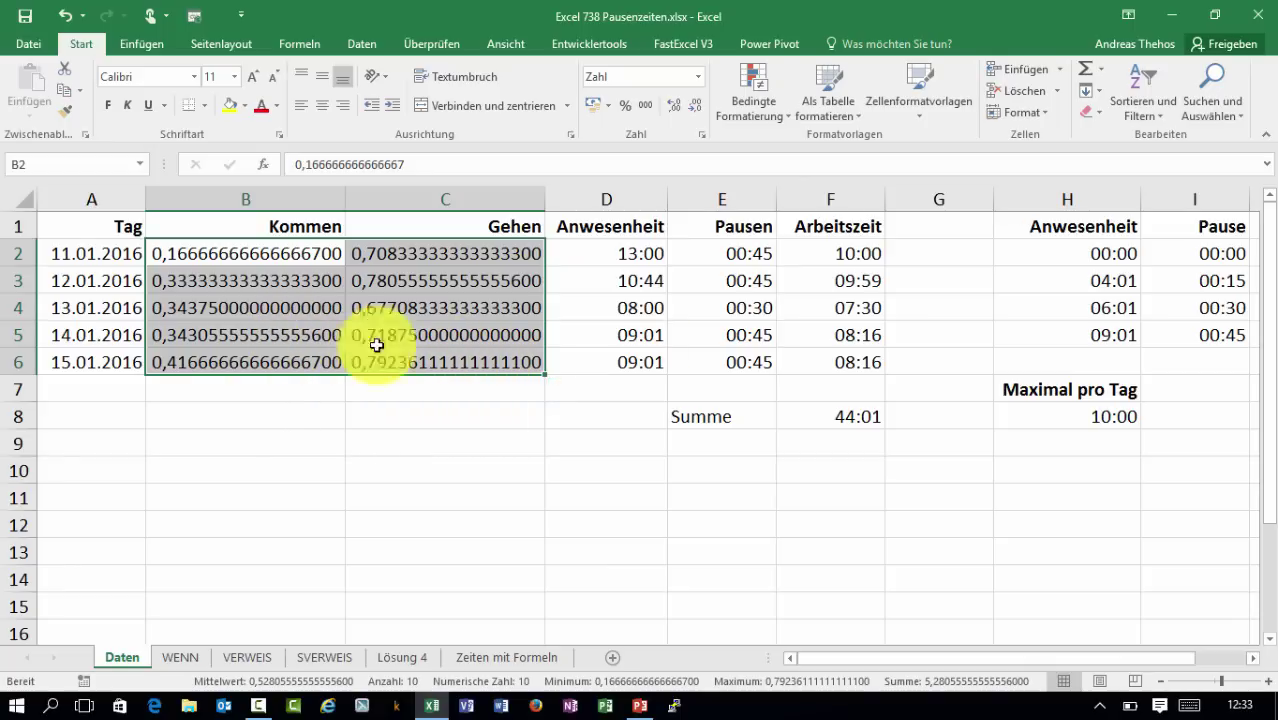
Compare the last two days' leaving and presence times in C5:D6, then go to the VERWEIS sheet.
left_click_drag(648, 334, 632, 365)
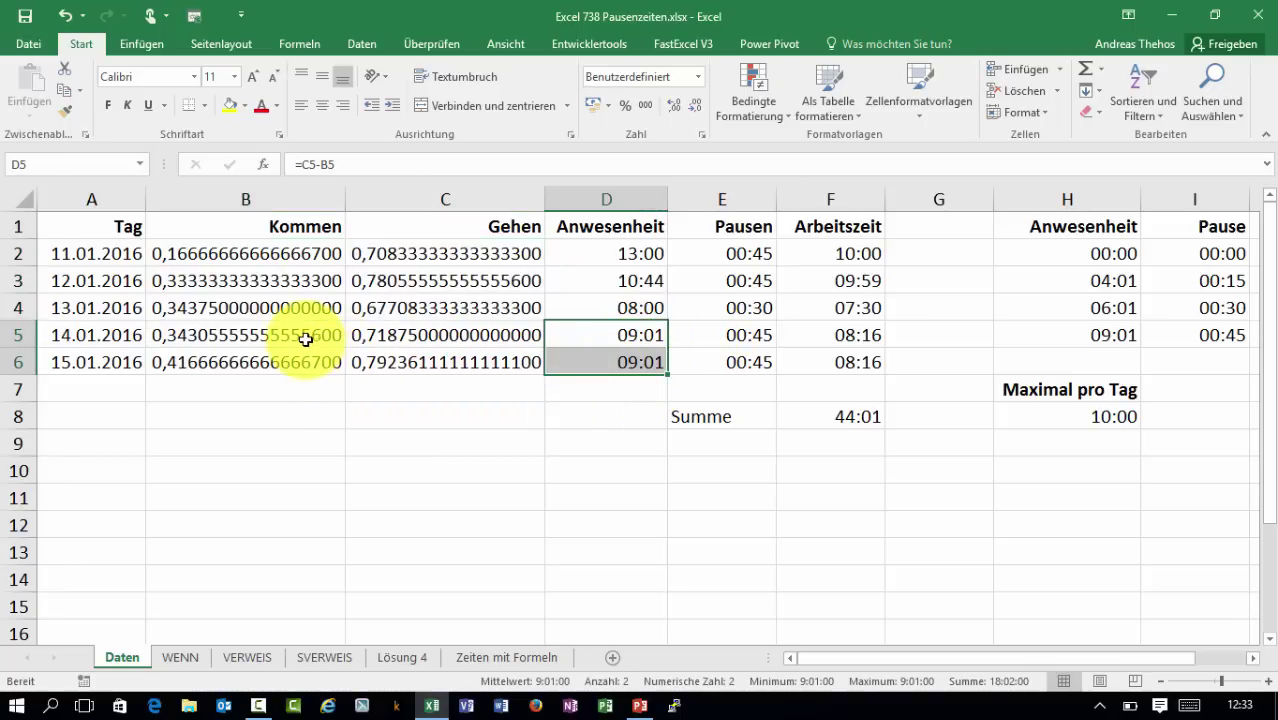
mouse_move(305, 334)
left_mouse_down()
mouse_move(385, 362)
mouse_move(300, 362)
left_mouse_up()
left_click(390, 348)
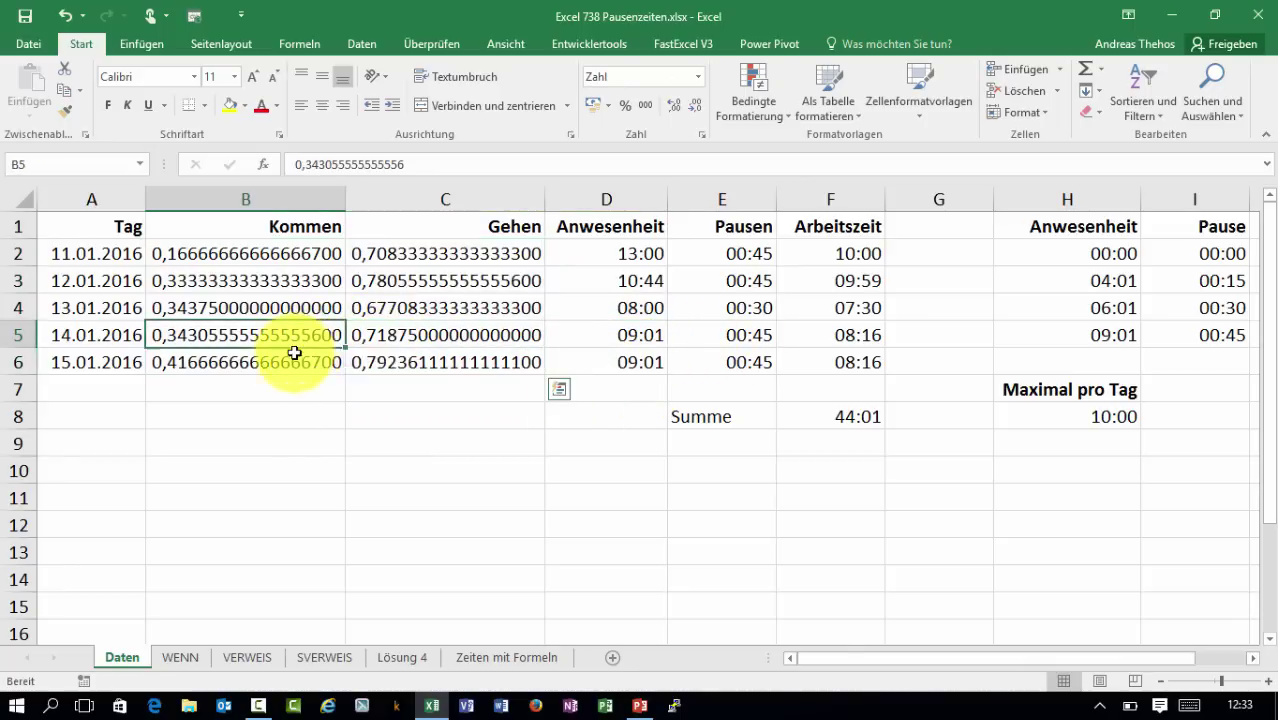
left_click_drag(370, 336, 370, 362)
mouse_move(307, 334)
left_mouse_down()
mouse_move(307, 362)
mouse_move(385, 360)
left_mouse_up()
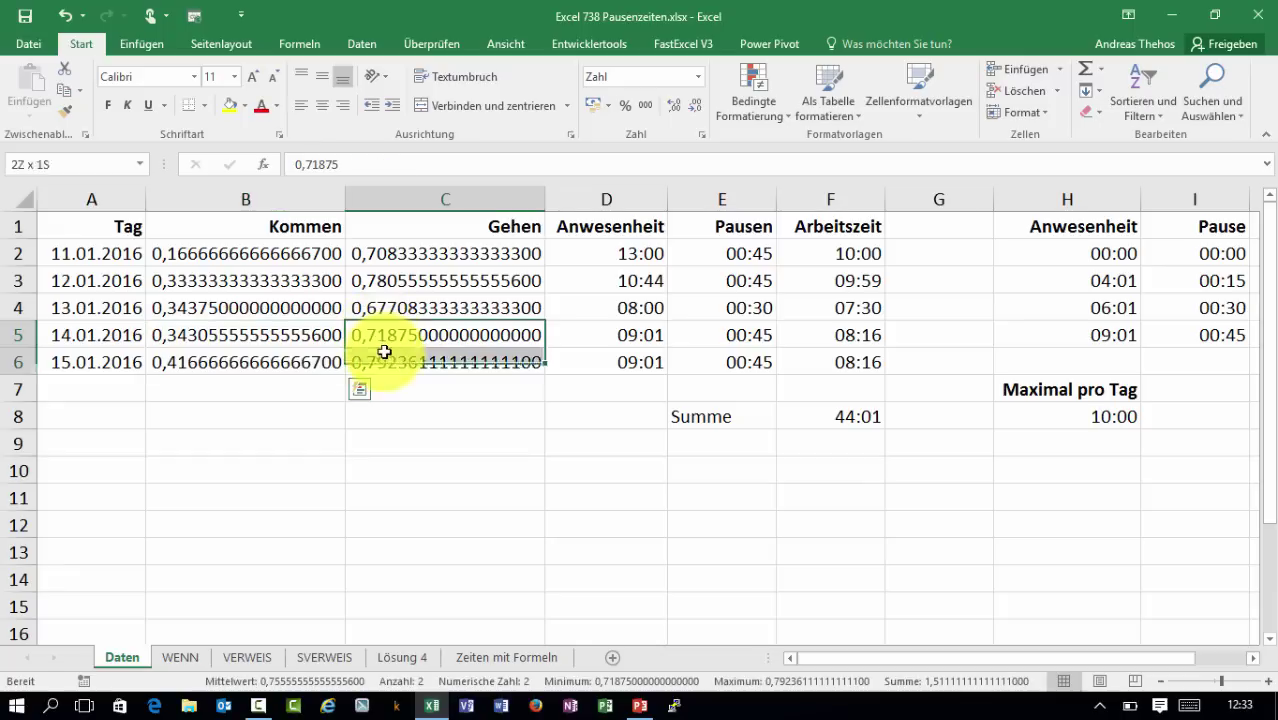
left_click_drag(600, 334, 606, 358)
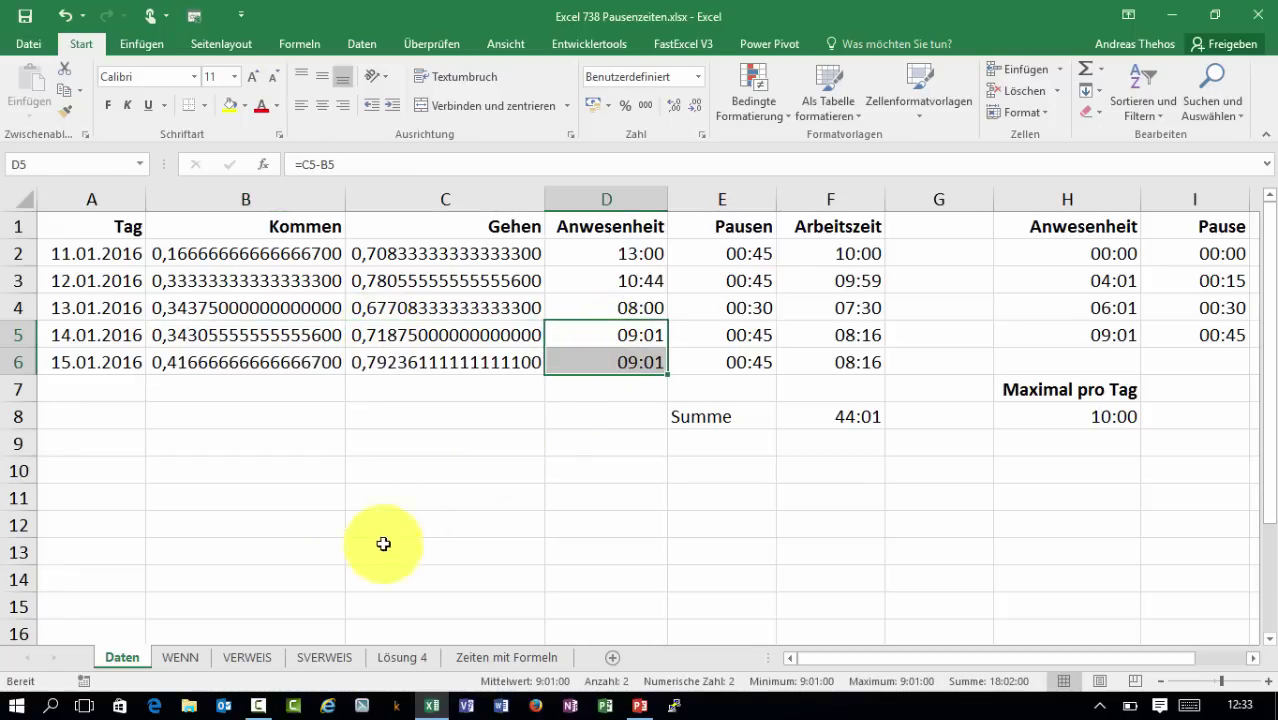
left_click(220, 658)
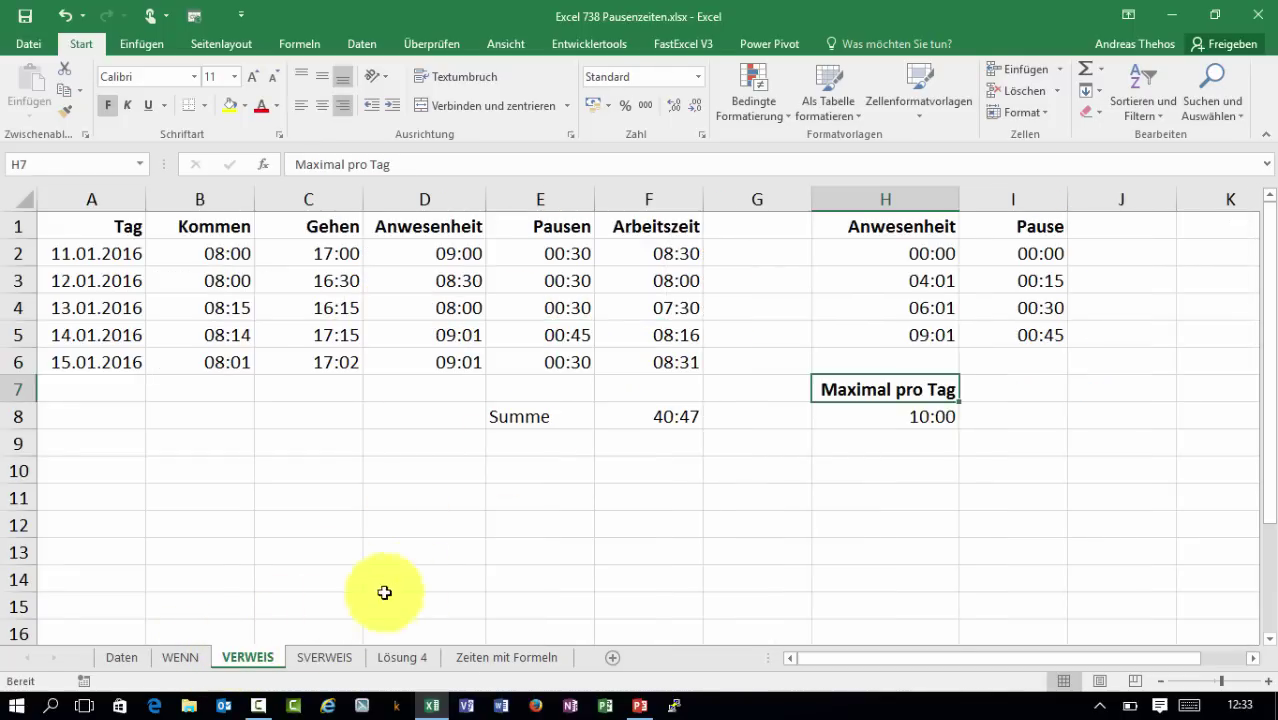
Inspect the presence times D5:D6 on VERWEIS, then move to the WENN sheet.
left_click_drag(222, 335, 224, 362)
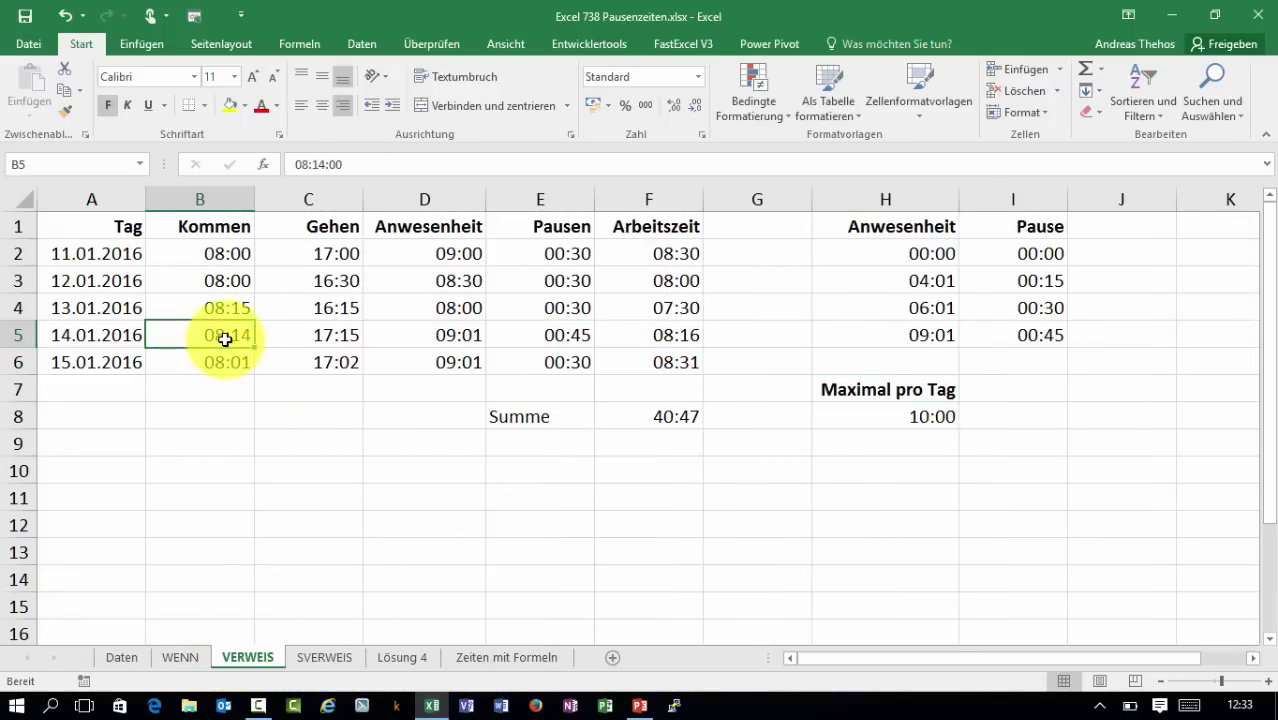
left_click_drag(456, 335, 479, 371)
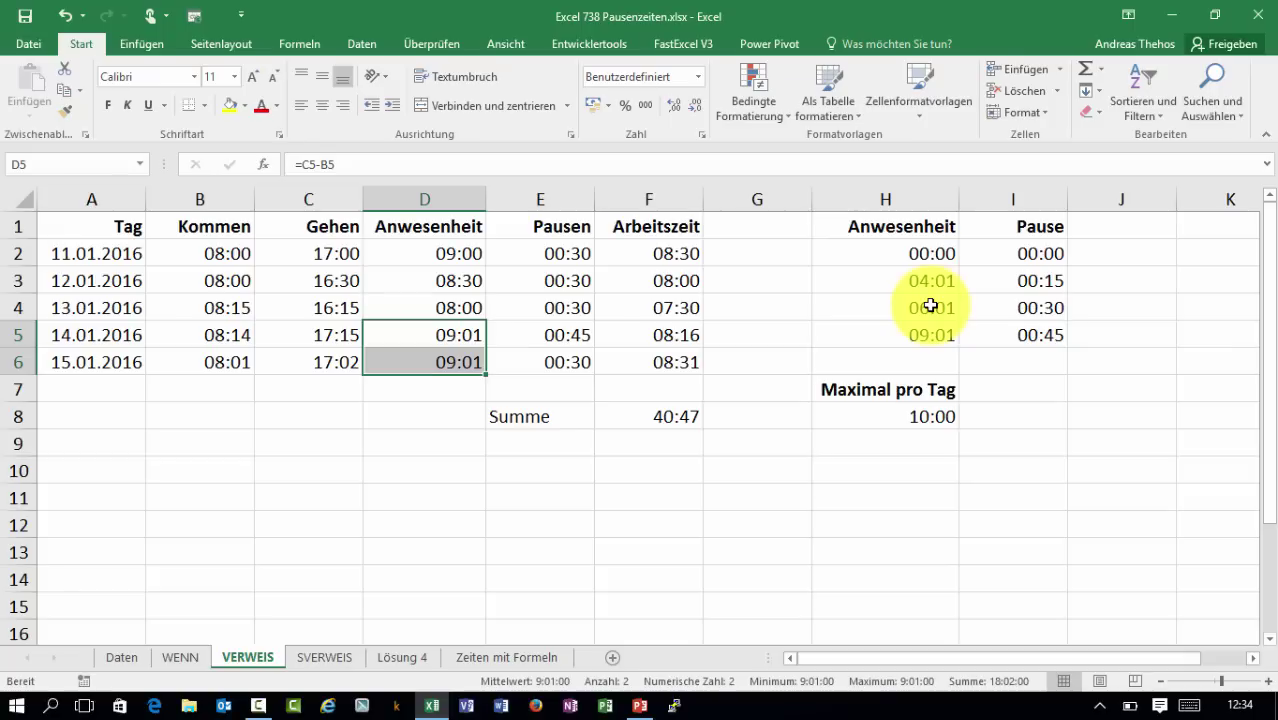
left_click(183, 657)
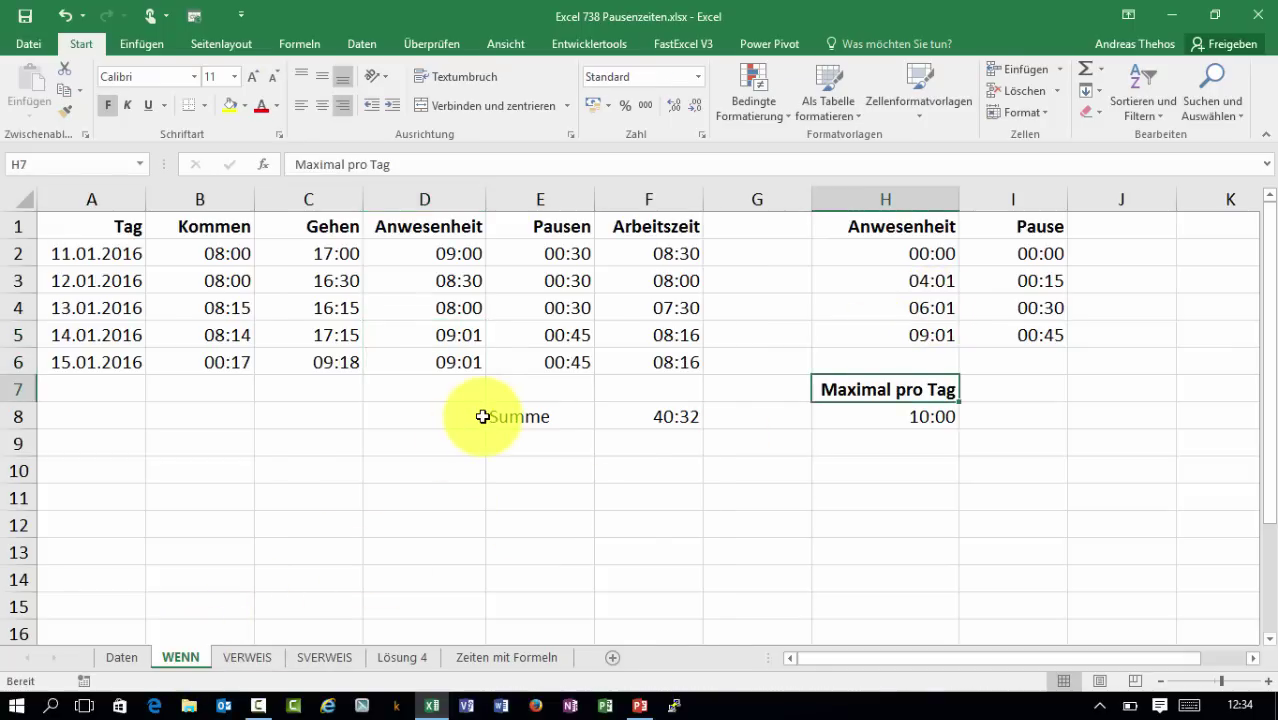